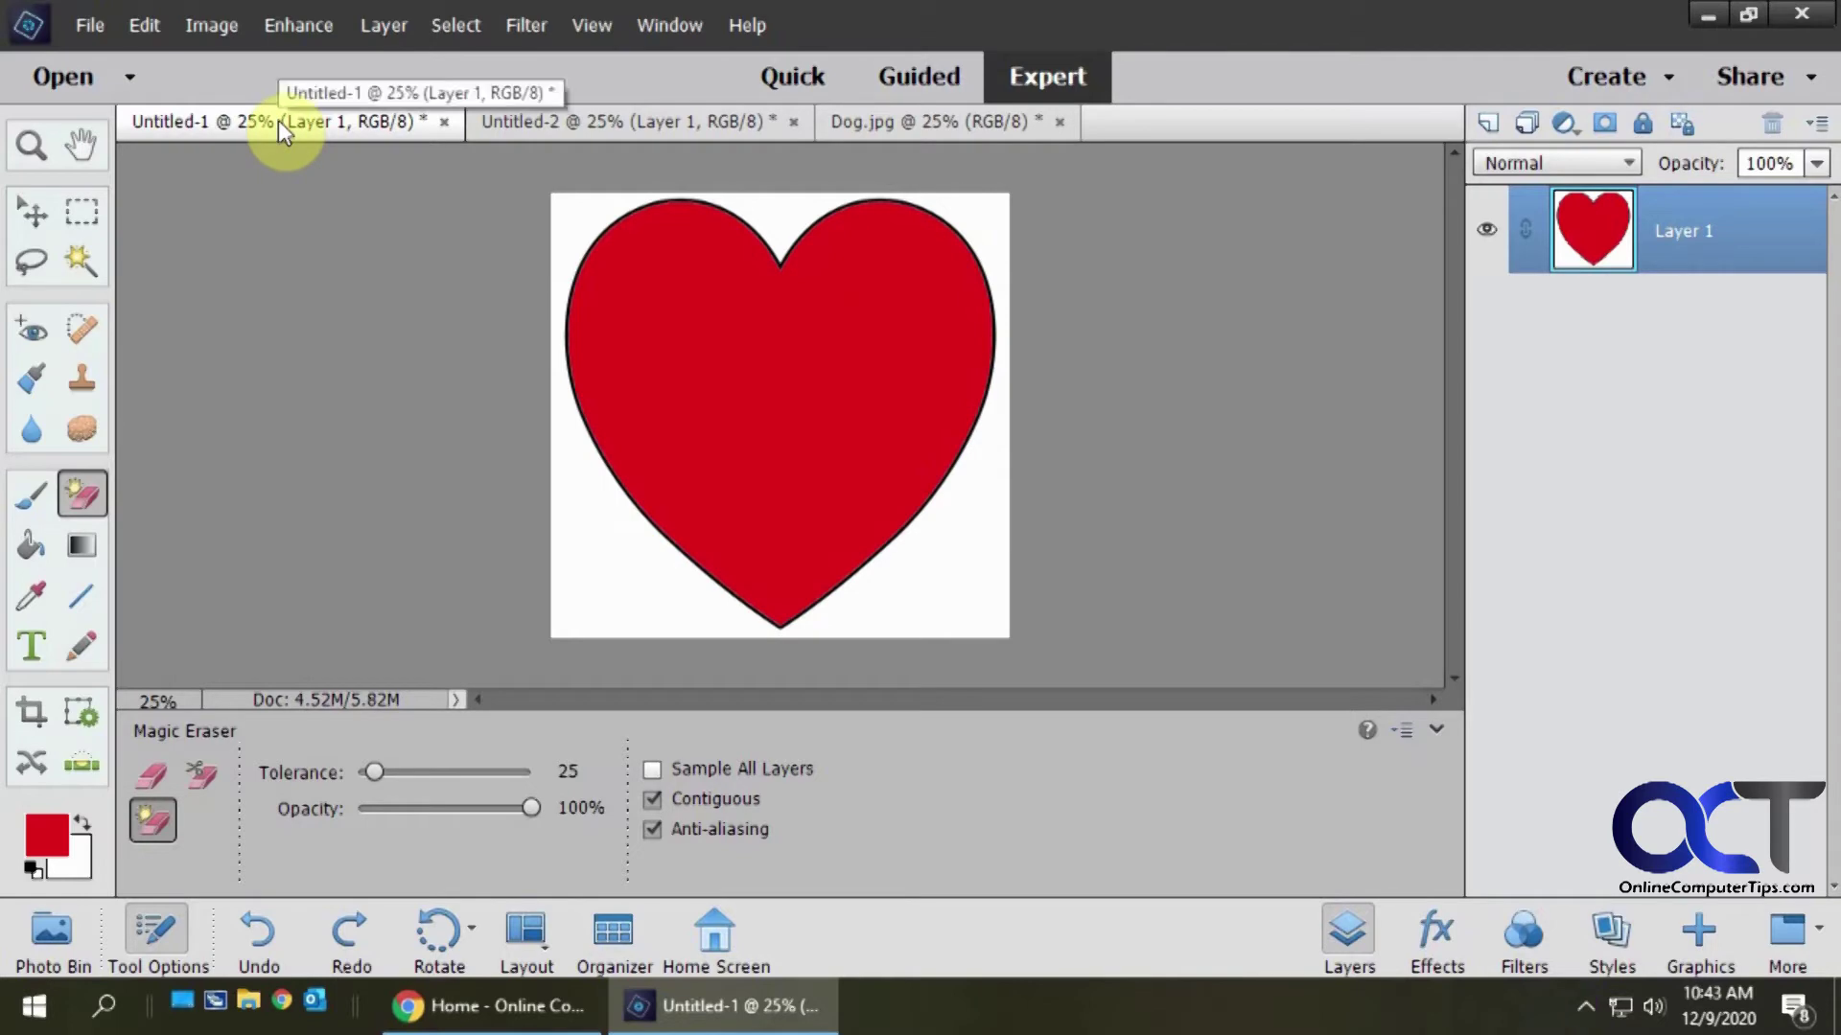
Step: Try a plain Eraser stroke at the heart's lower-left corner, then undo it
left_click(953, 128)
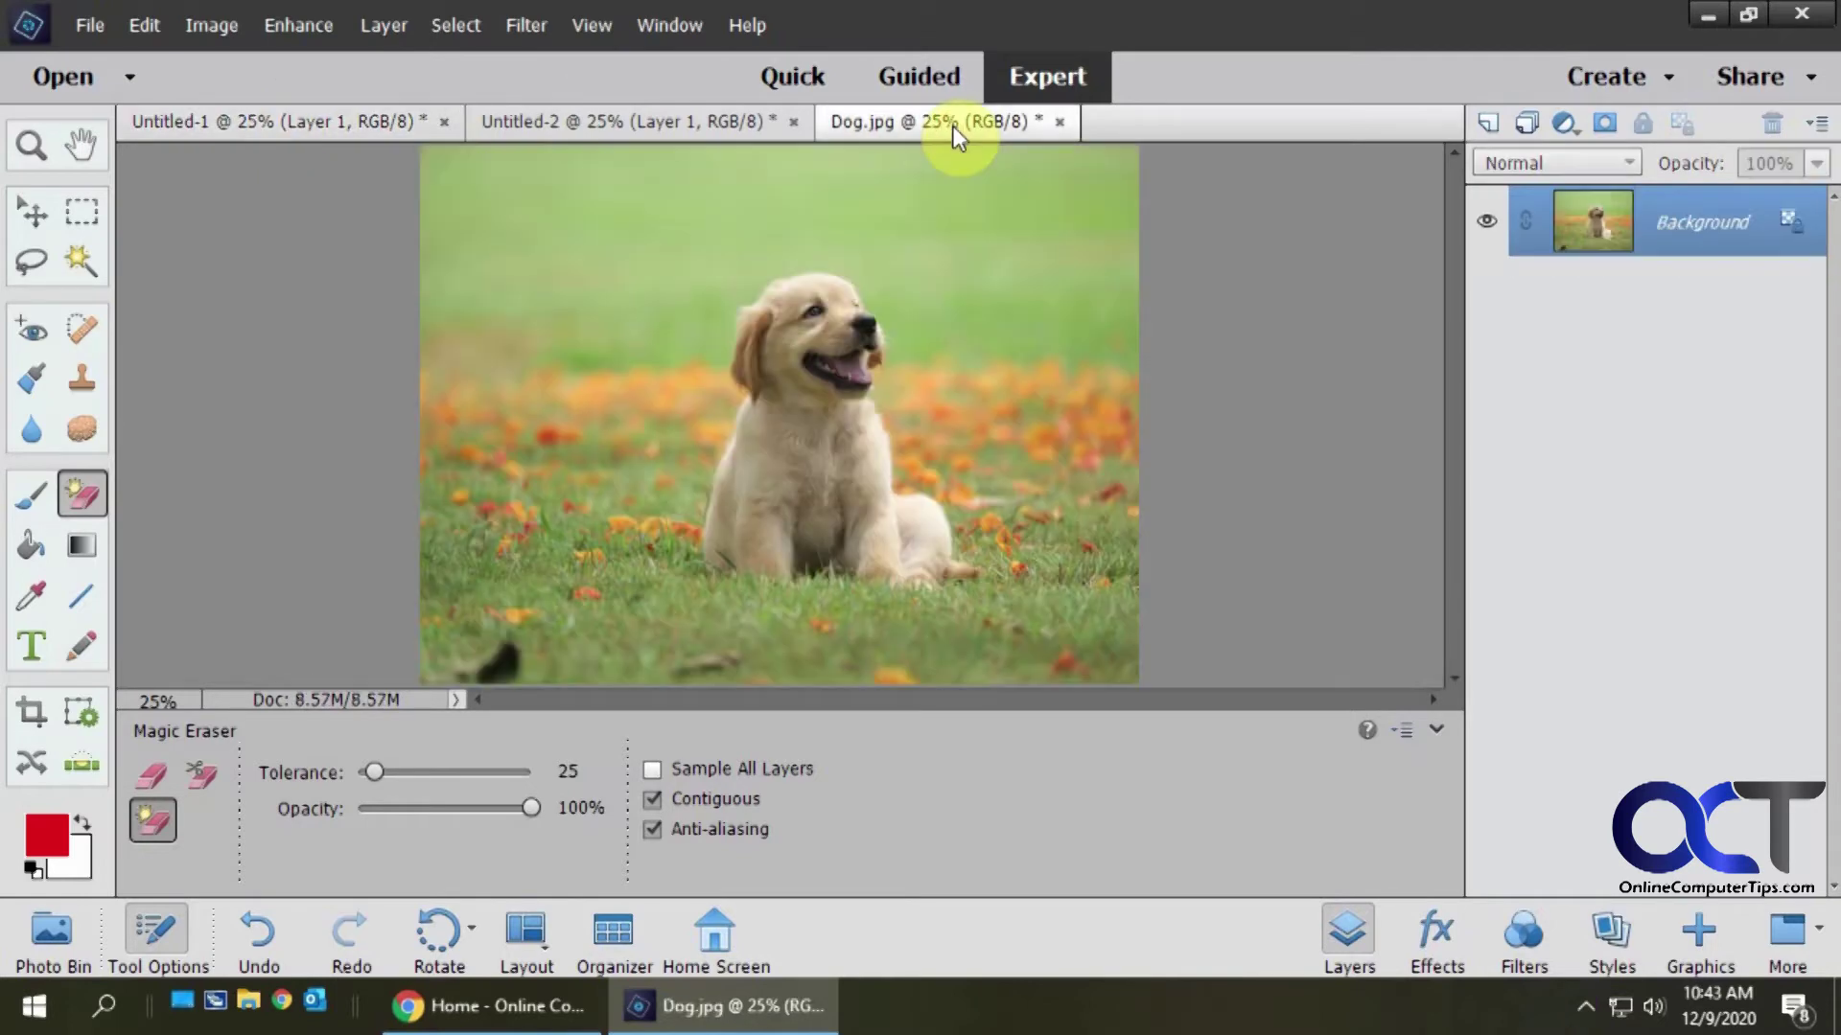
left_click(325, 125)
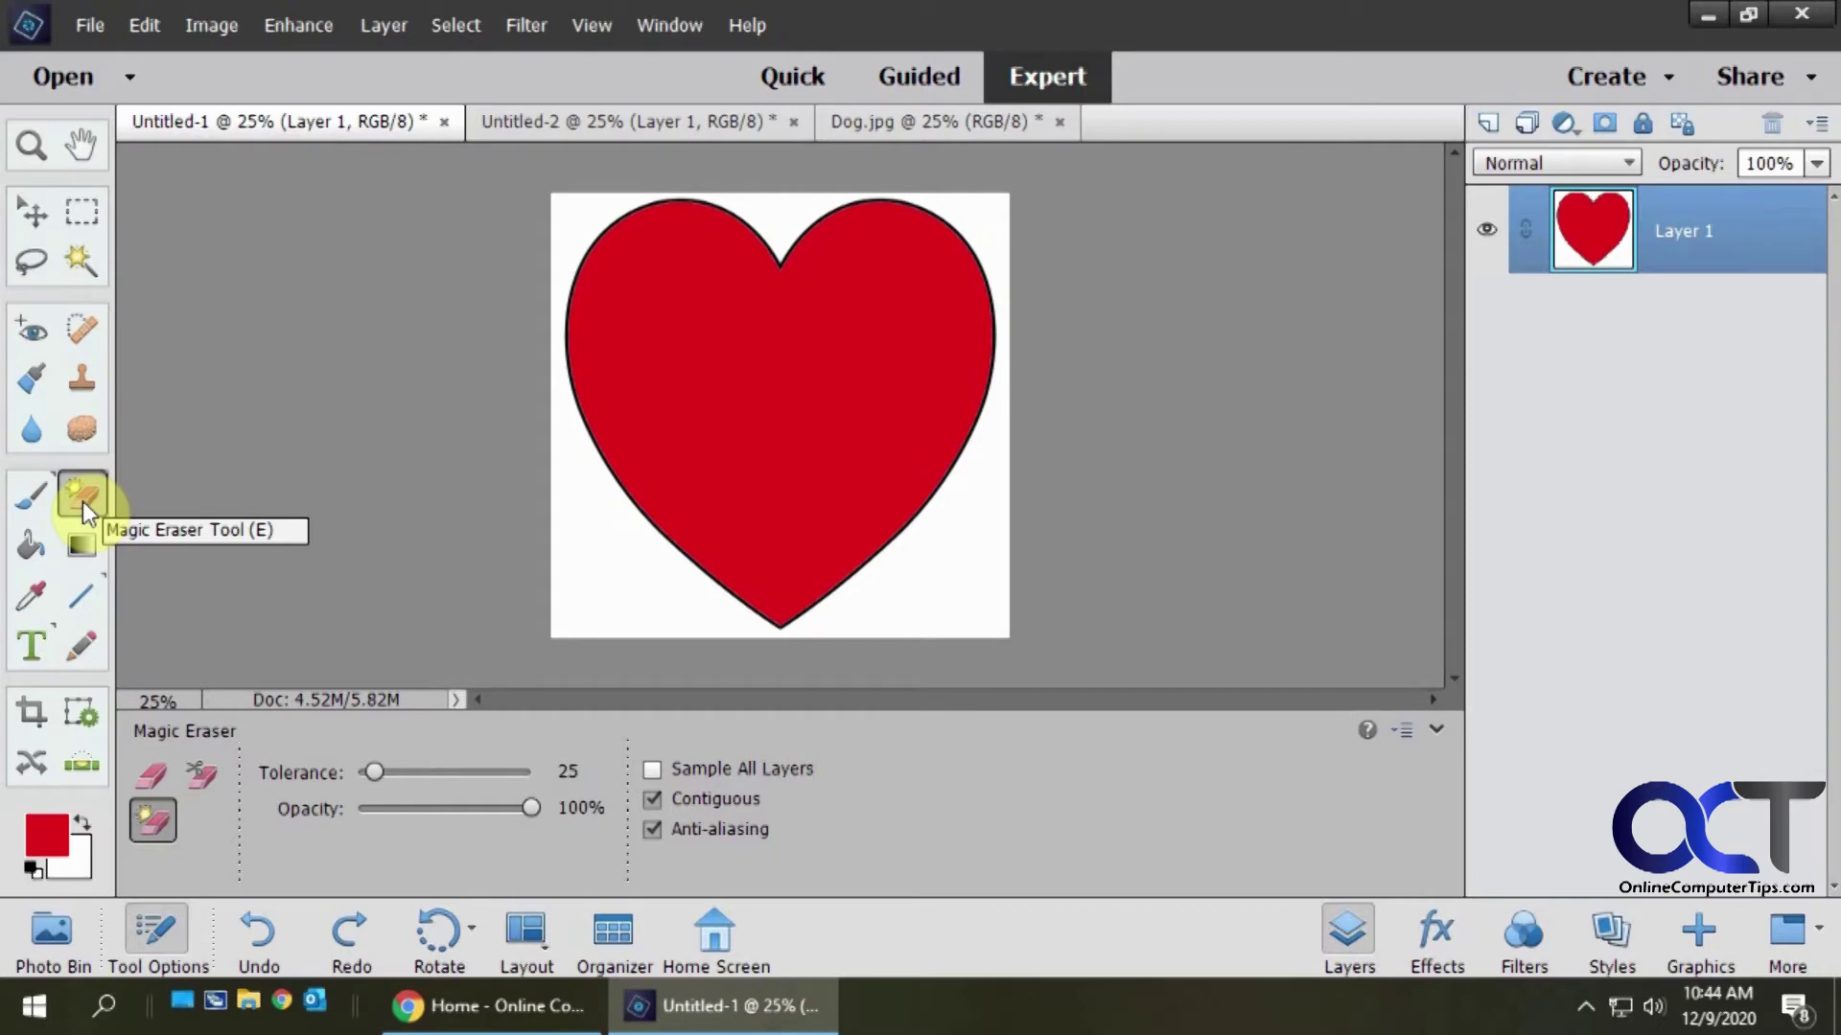
left_click(146, 777)
left_click(150, 821)
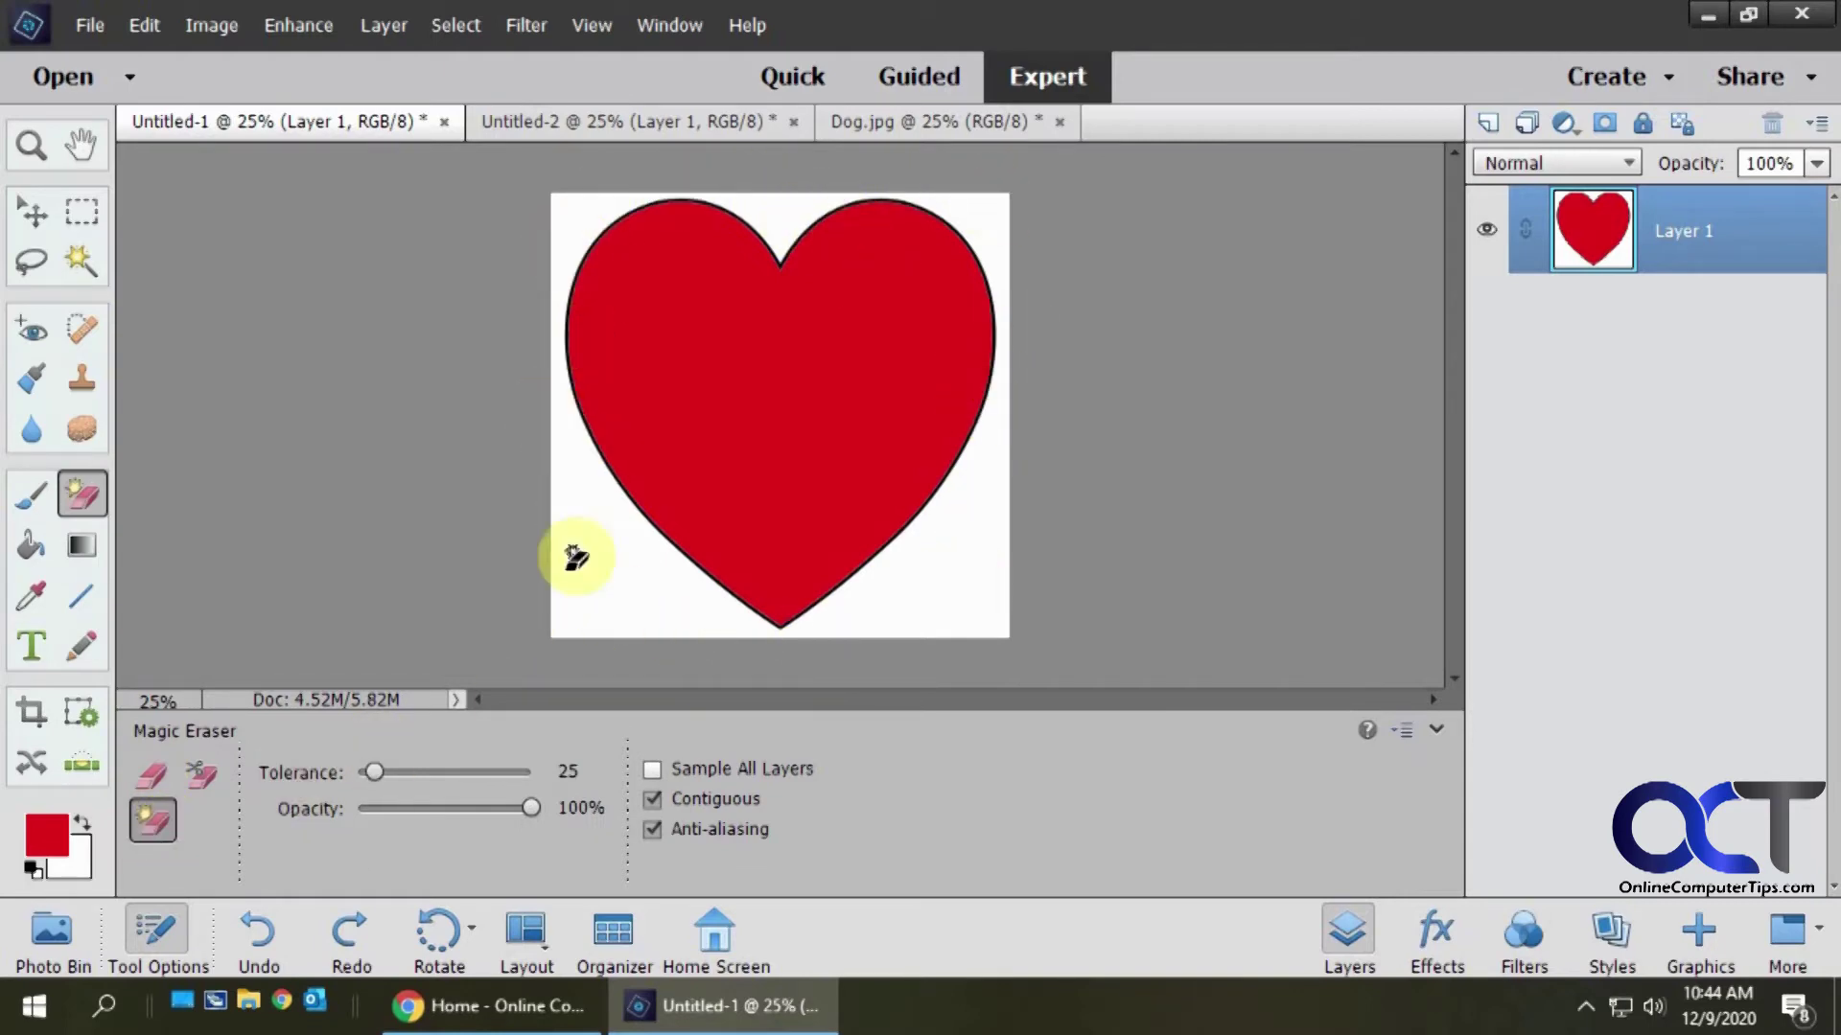
left_click(146, 780)
mouse_move(591, 591)
left_mouse_down()
mouse_move(634, 554)
mouse_move(610, 544)
mouse_move(654, 533)
mouse_move(601, 591)
left_mouse_up()
key("ctrl+z")
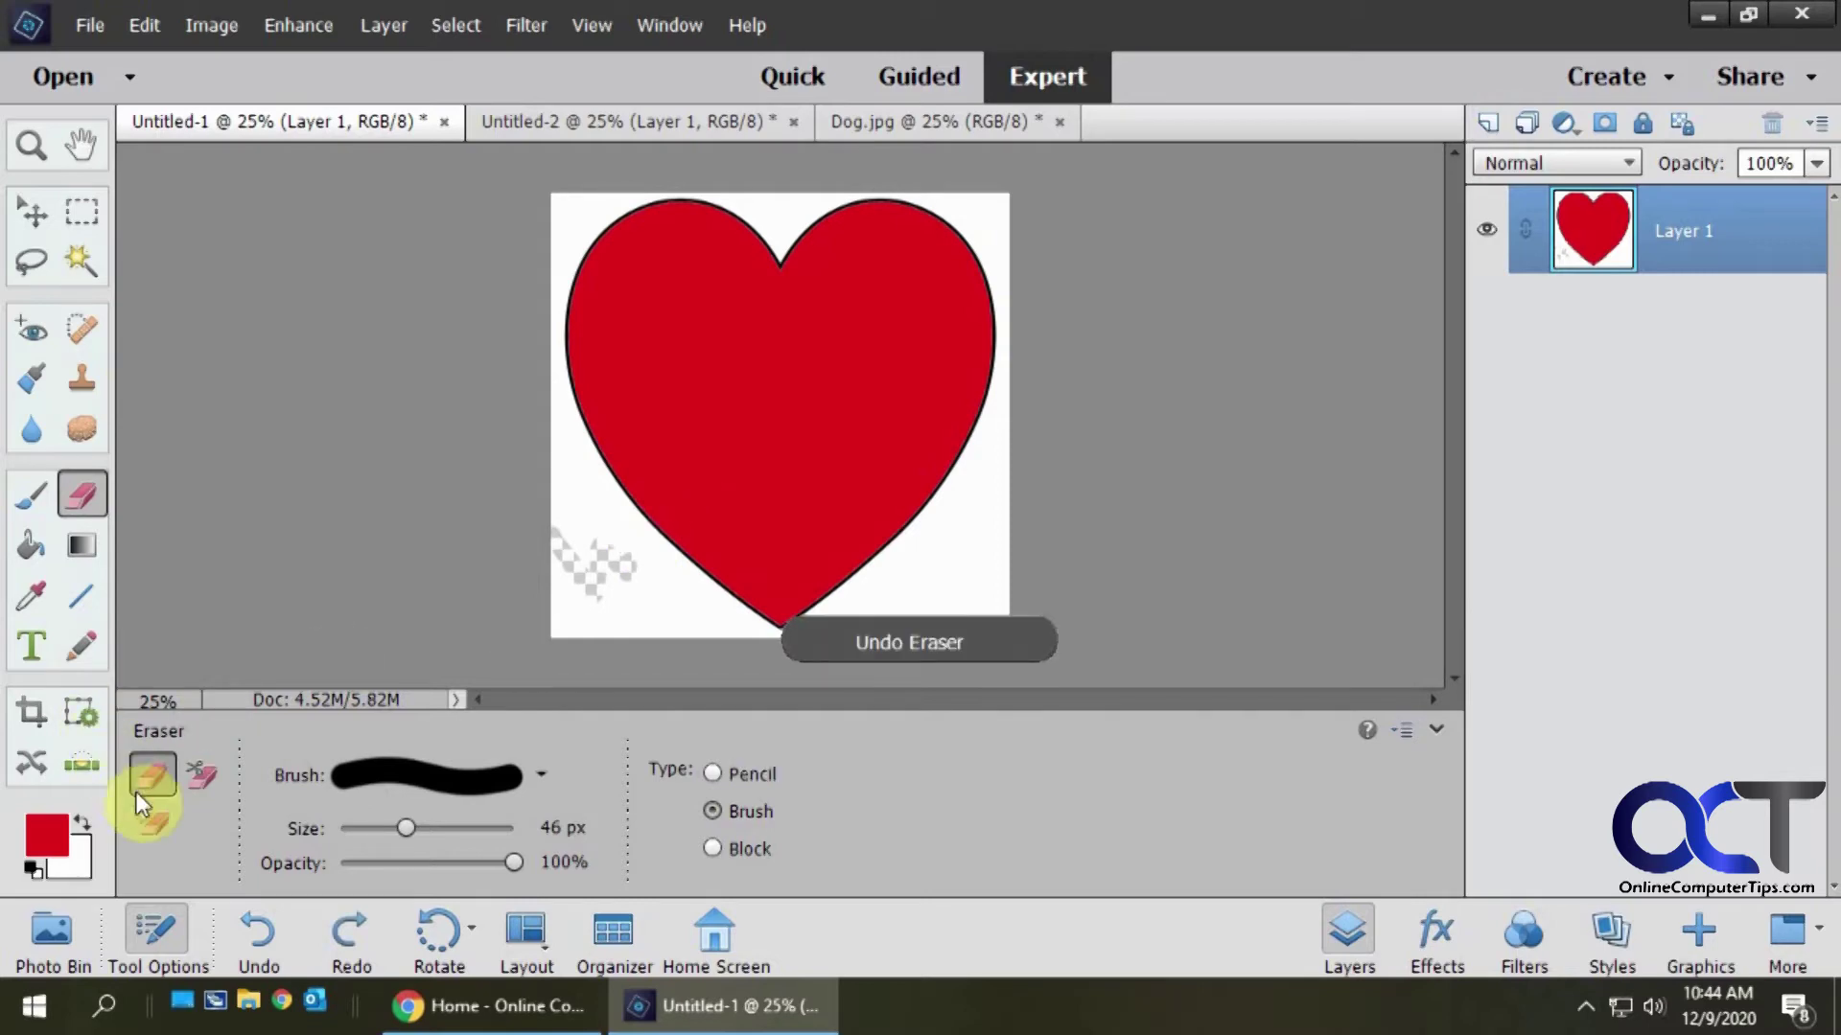
Step: Erase the white background with the Magic Eraser, undoing the accidental erase of the red fill
left_click(155, 820)
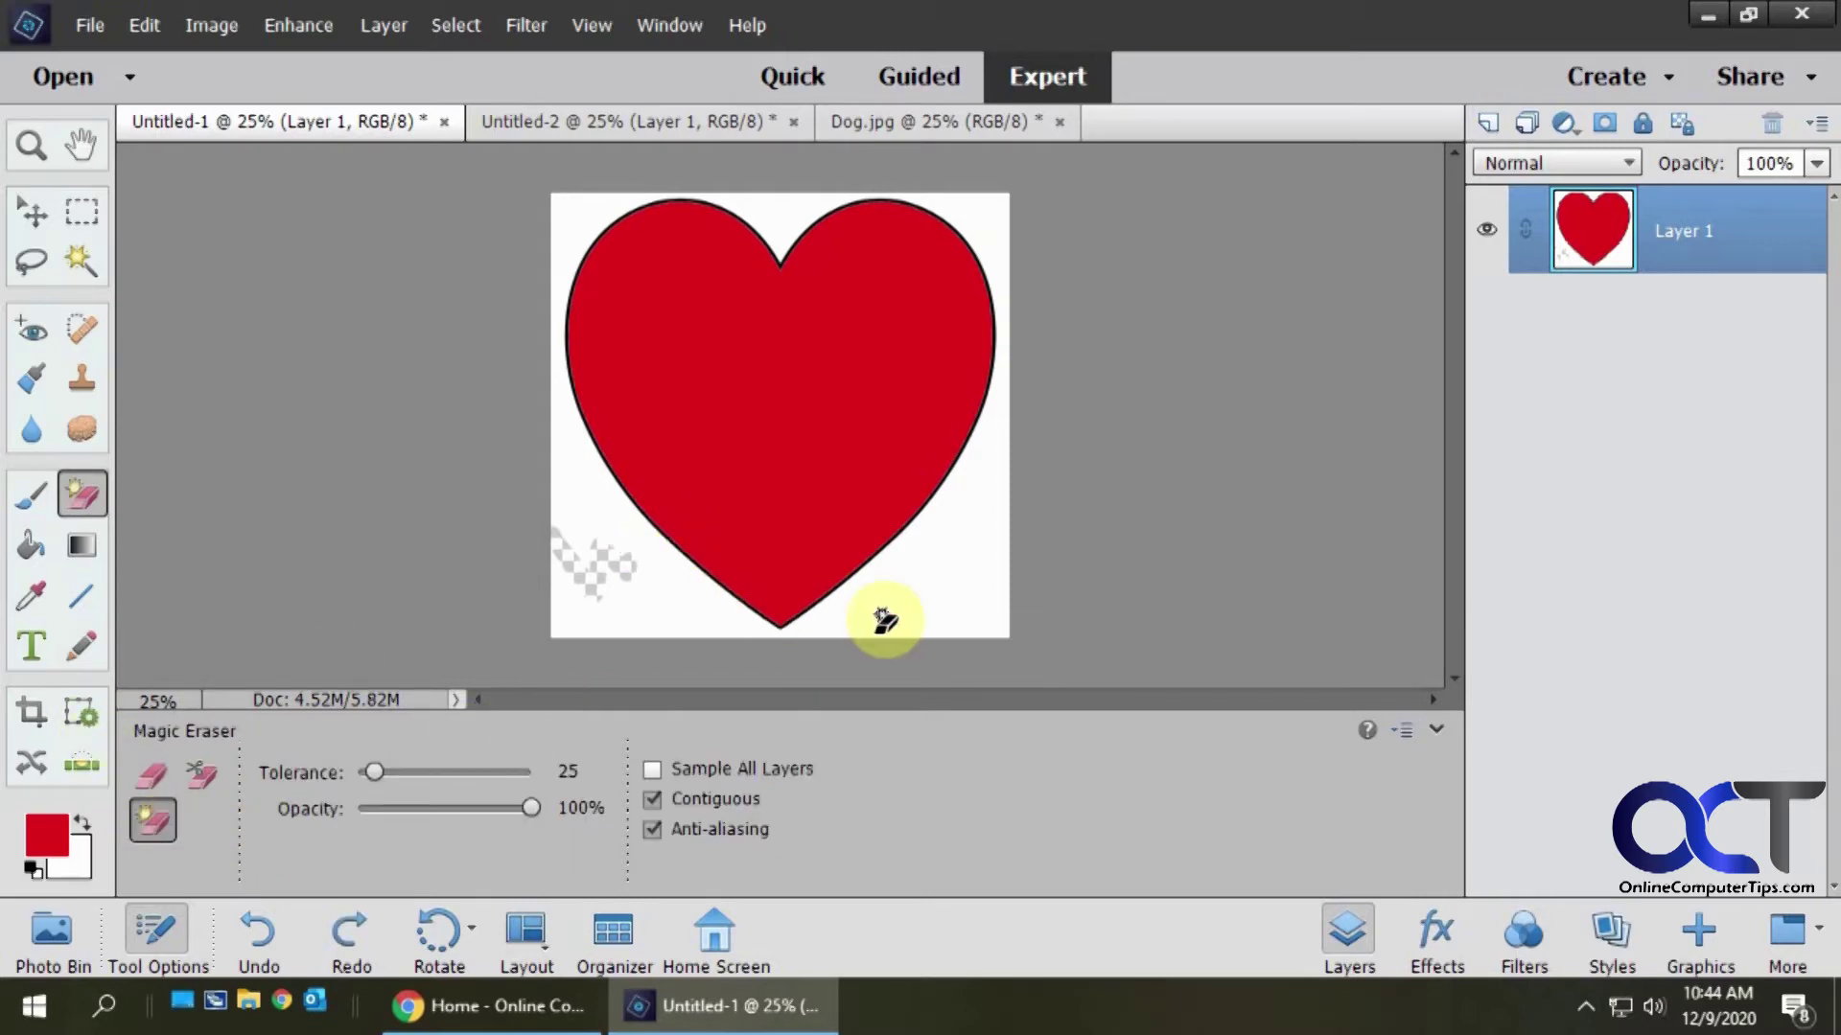
left_click(918, 585)
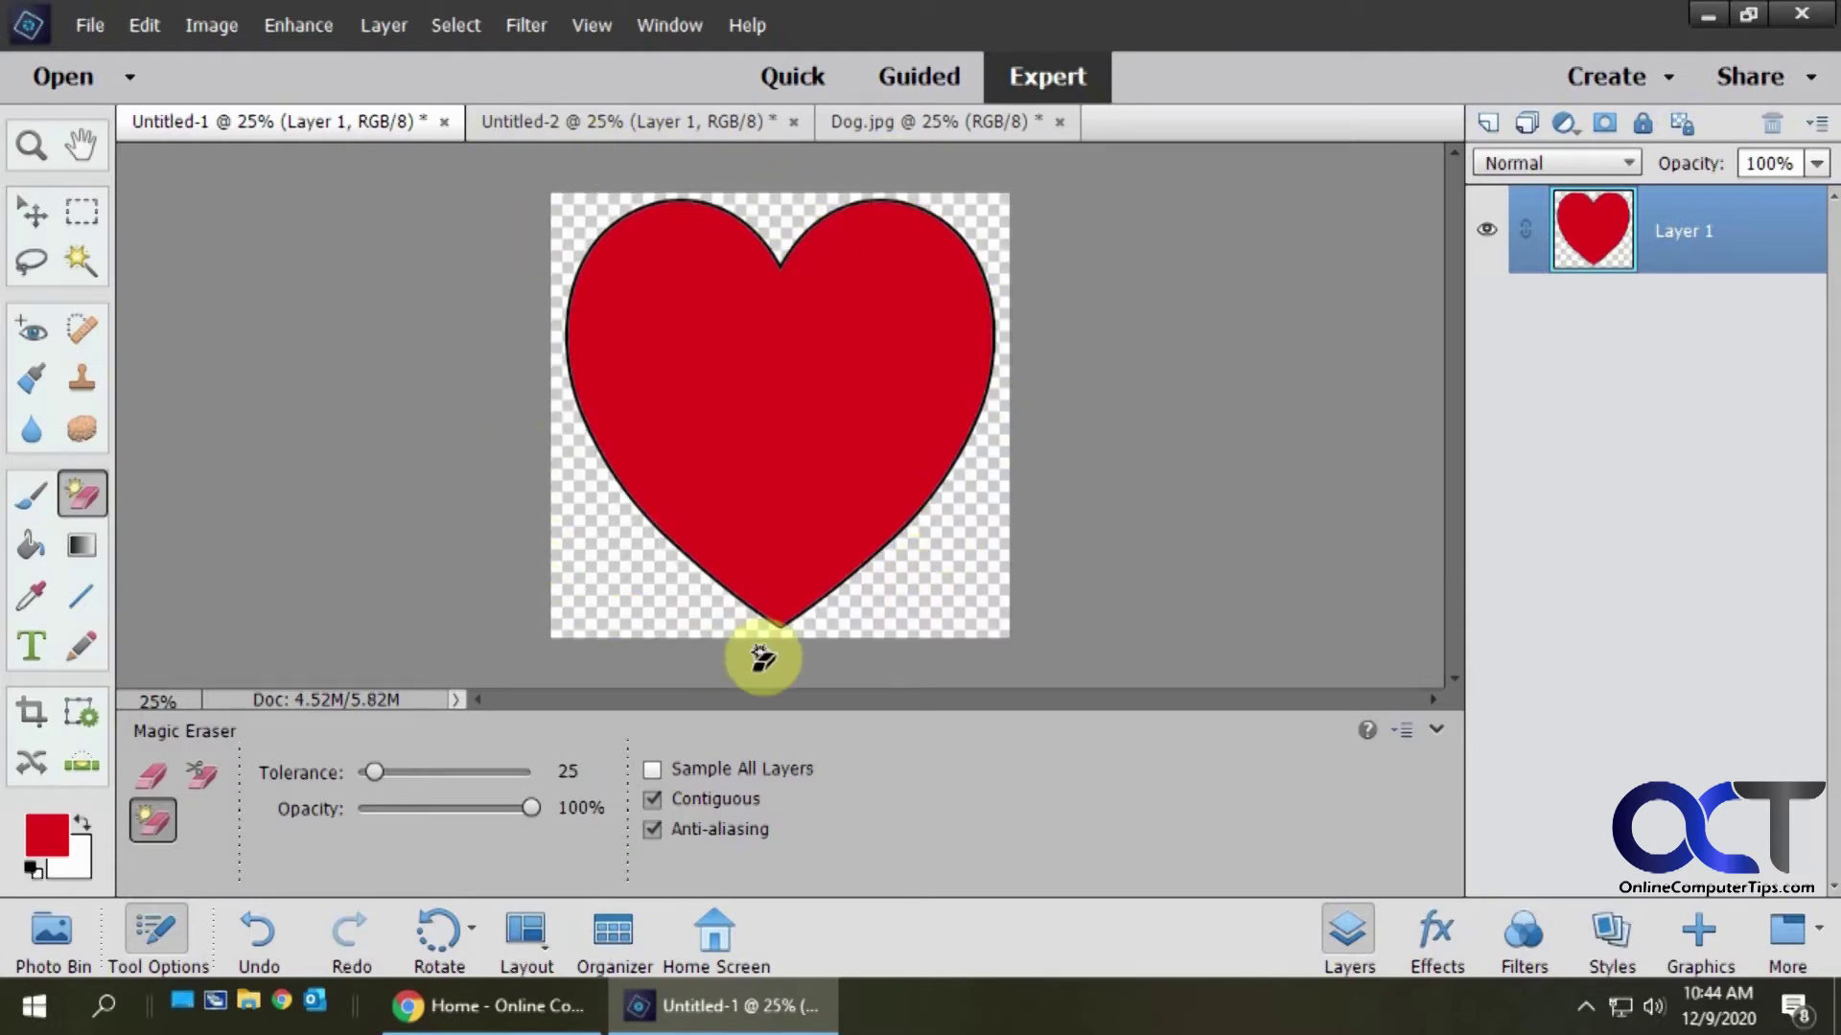
left_click(810, 410)
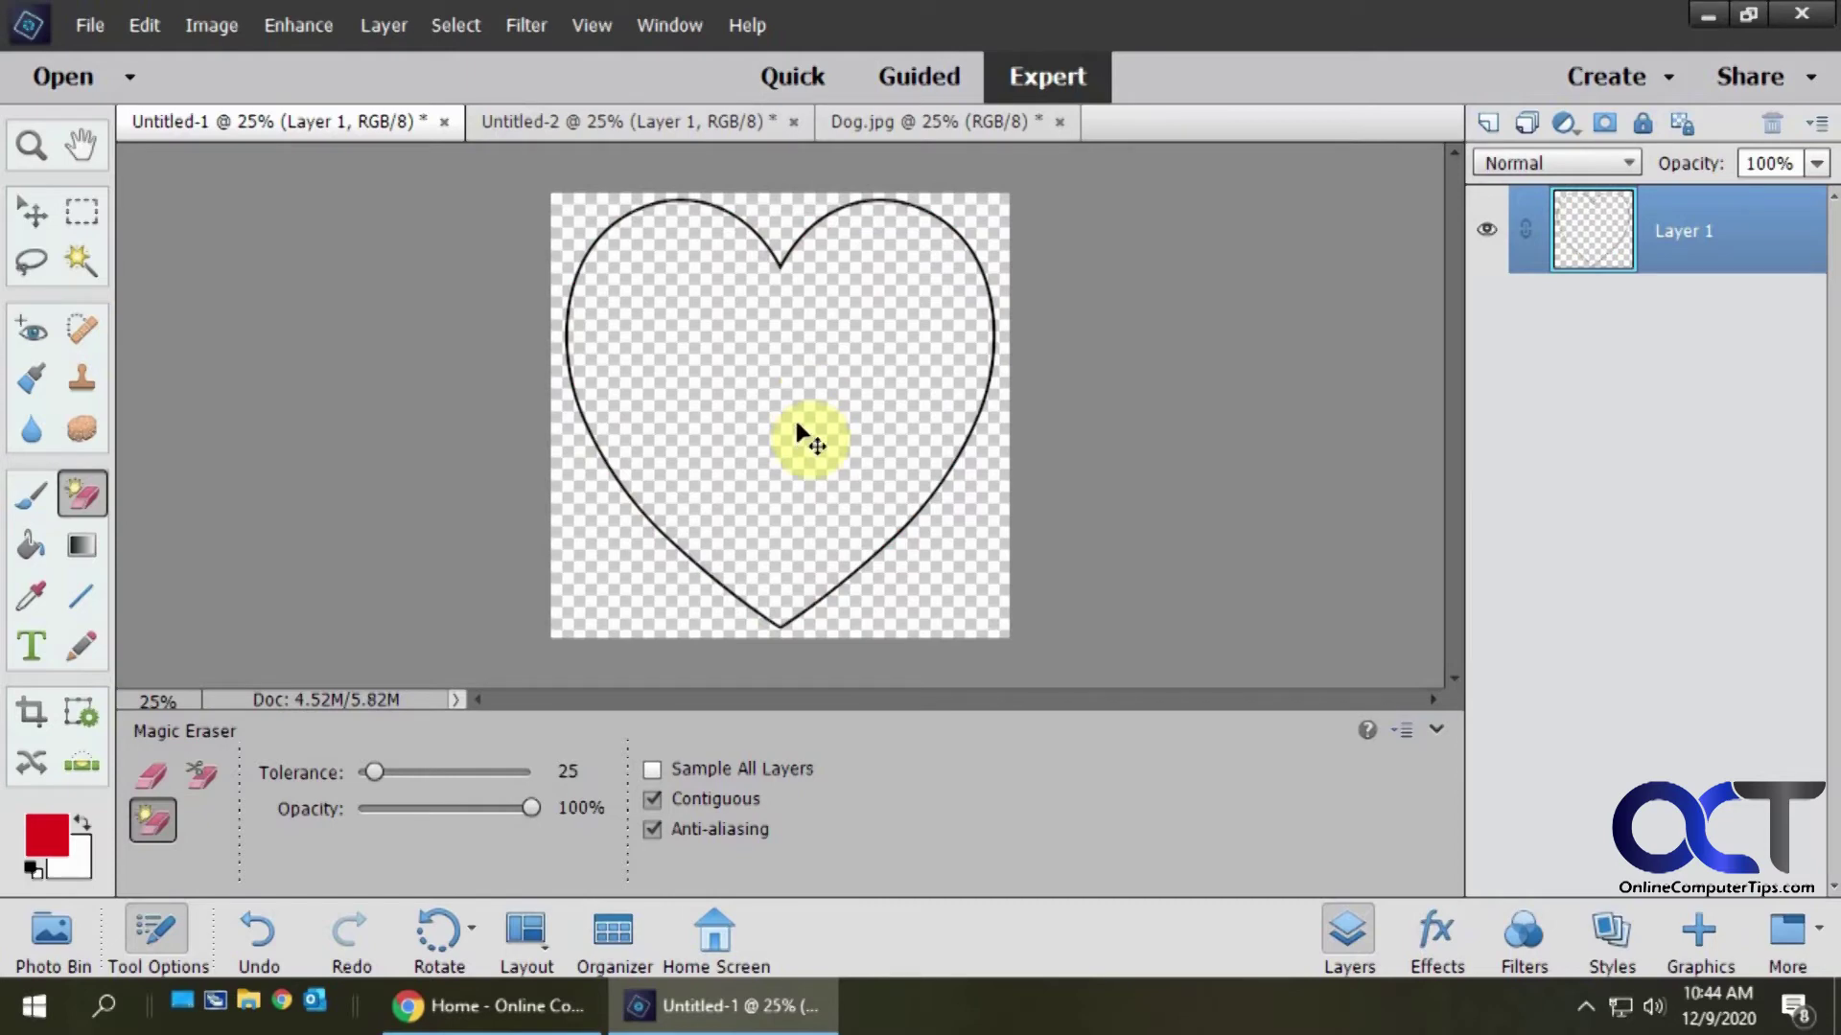
key("ctrl+z")
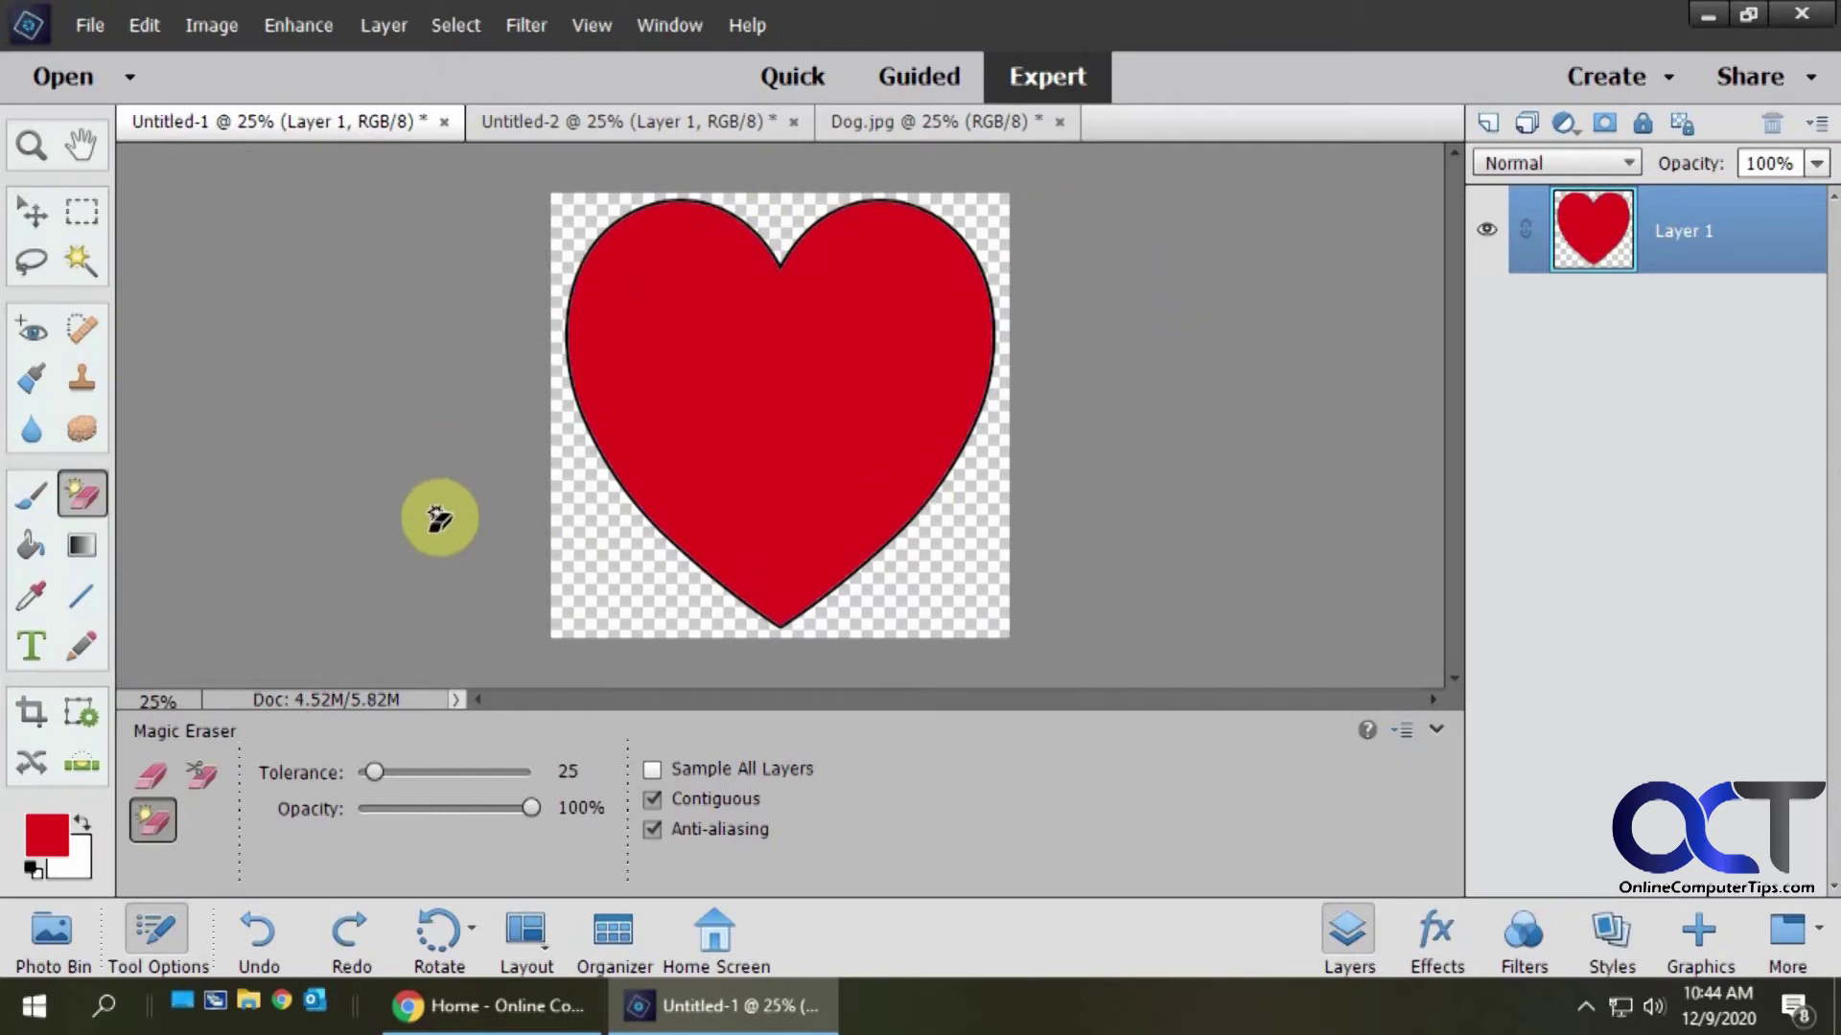
Step: Place Dog.jpg into the heart document with File > Place and confirm it
left_click(93, 26)
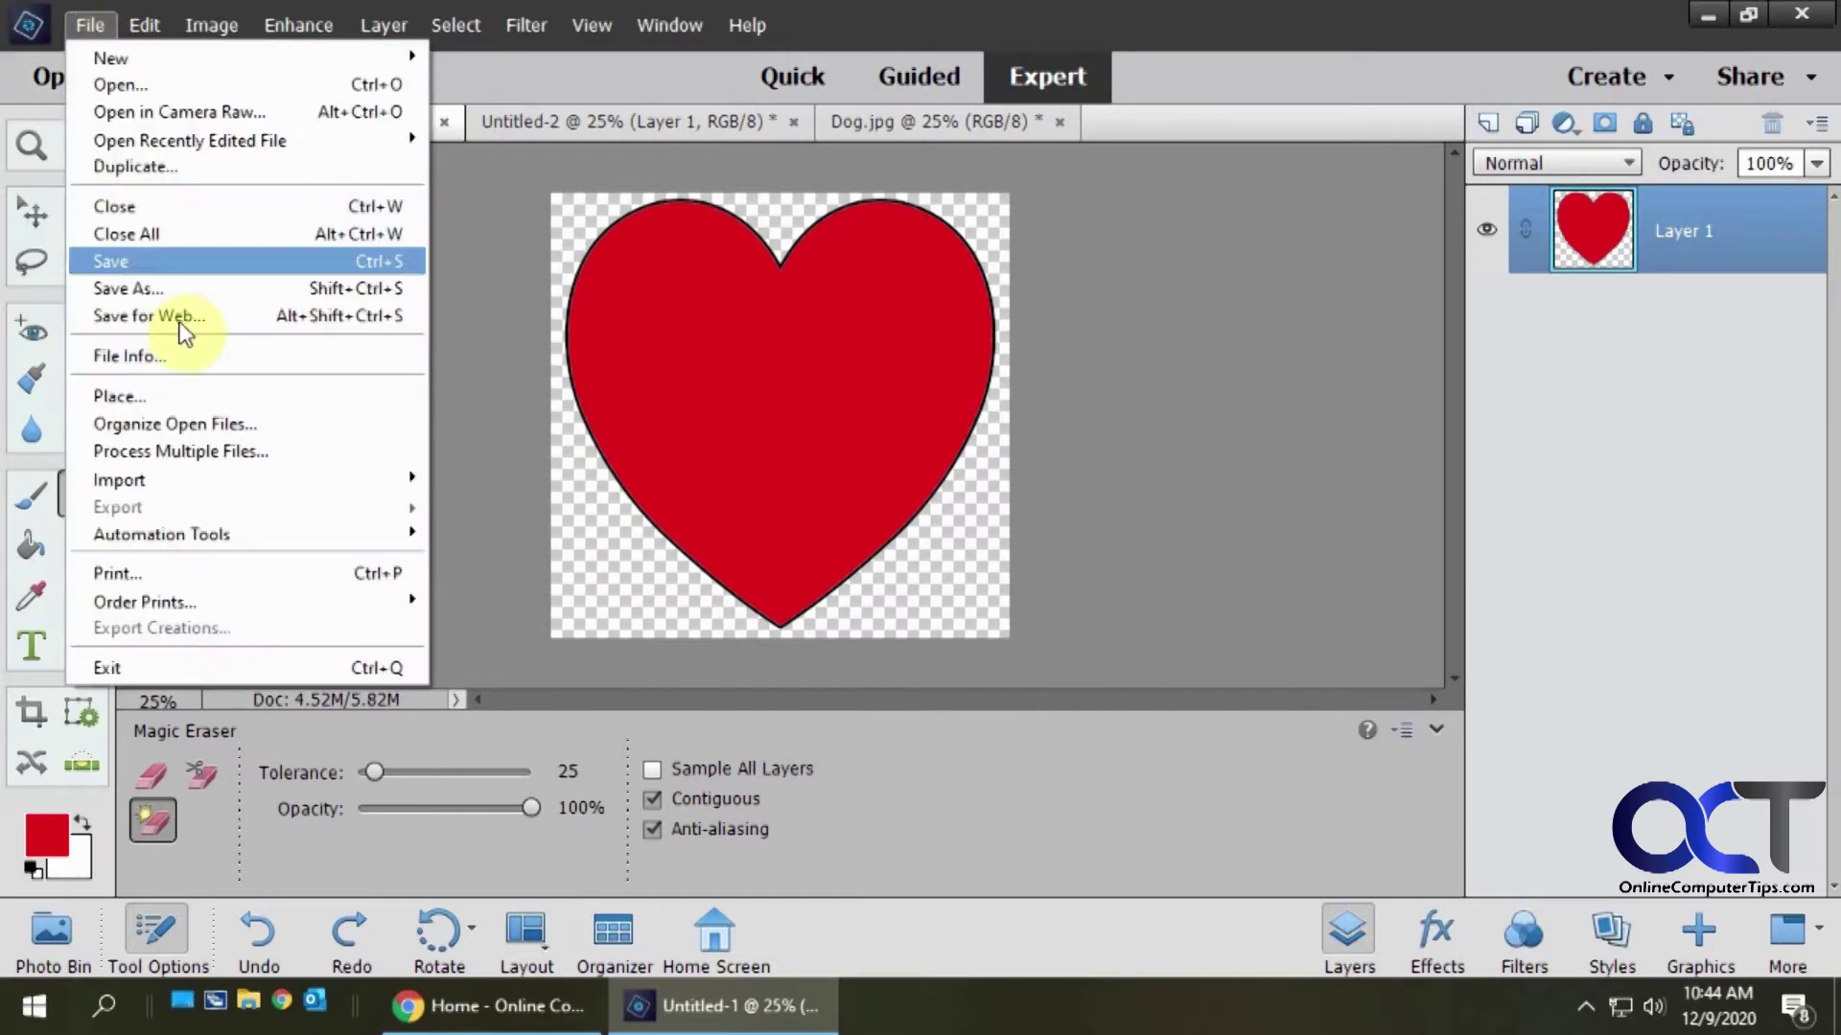
left_click(187, 395)
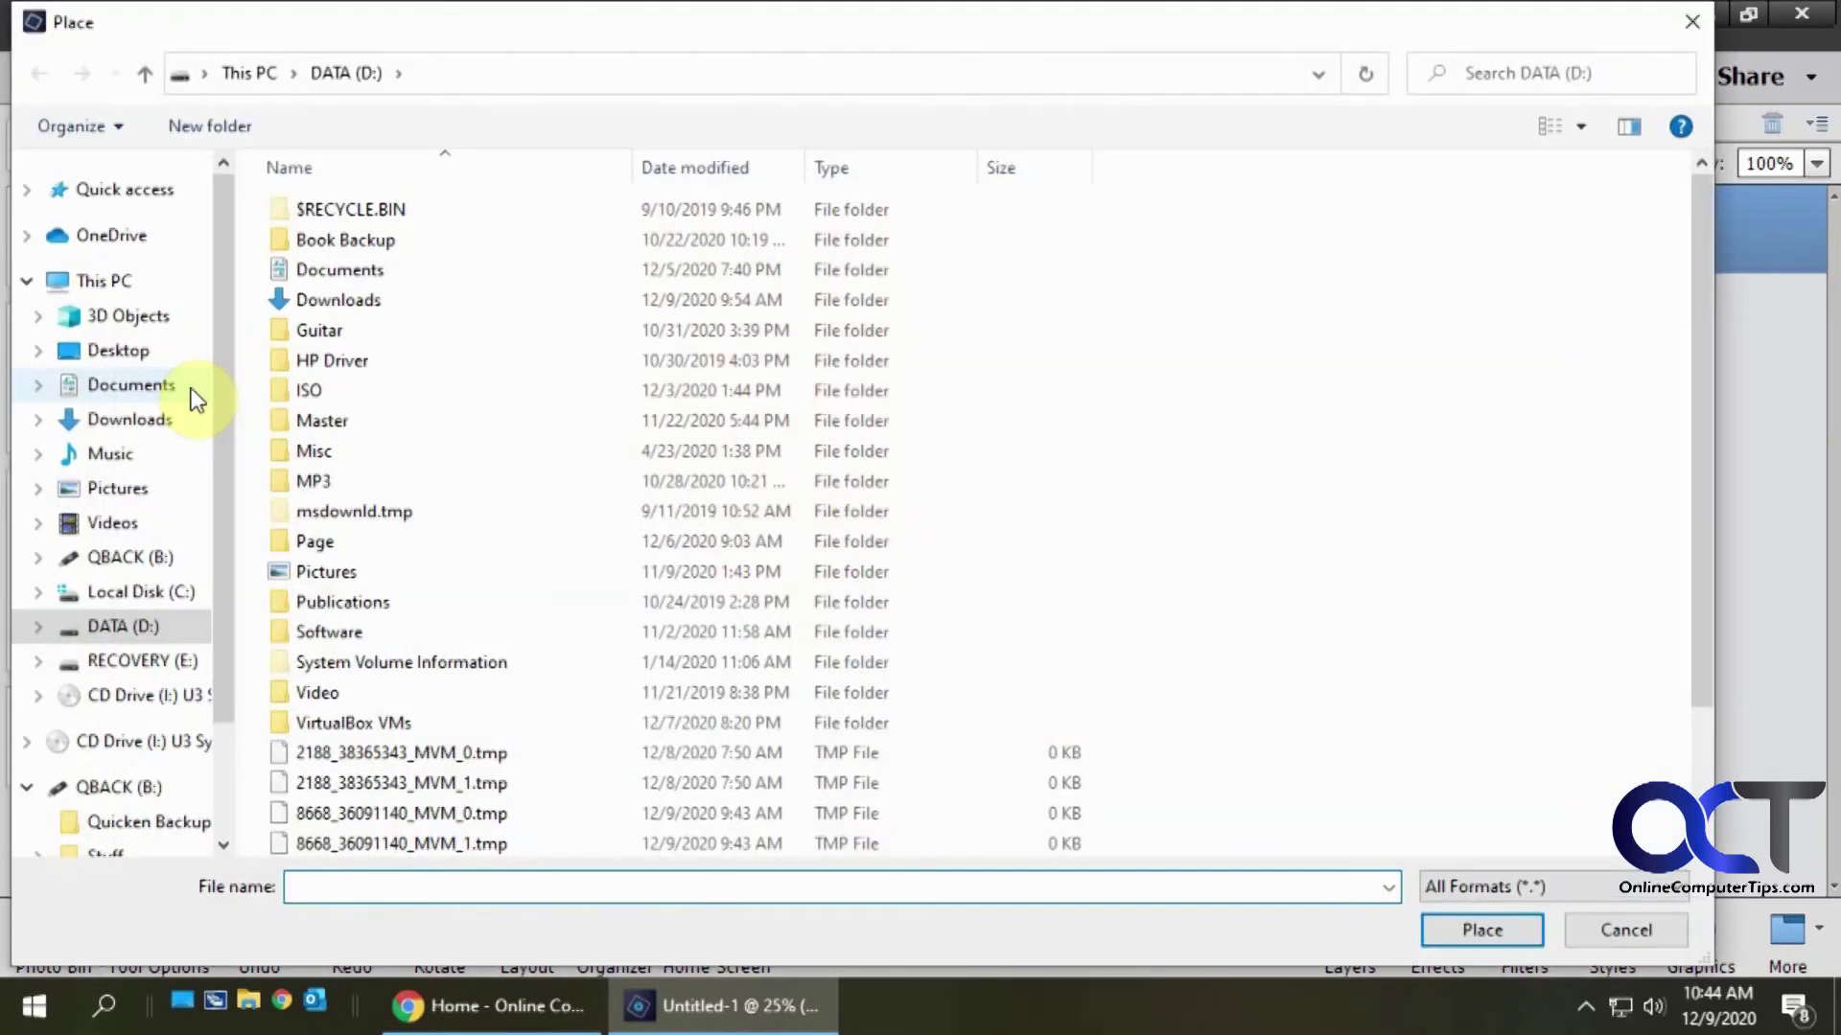
scroll(358, 680, "down", 2)
left_click(343, 756)
double_click(343, 755)
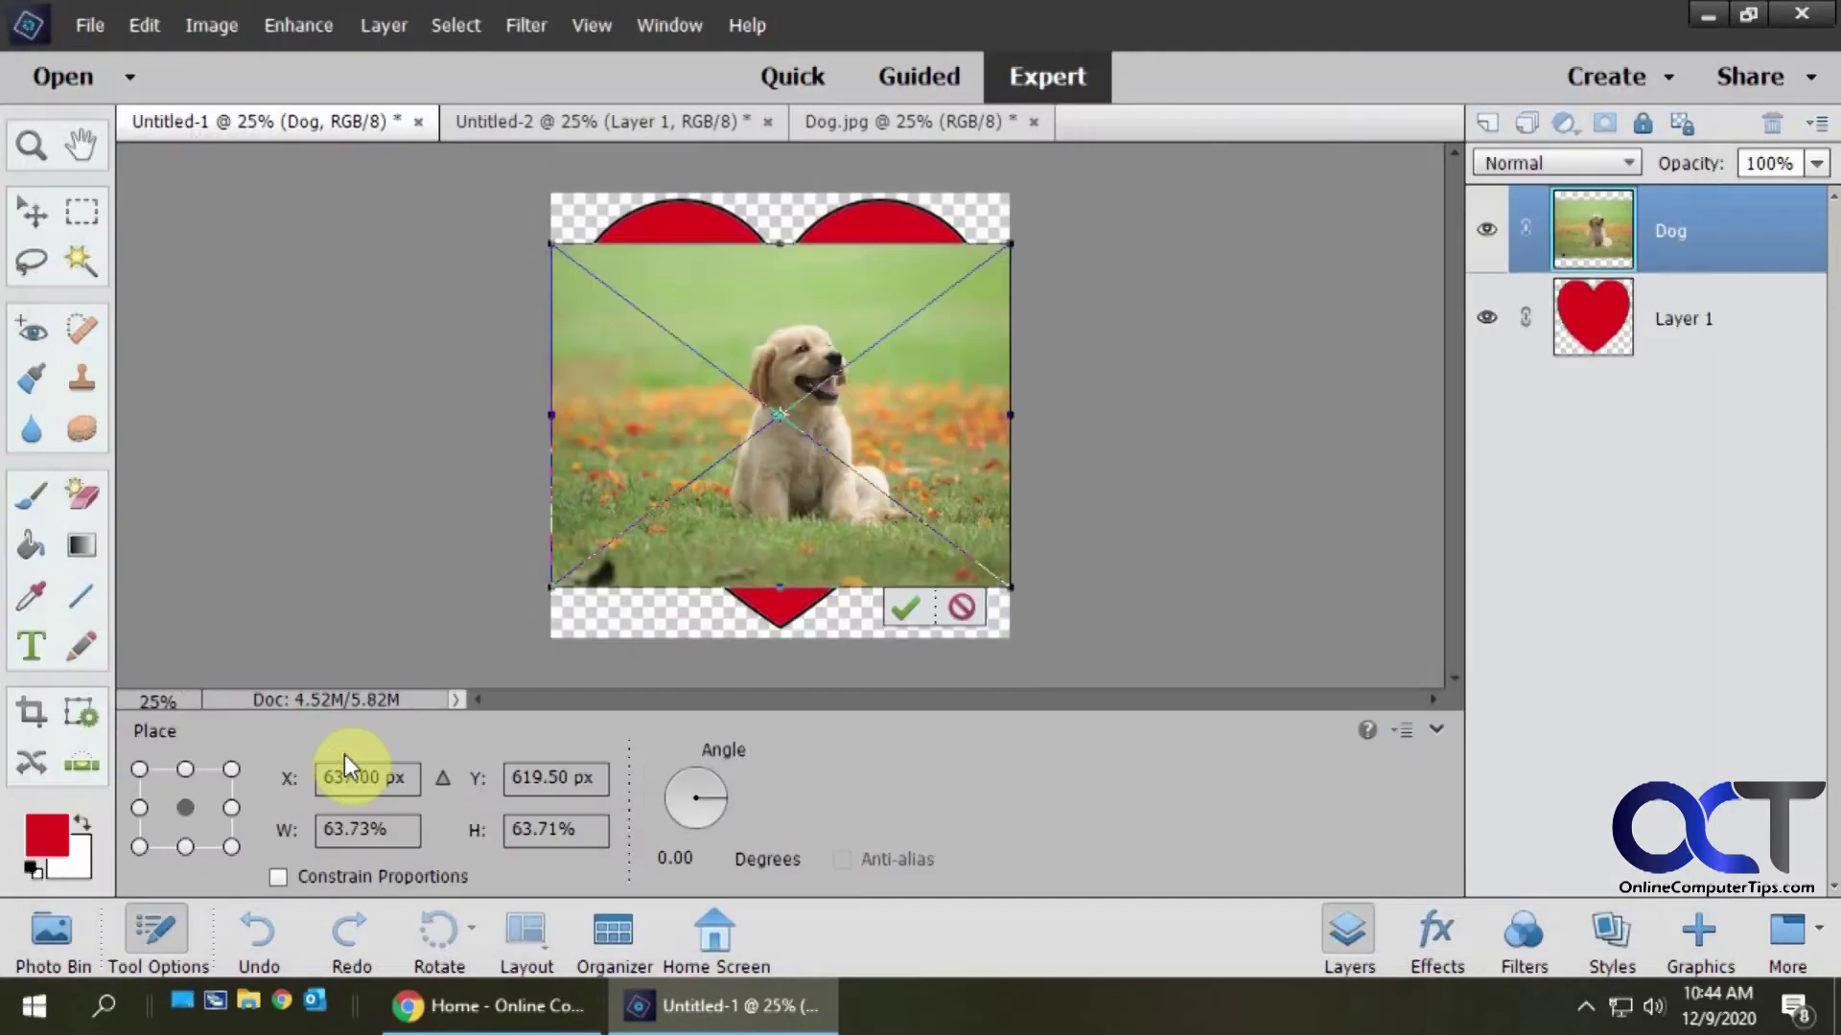
left_click(912, 611)
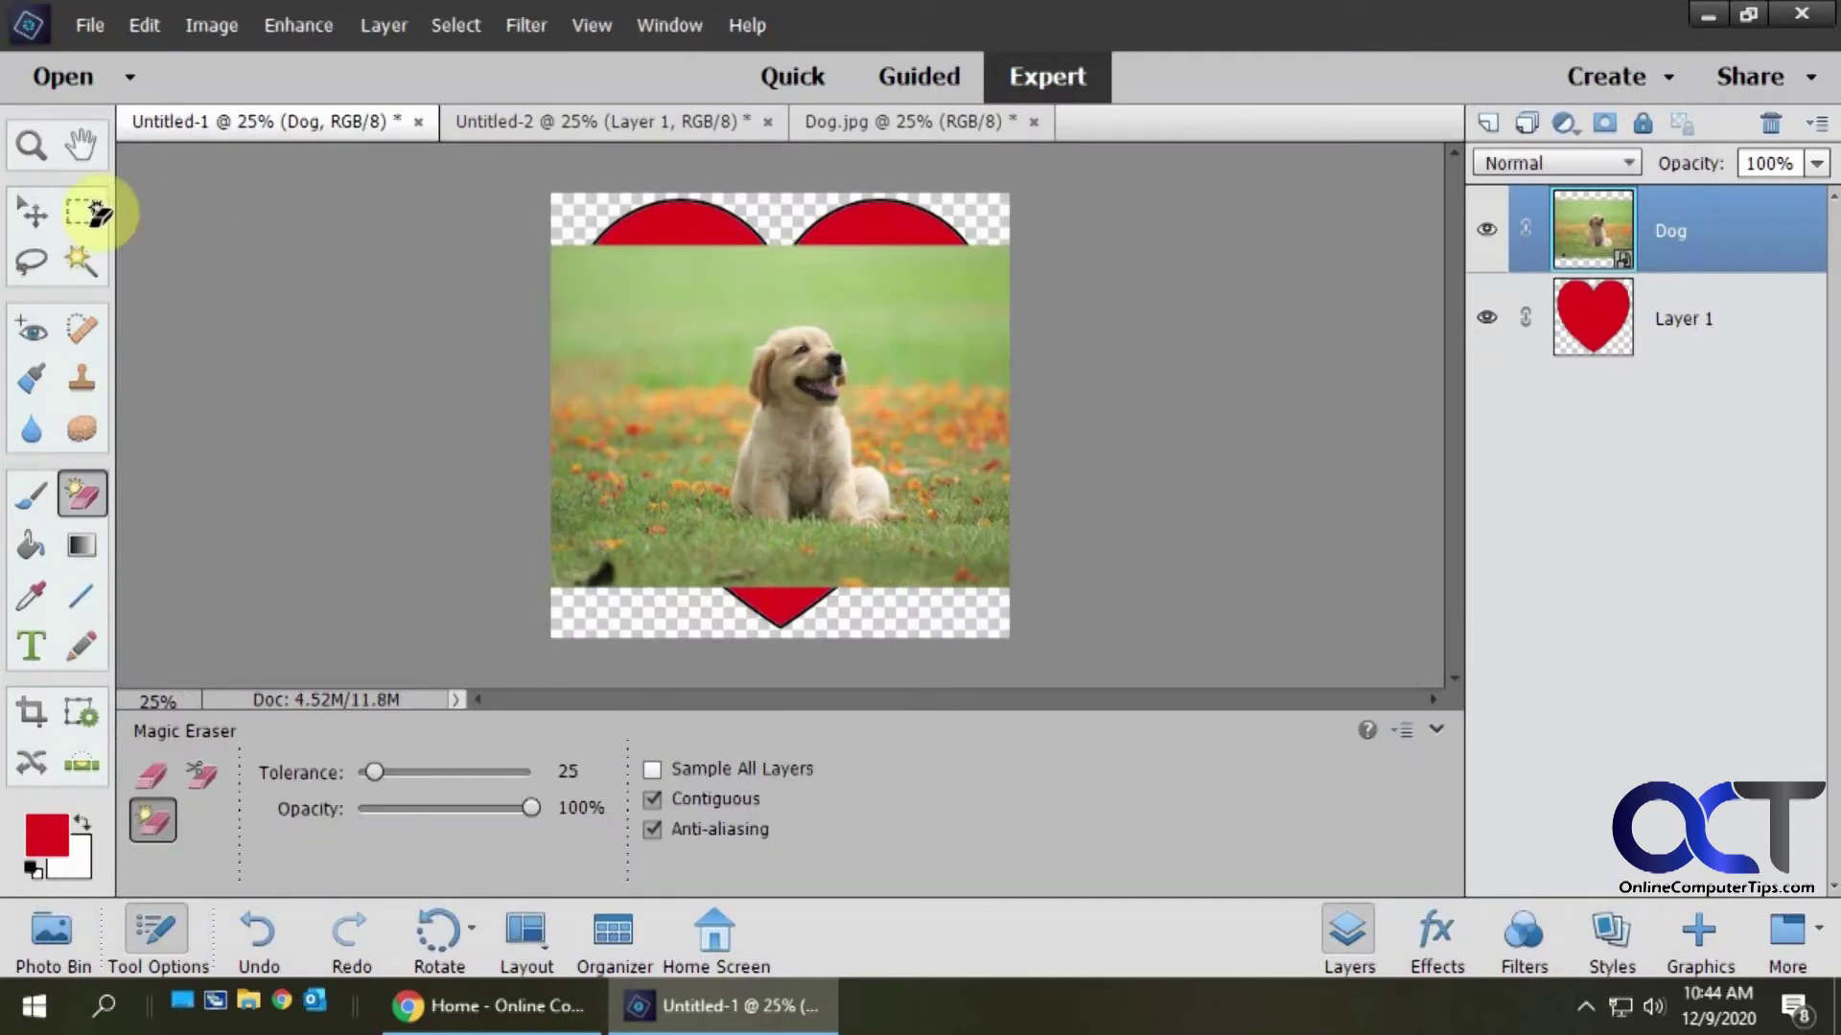
Step: Enlarge the dog photo to 130.97% so it covers the canvas, and commit
left_click(33, 219)
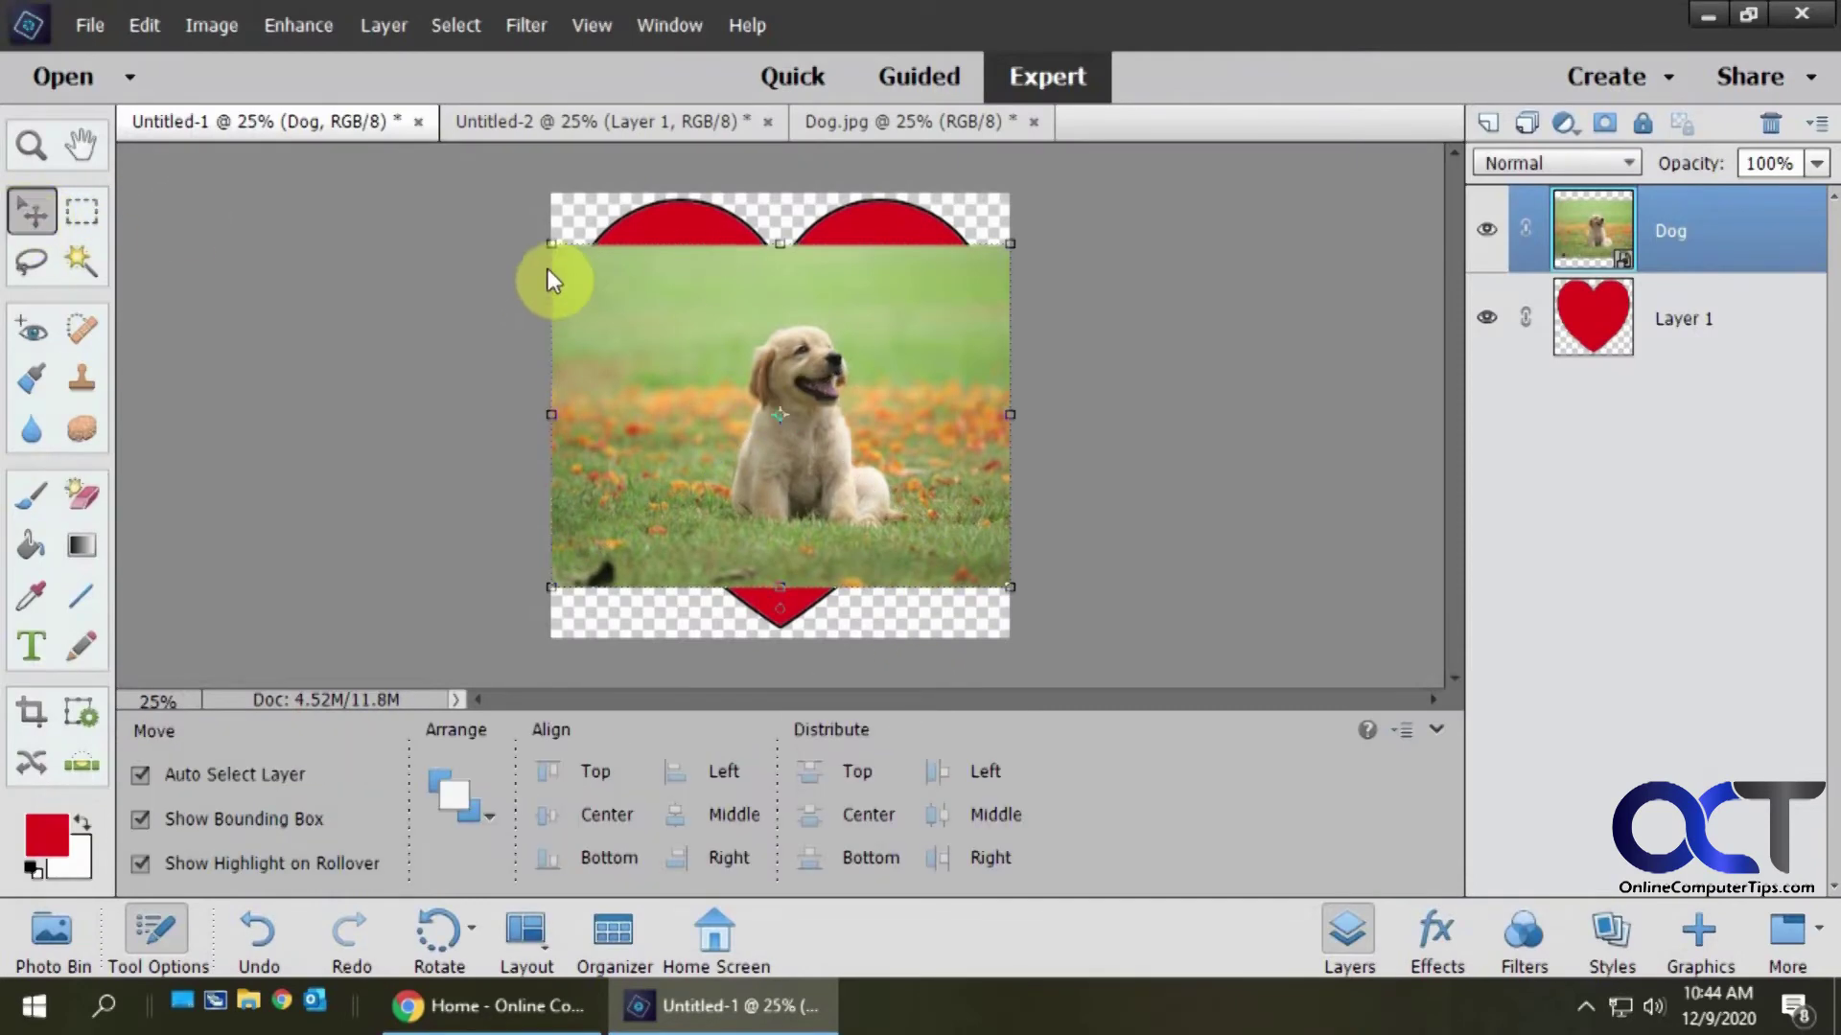
left_click_drag(550, 245, 514, 216)
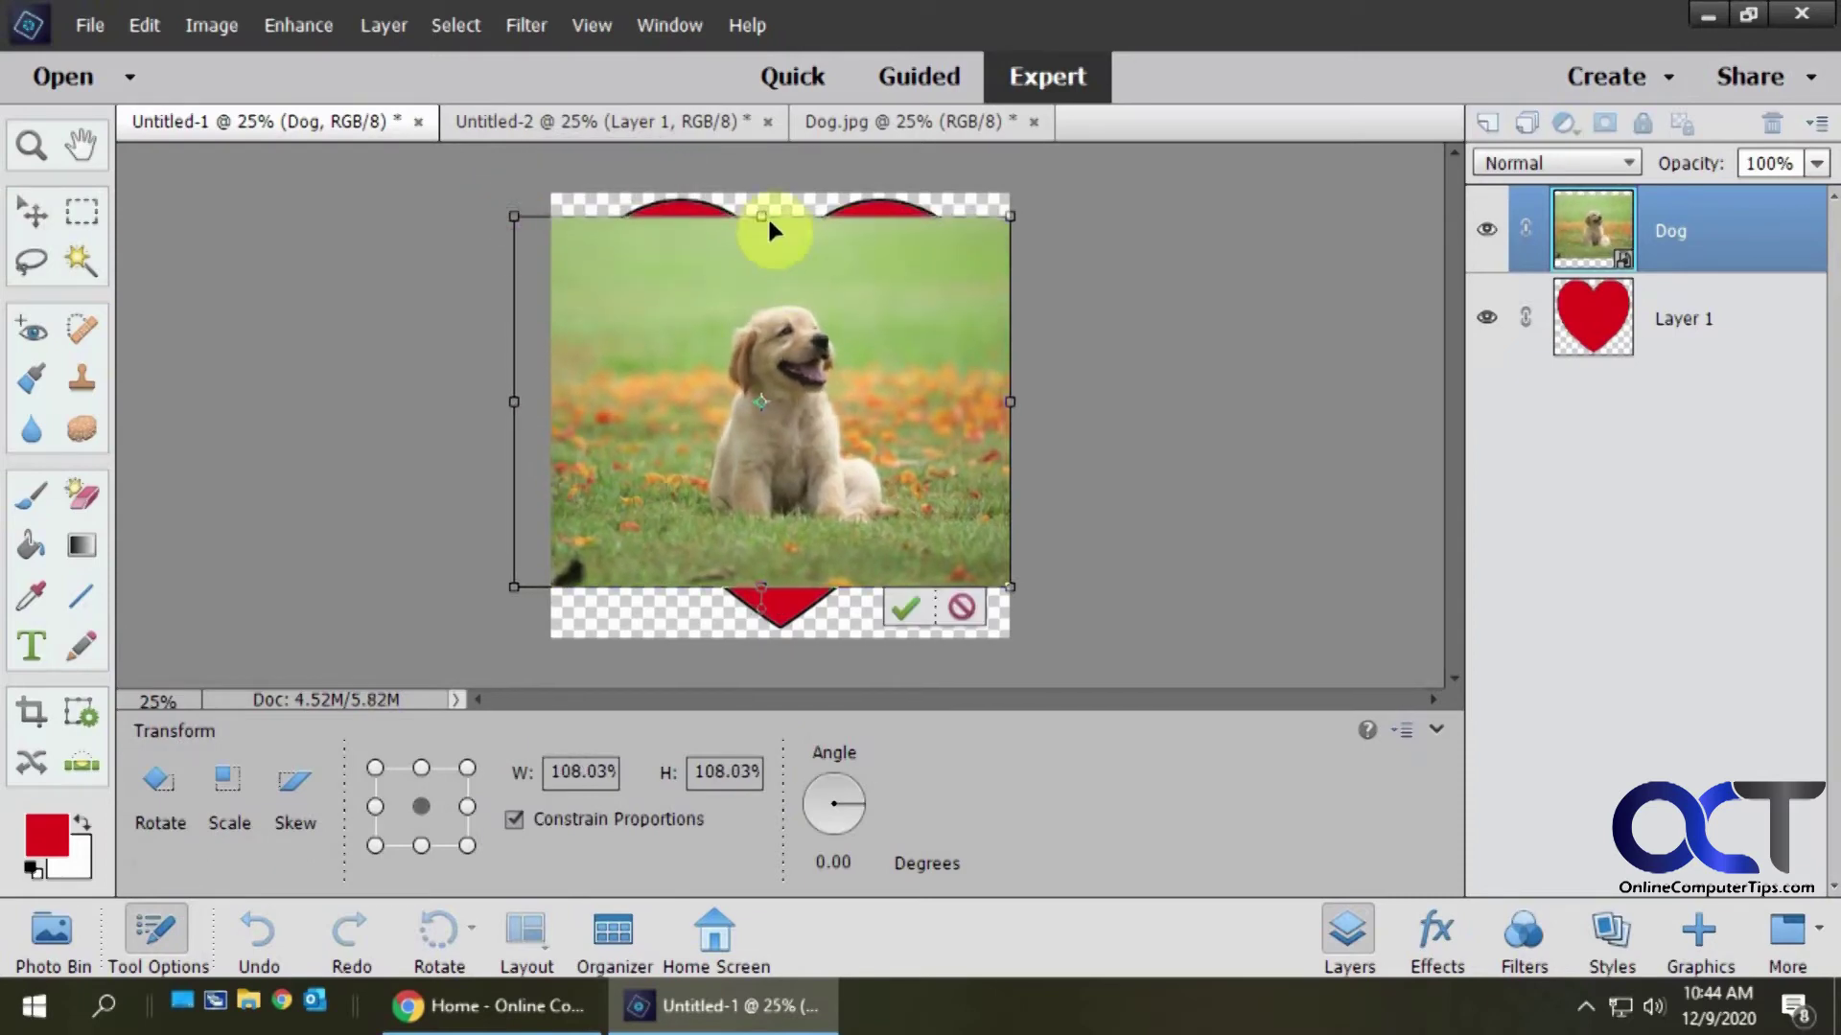
left_click_drag(762, 219, 739, 144)
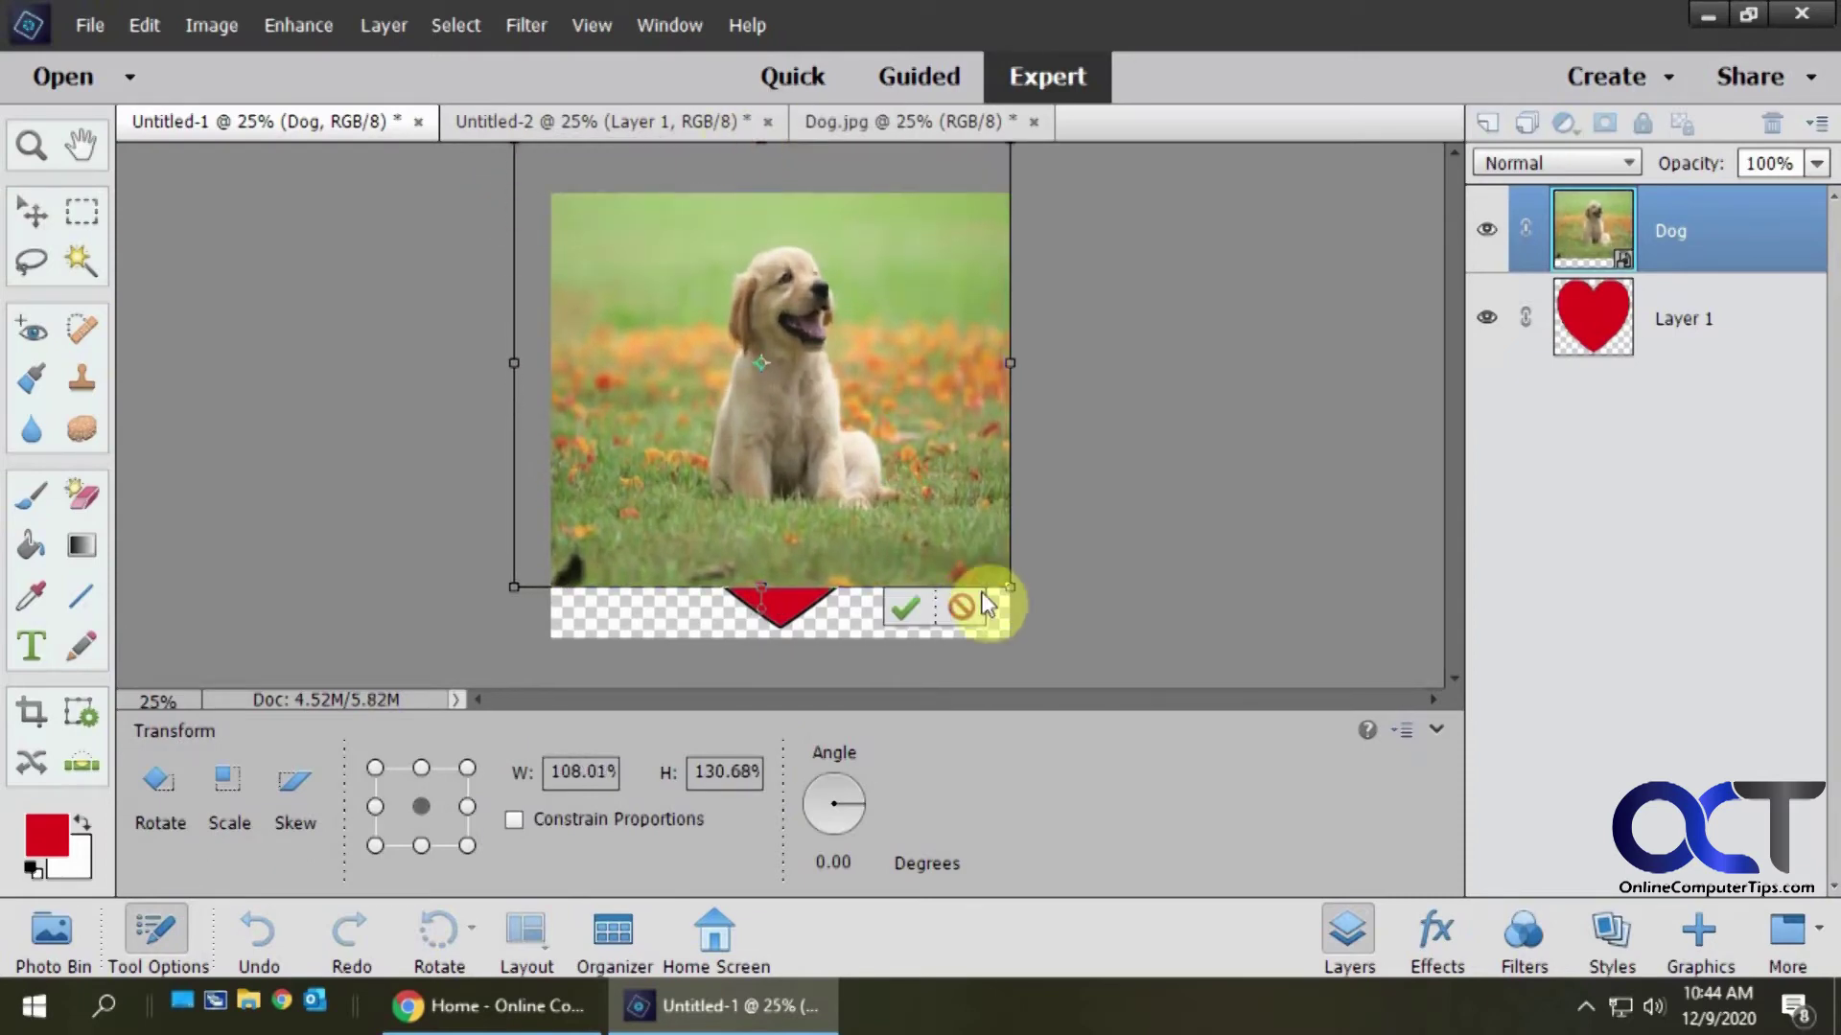
left_click(961, 607)
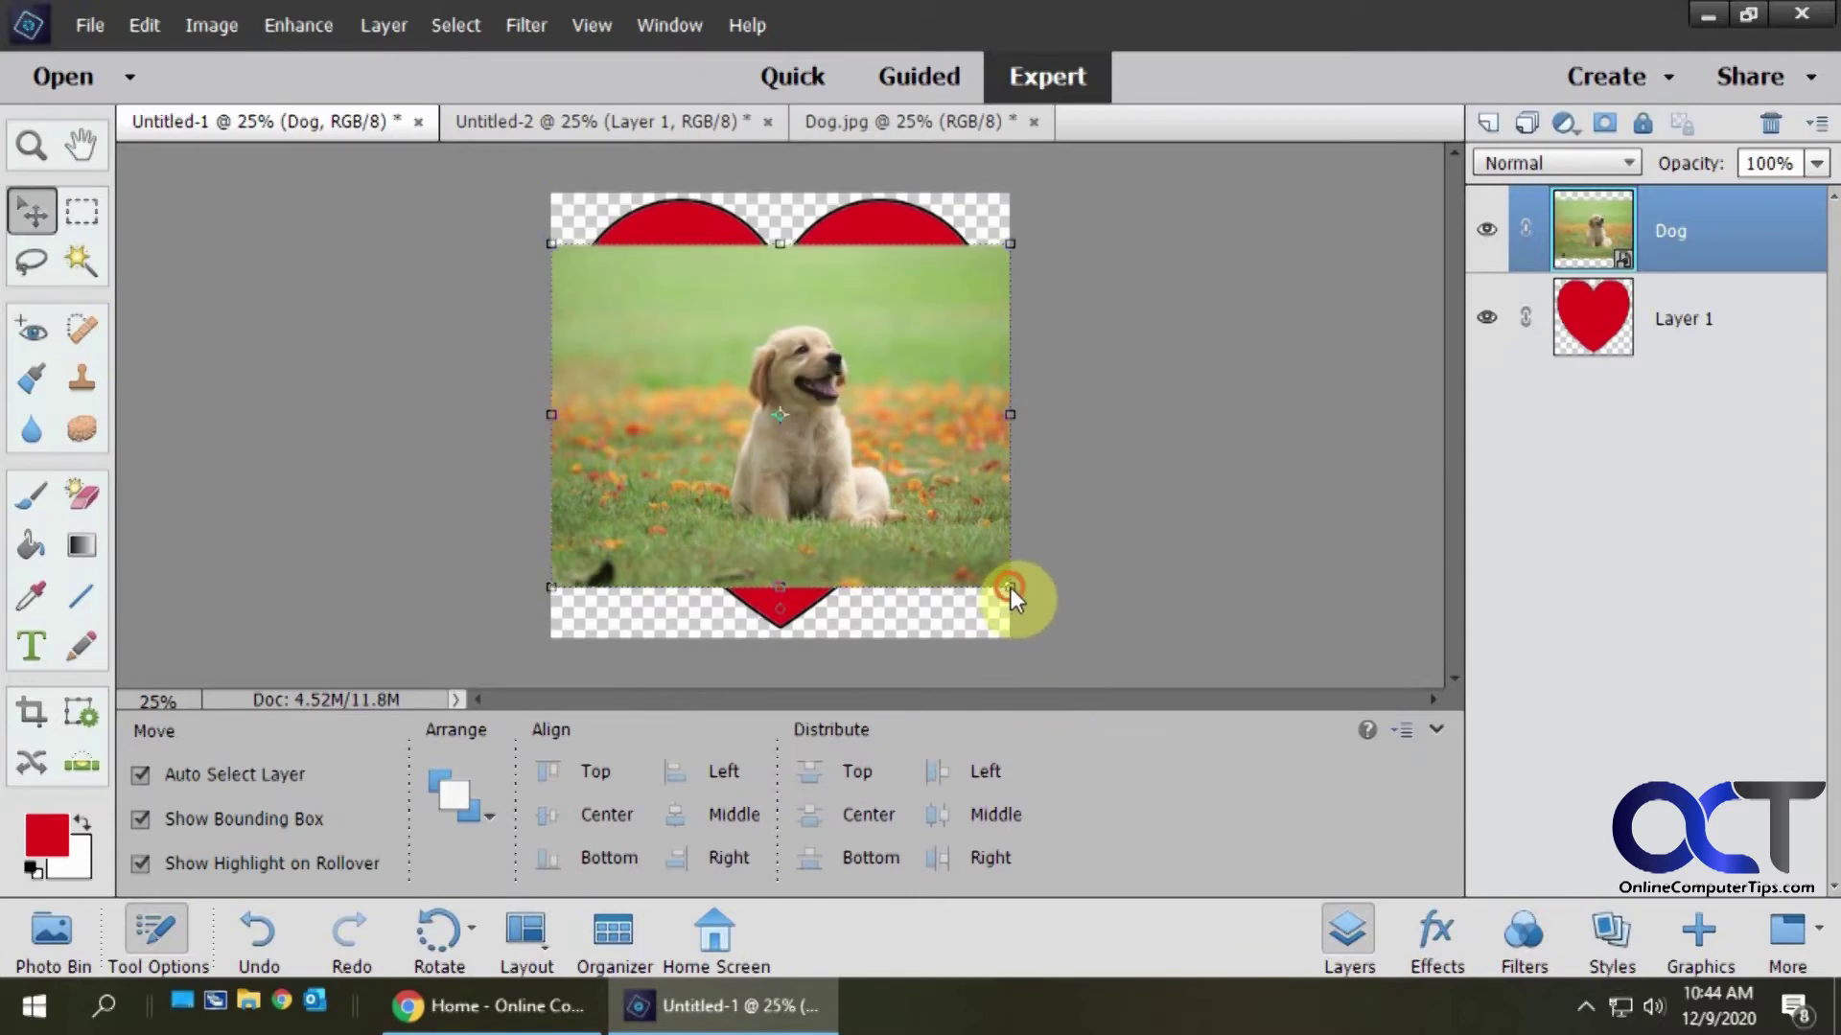
left_click_drag(1011, 589, 1060, 652)
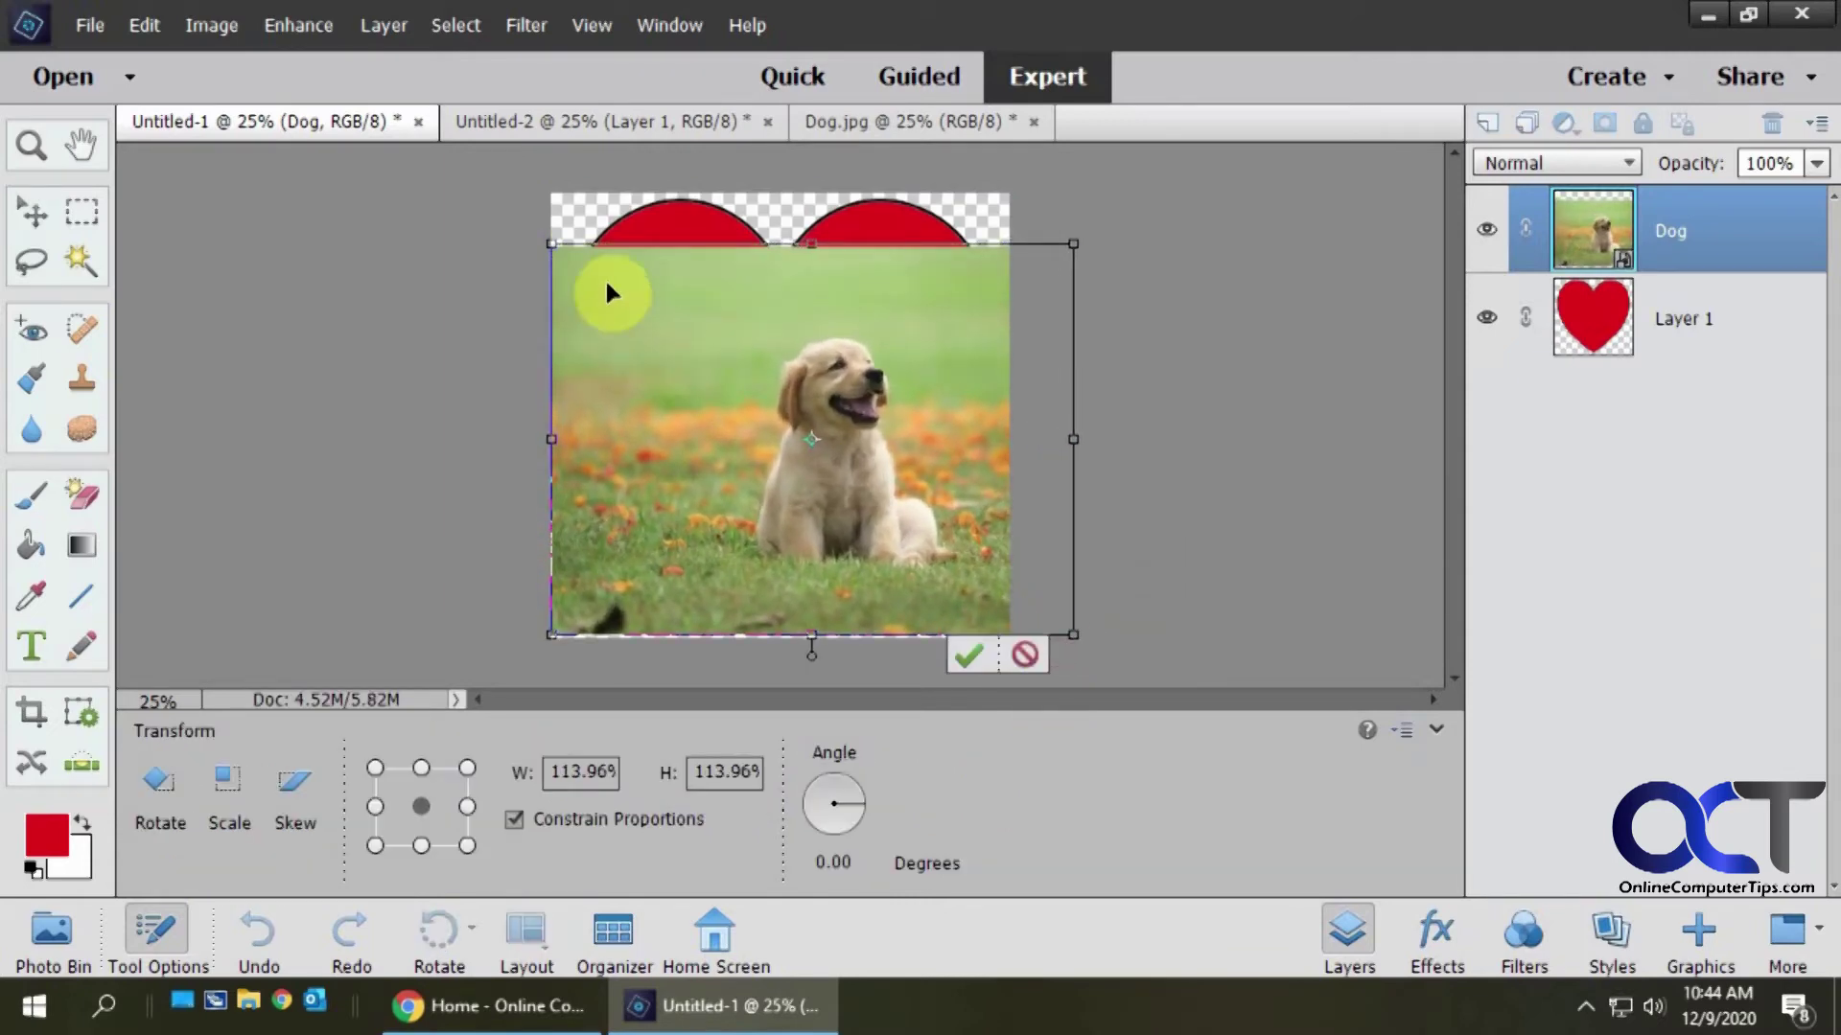
left_click_drag(550, 240, 481, 172)
left_click_drag(910, 543, 891, 528)
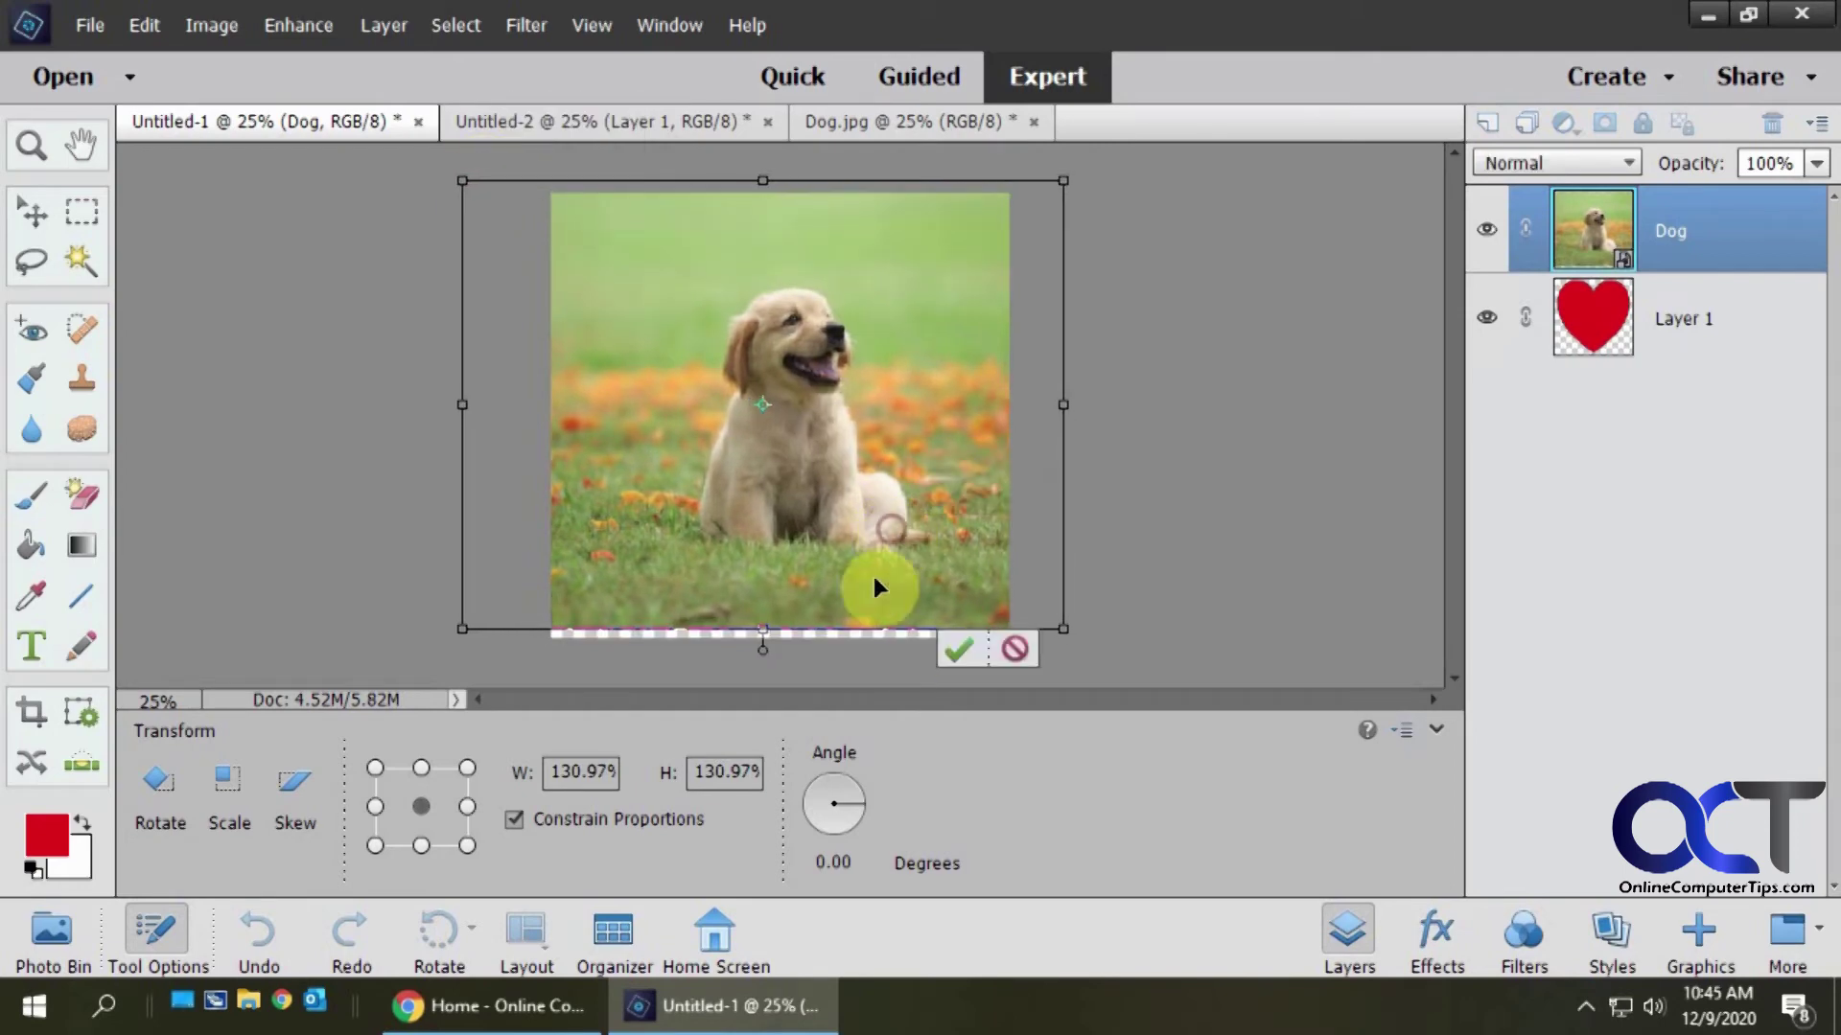
left_click(959, 651)
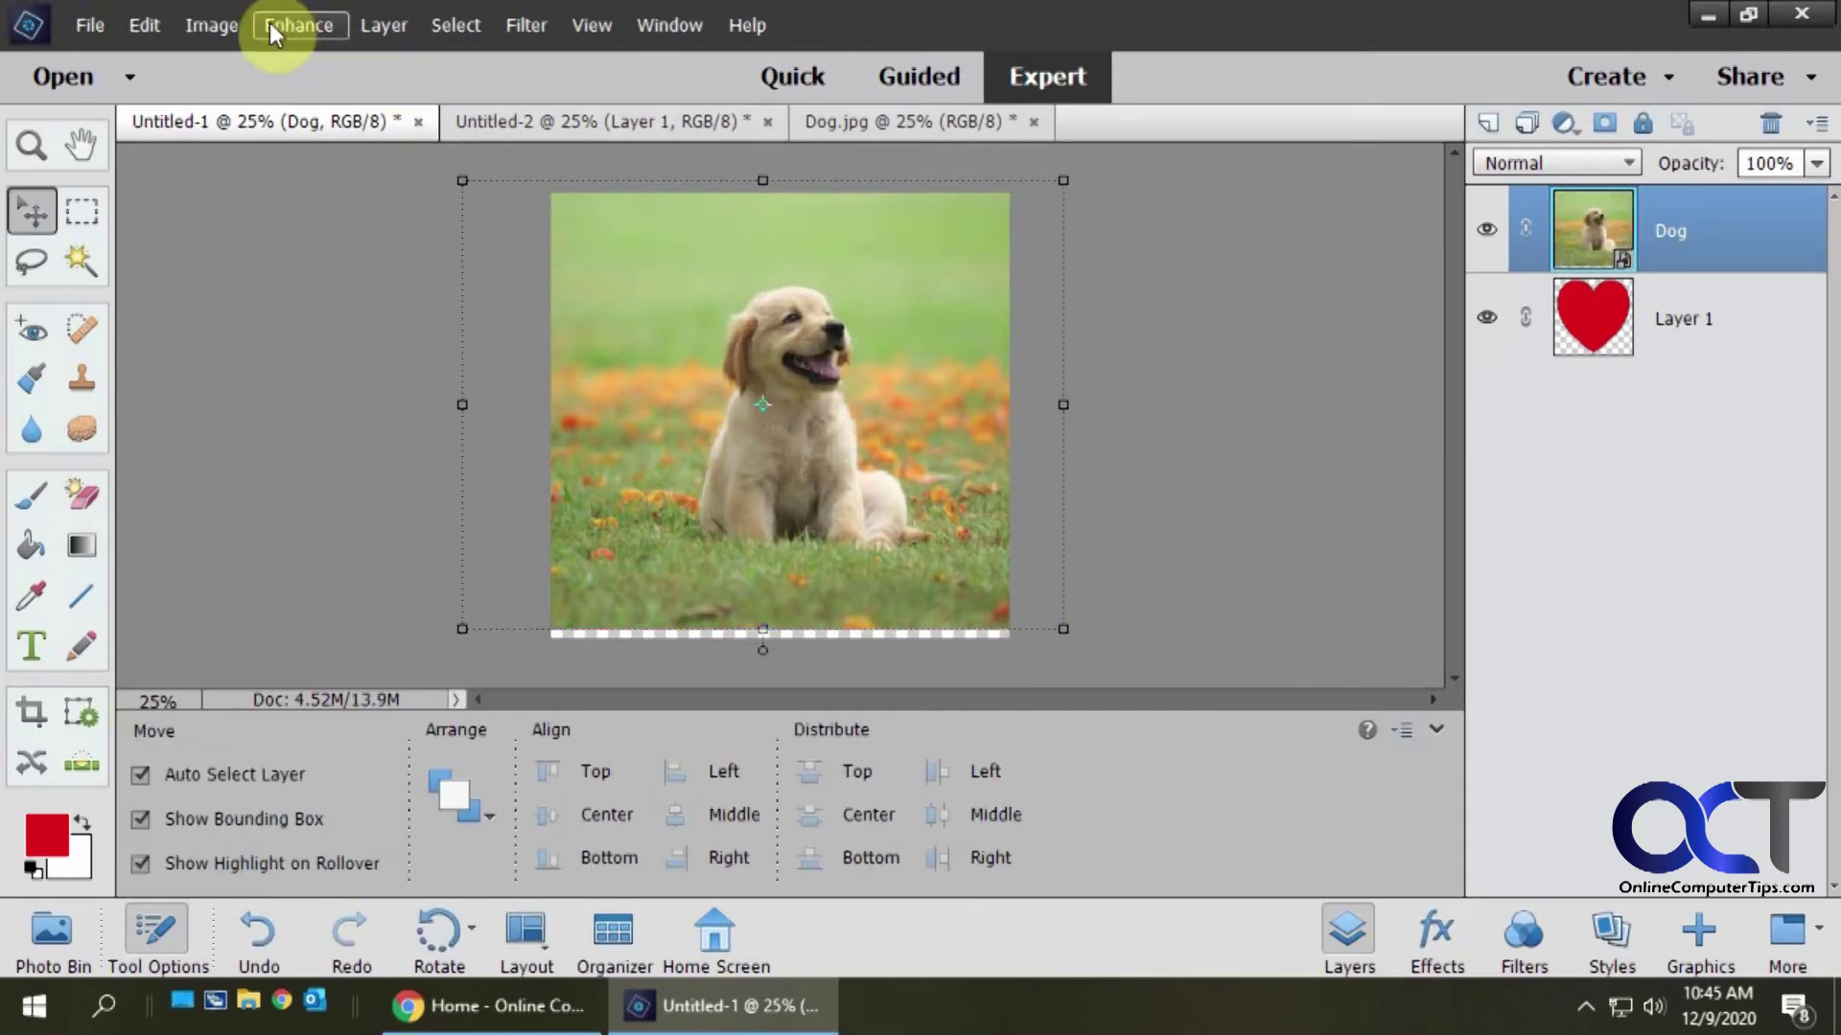
Step: Apply Layer > Create Clipping Mask, nudge the puppy into place inside the heart, and deselect
left_click(379, 26)
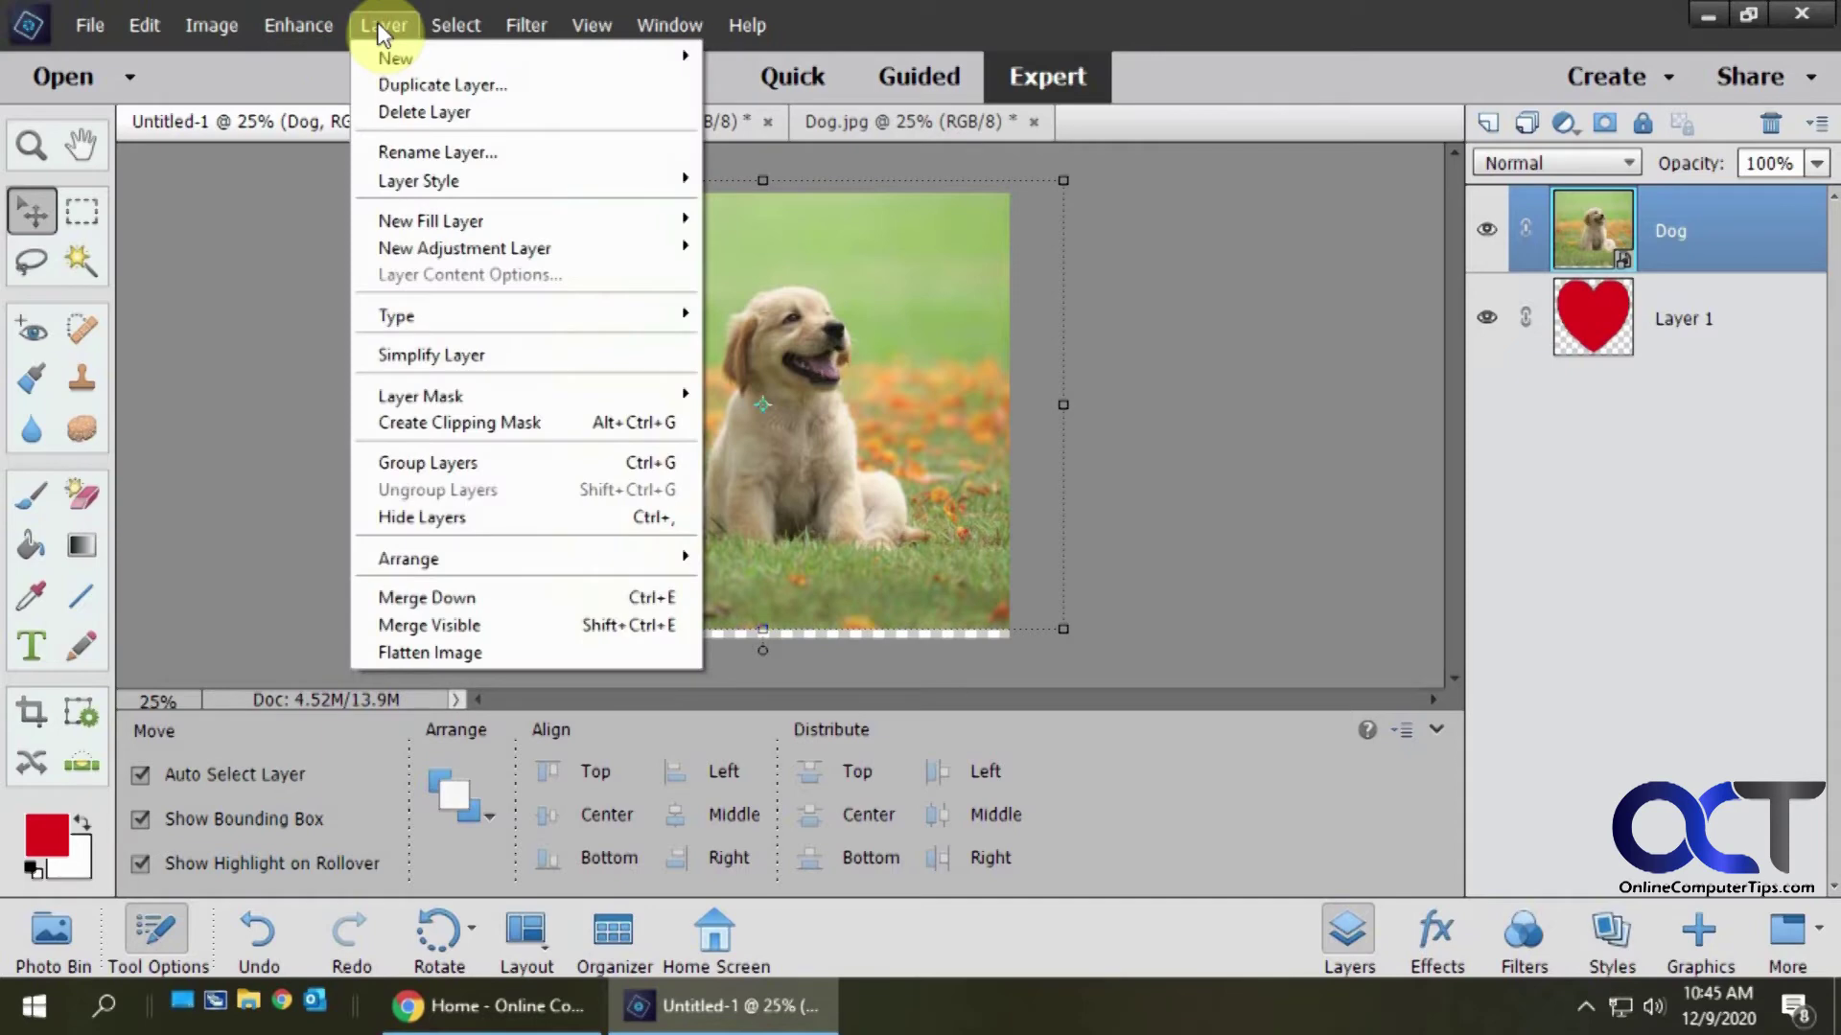
left_click(498, 424)
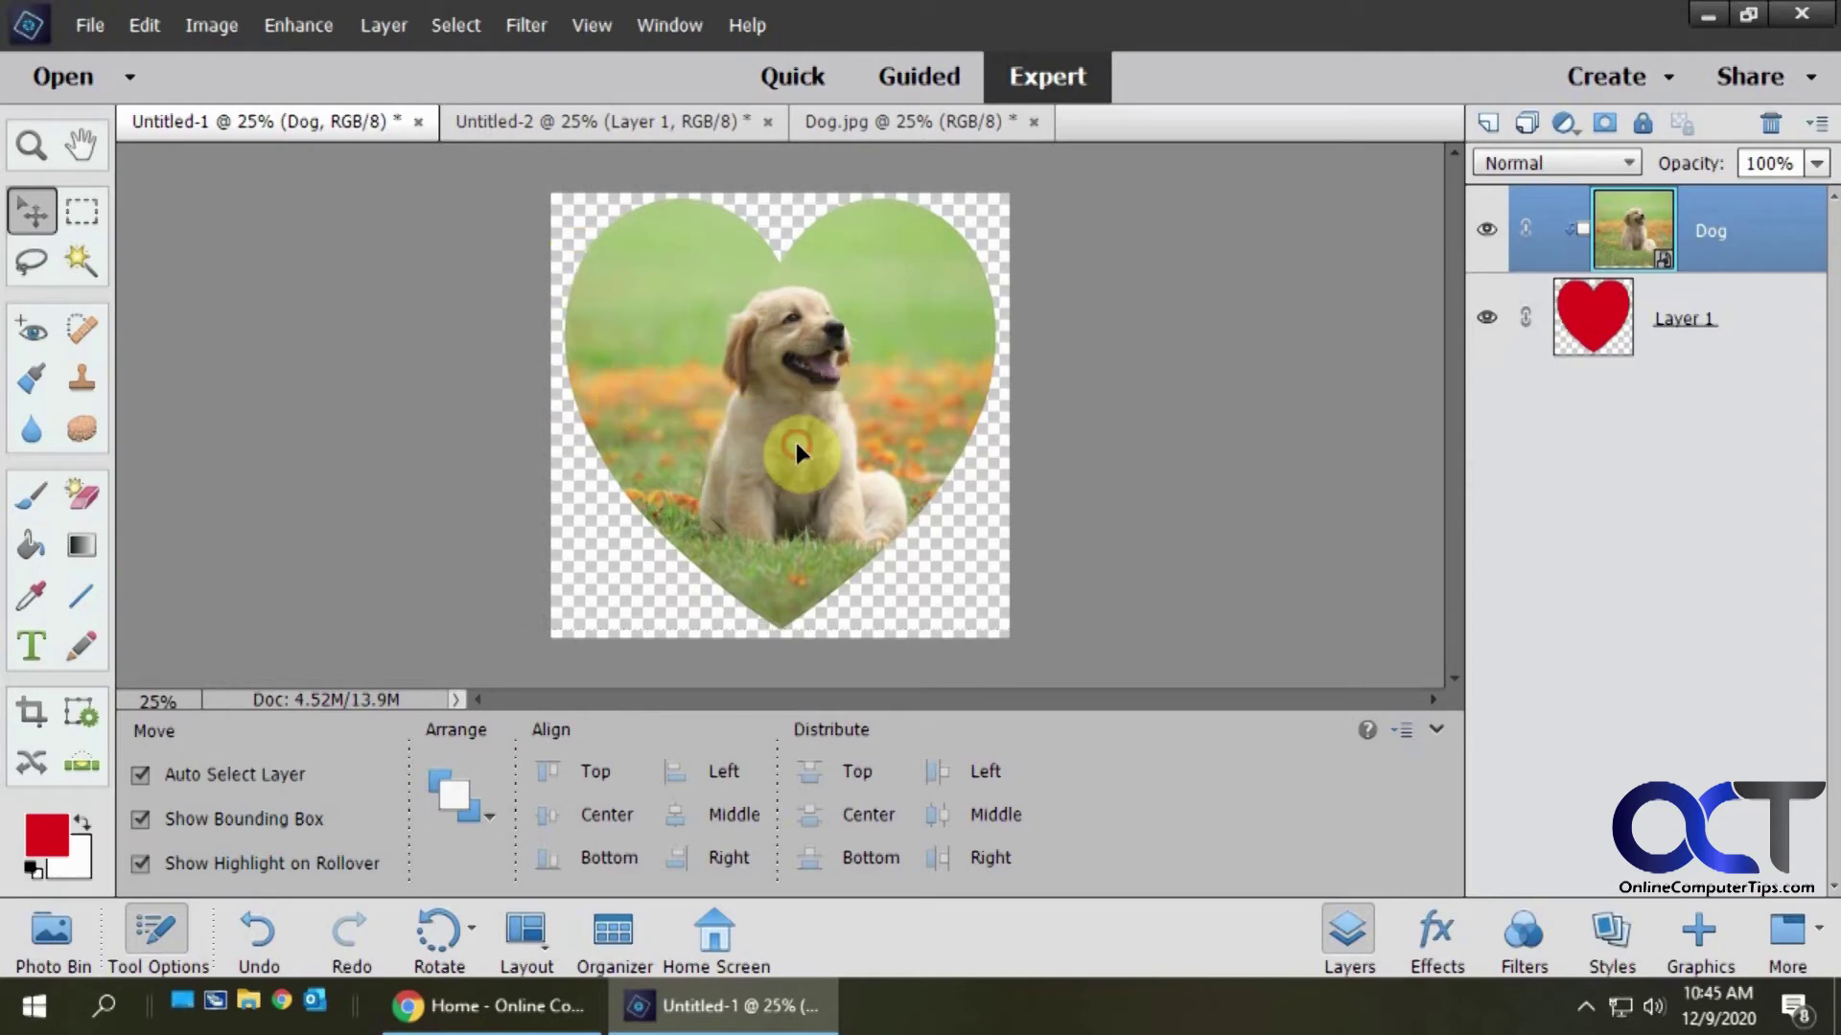
mouse_move(795, 441)
left_mouse_down()
mouse_move(762, 420)
mouse_move(786, 442)
left_mouse_up()
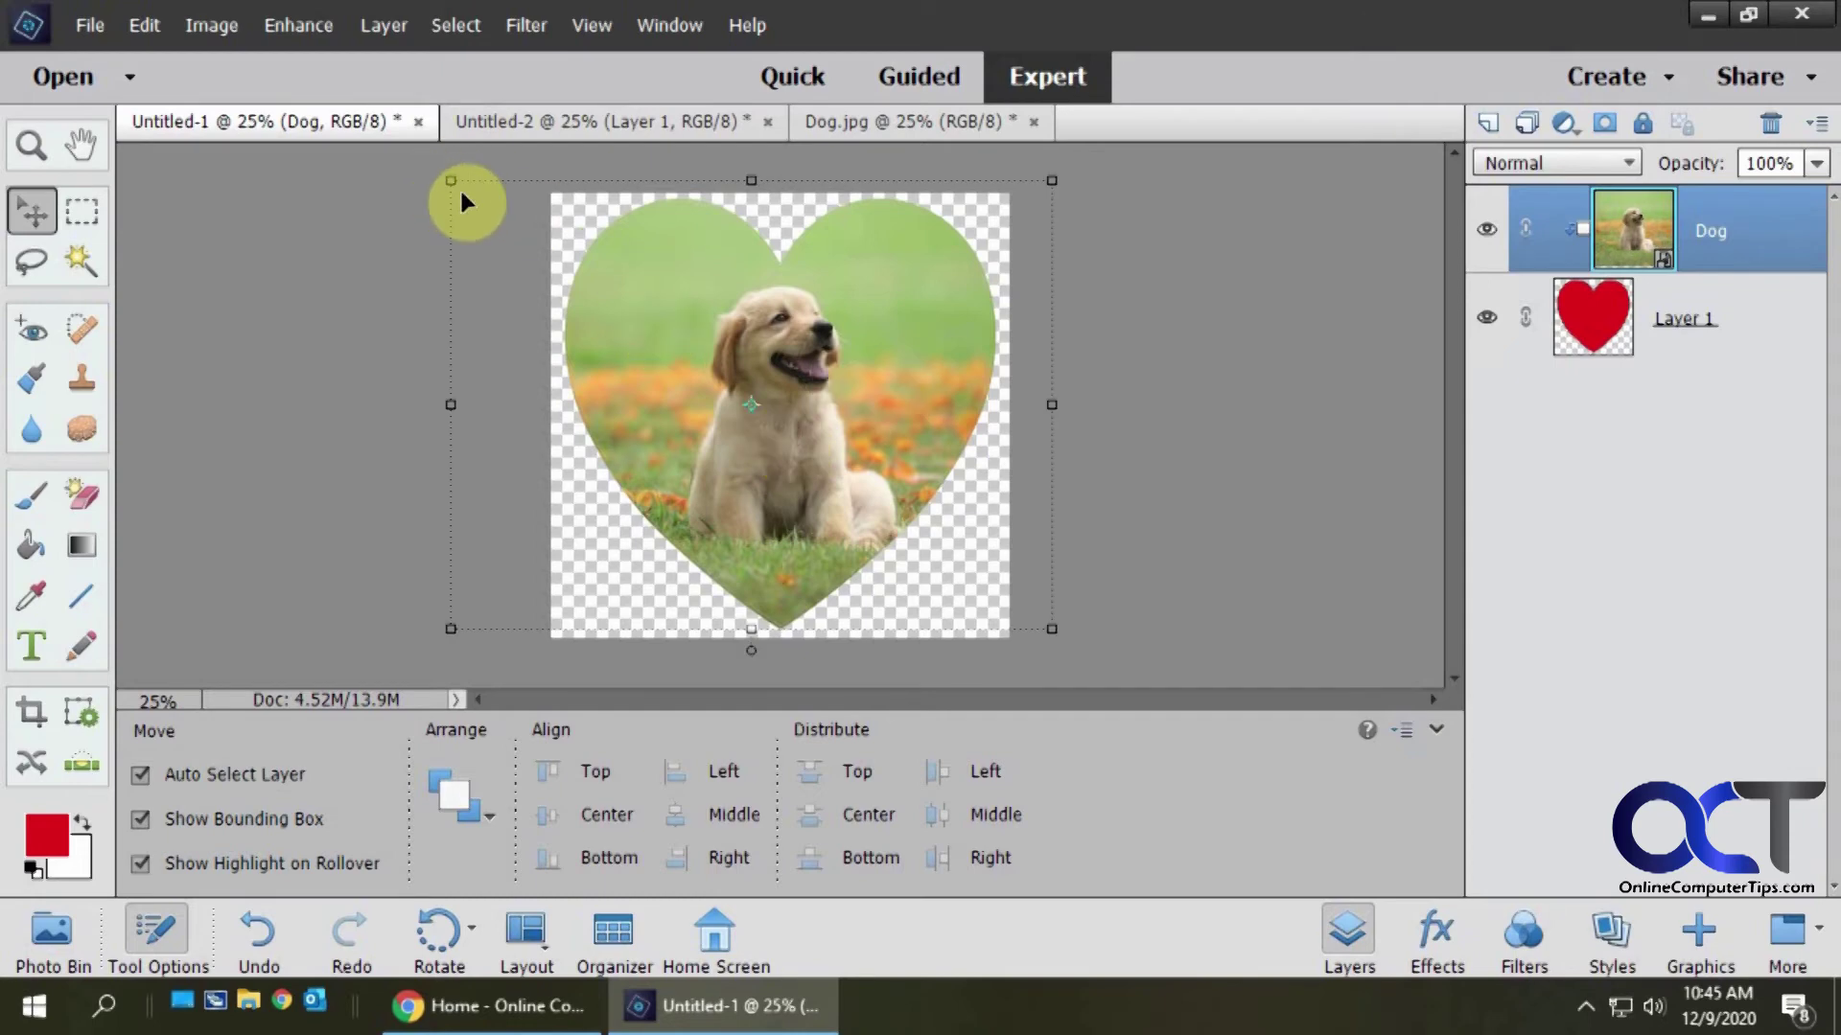
left_click(312, 293)
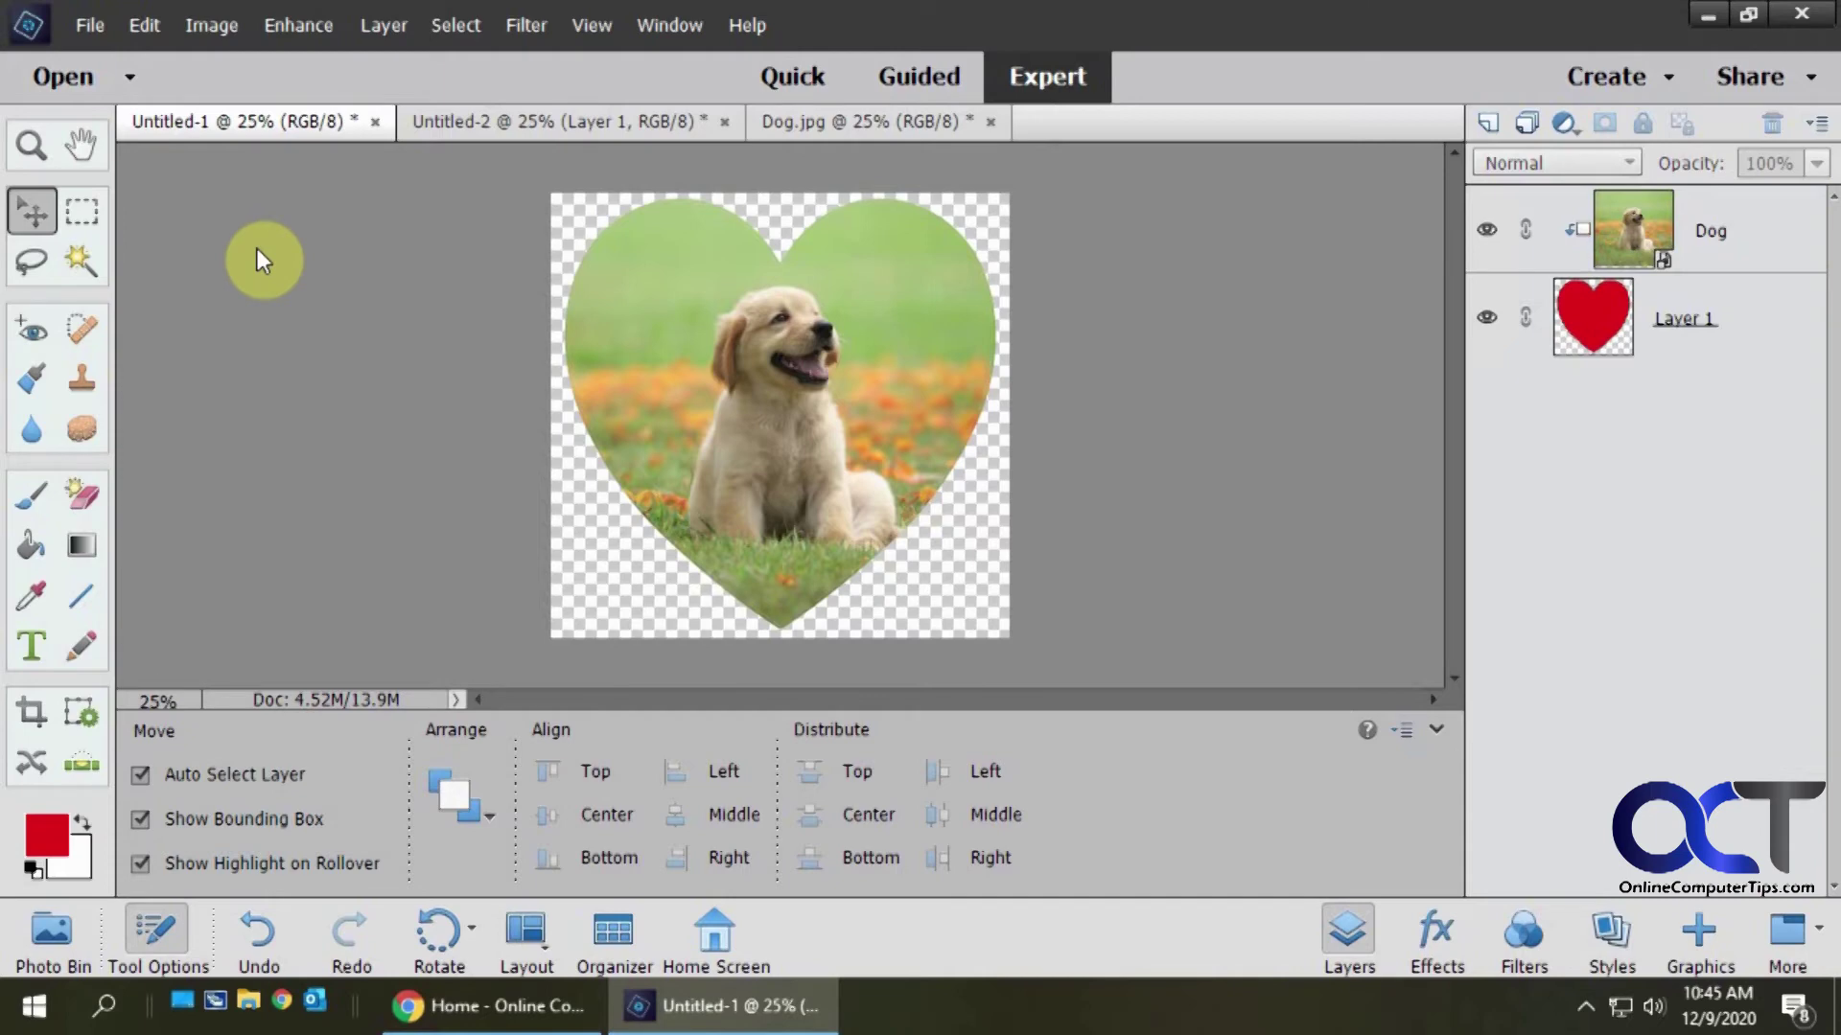
left_click(504, 120)
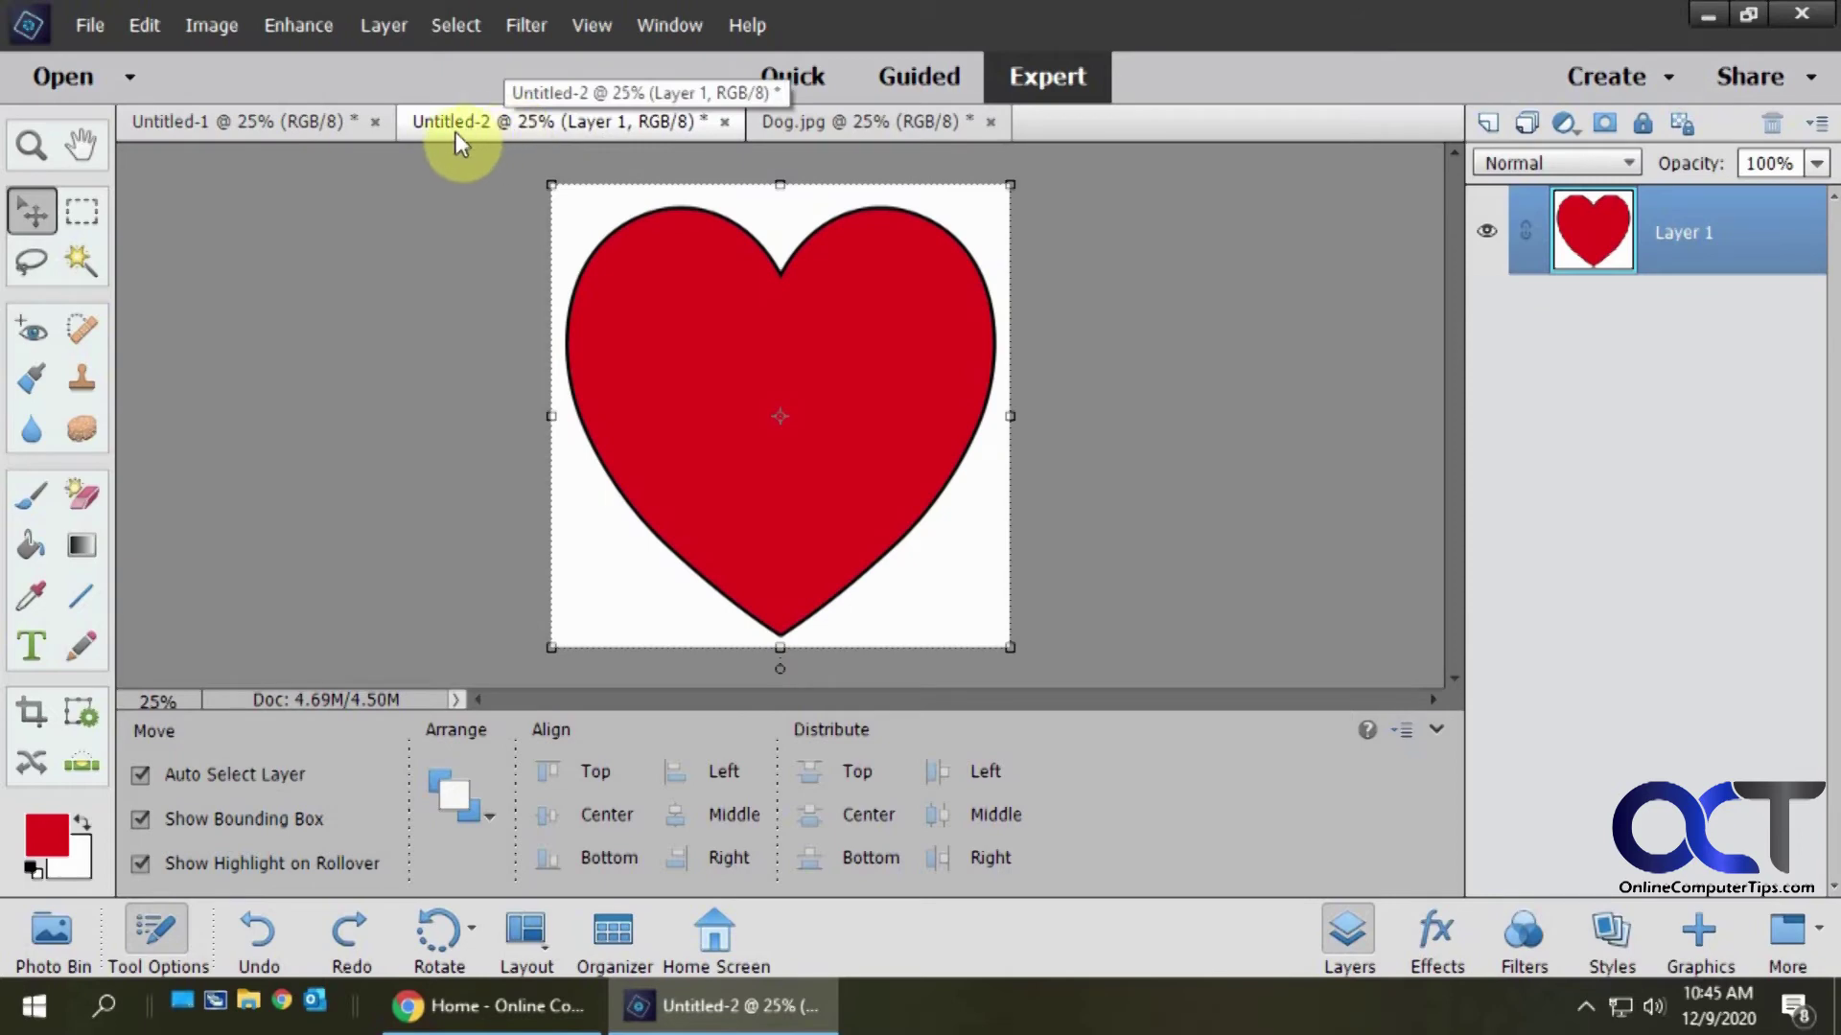
Step: Erase the red fill inside the Untitled-2 heart with the Magic Eraser, keeping the black outline
left_click(82, 493)
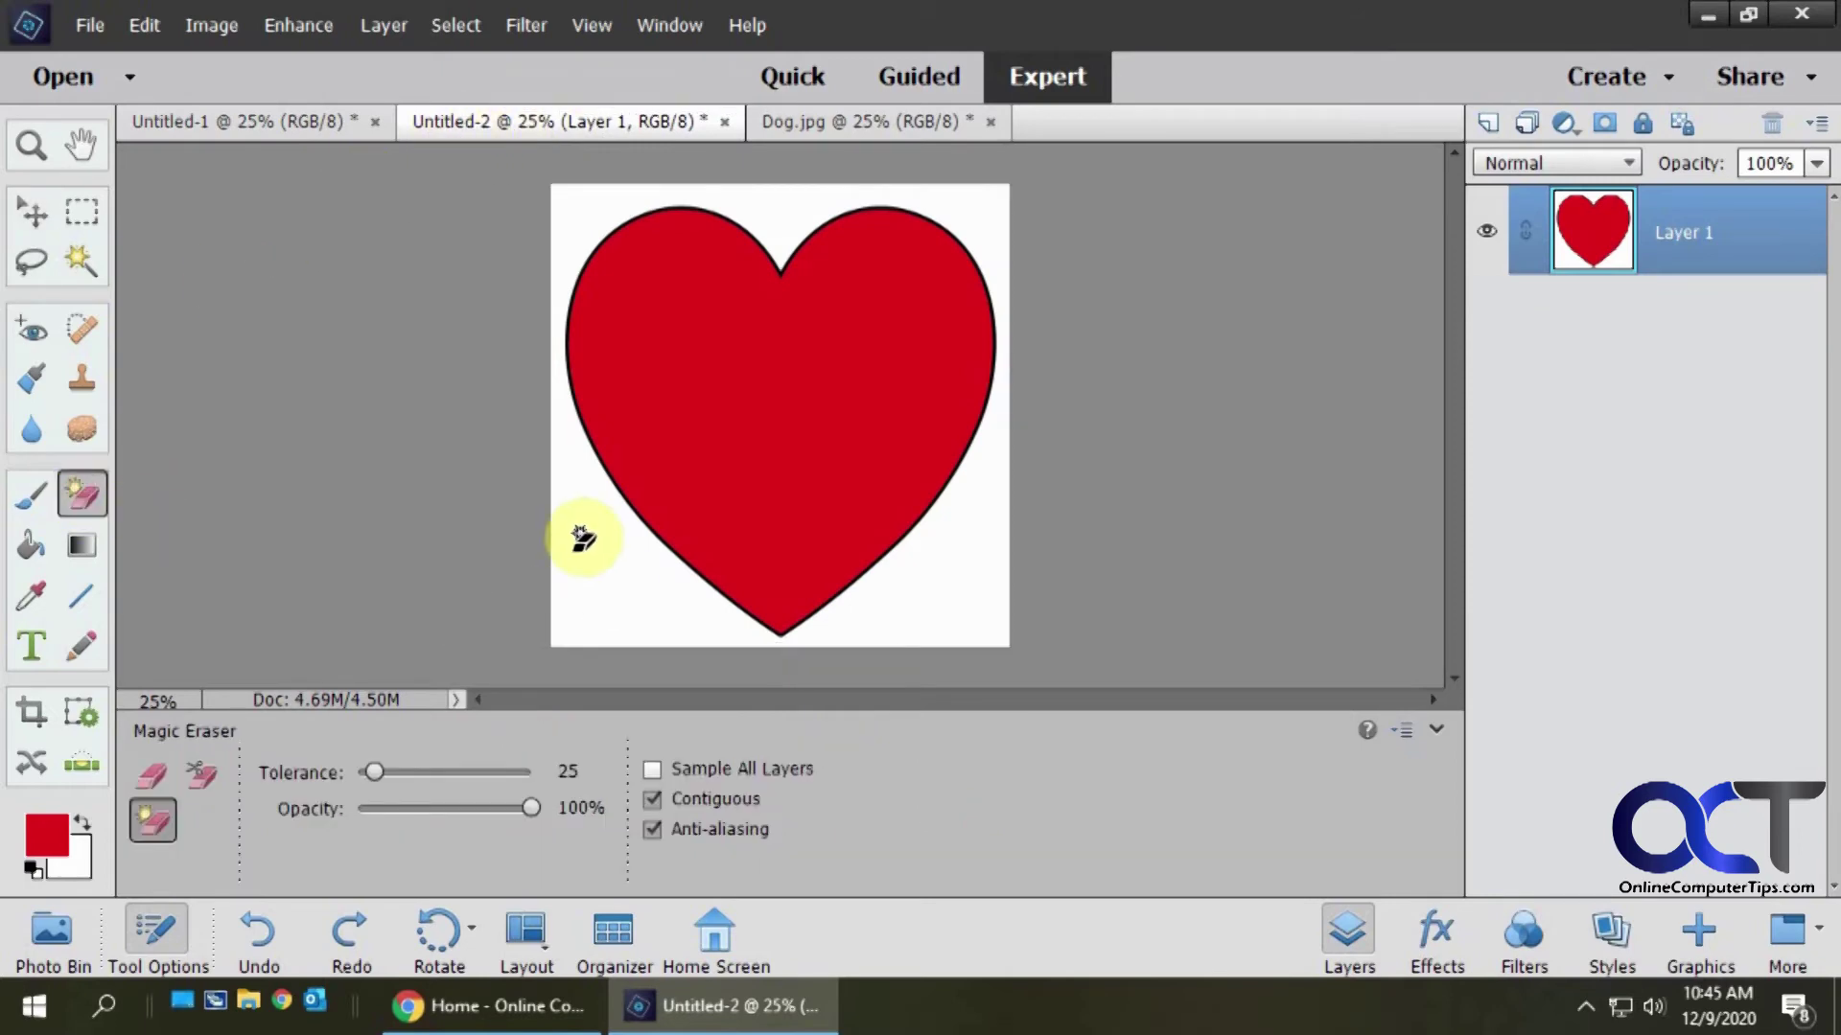
mouse_move(780, 616)
left_mouse_down()
mouse_move(843, 377)
mouse_move(721, 489)
mouse_move(904, 316)
mouse_move(825, 427)
mouse_move(739, 391)
mouse_move(721, 312)
left_mouse_up()
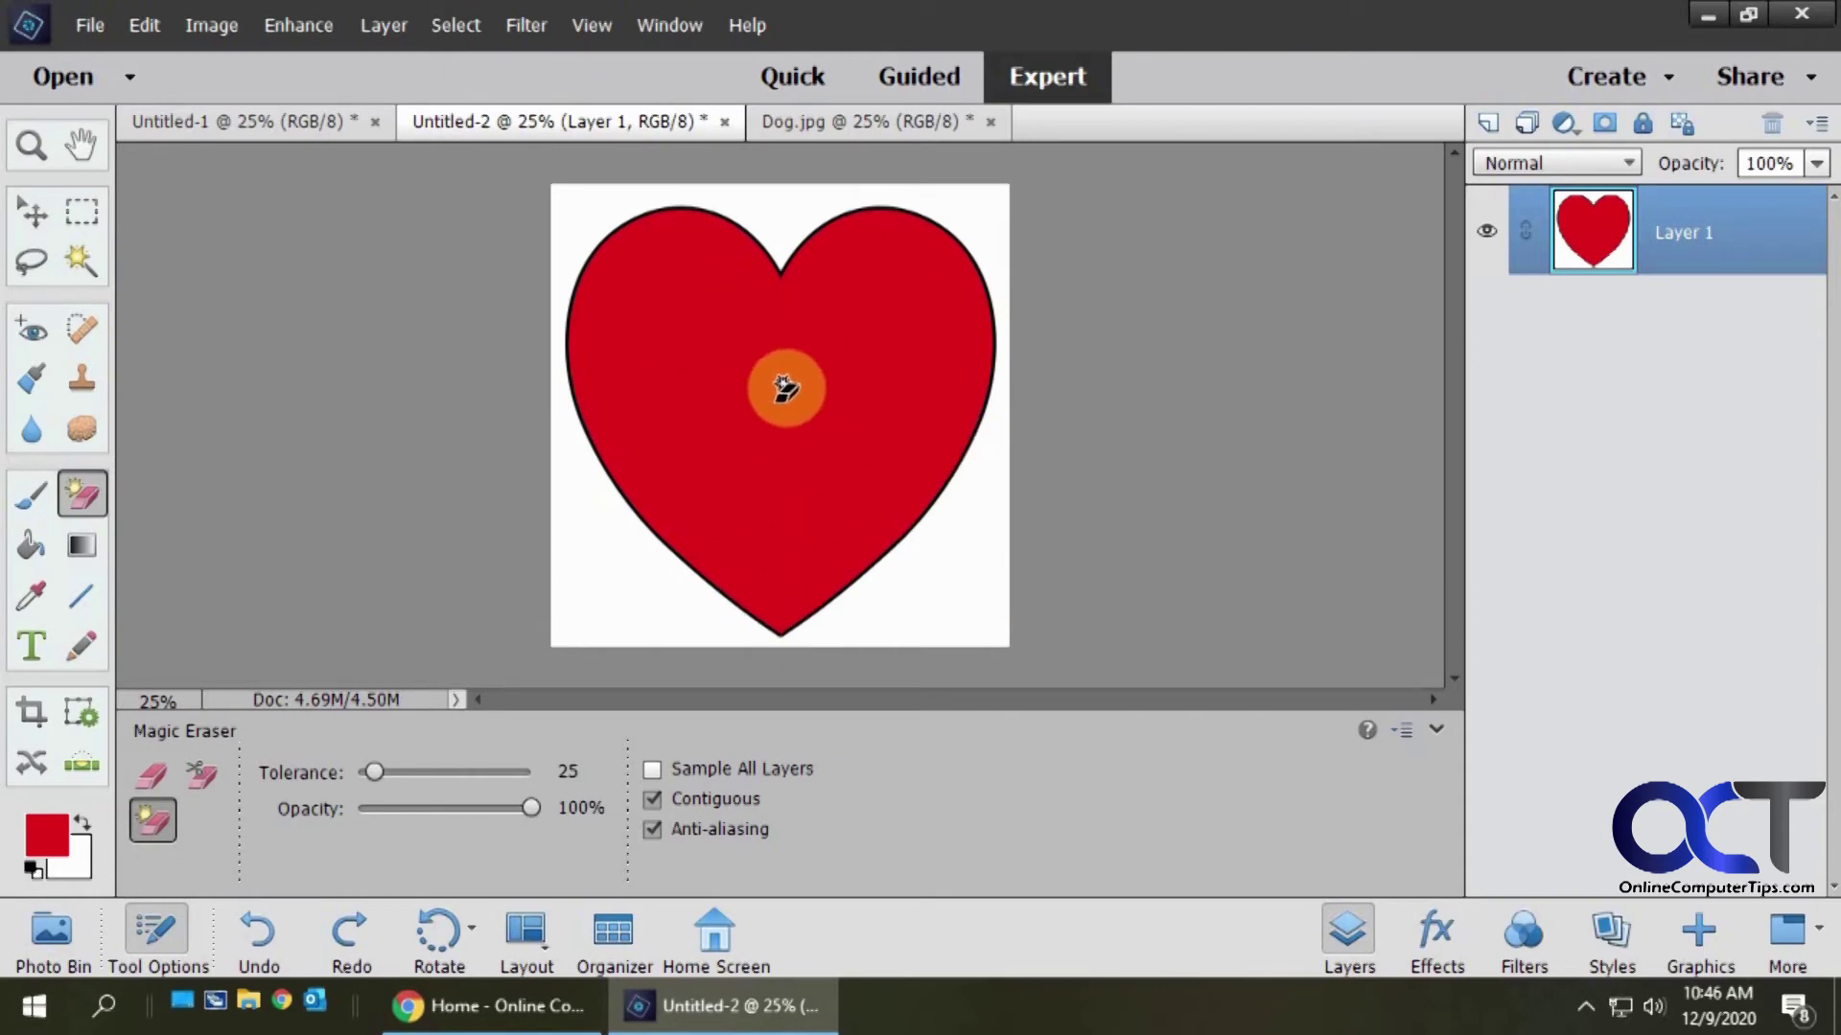
left_click_drag(785, 388, 780, 387)
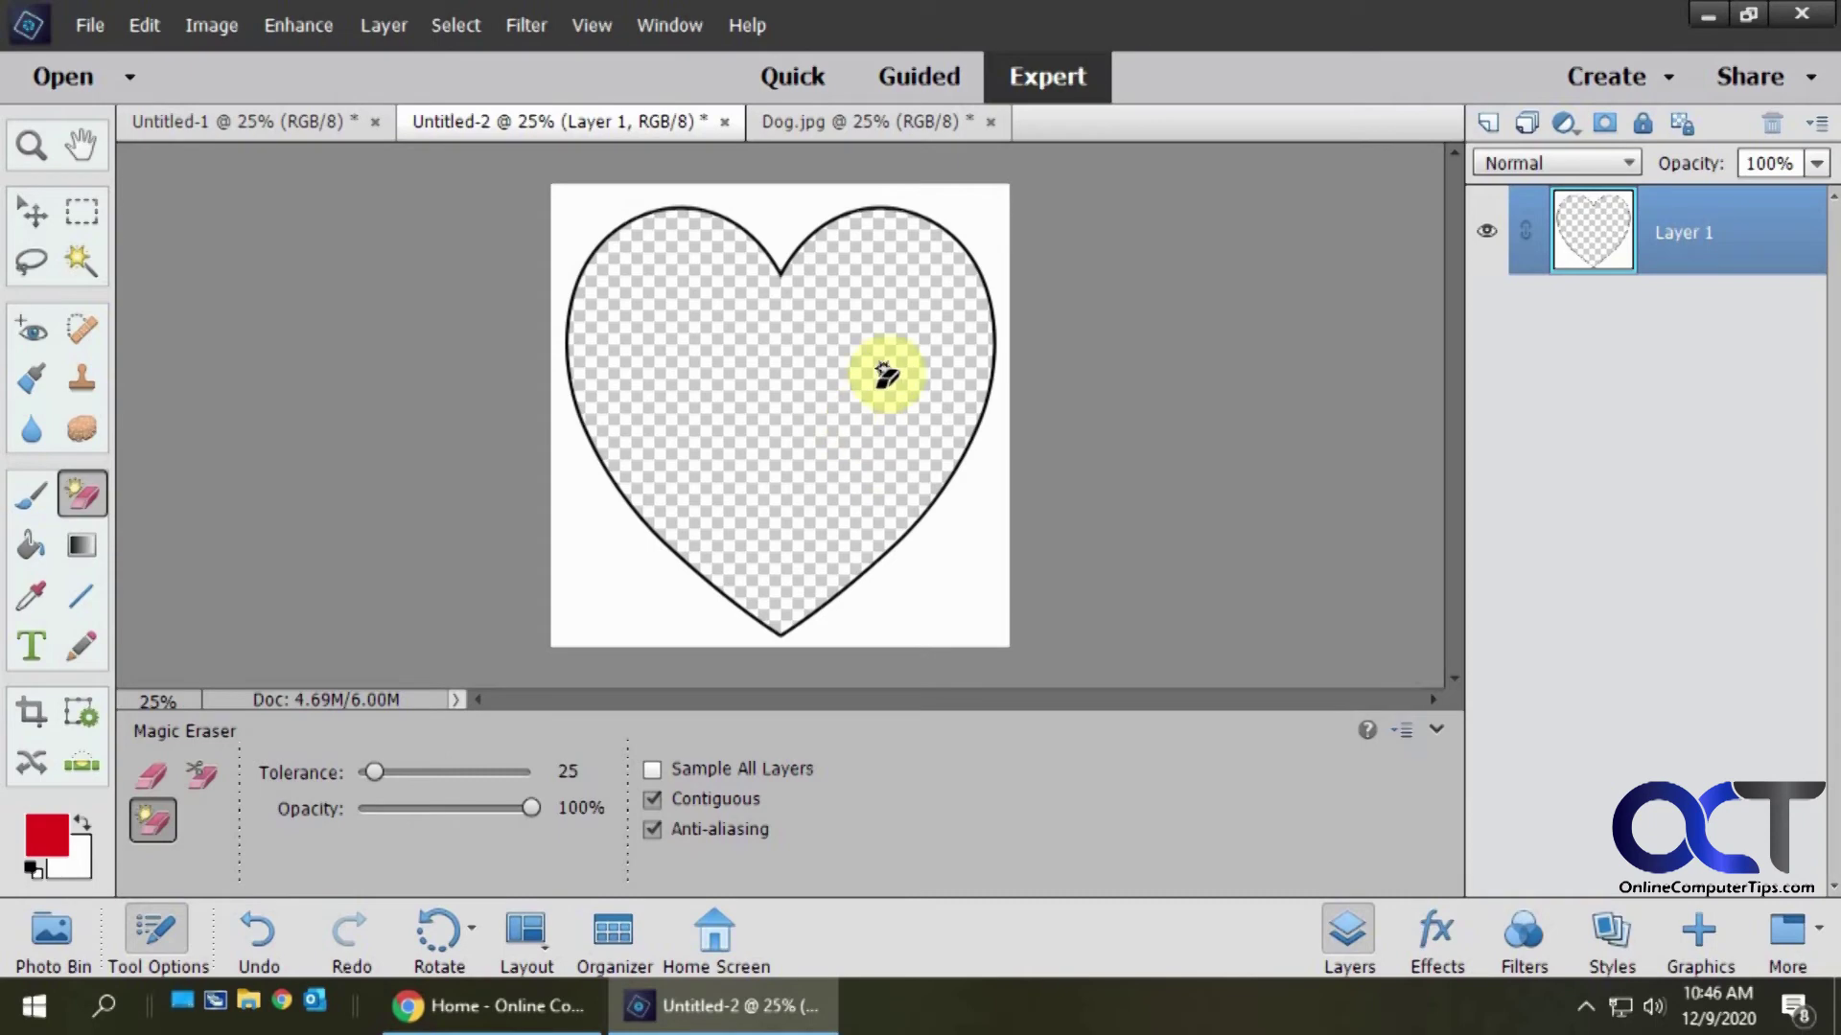
Step: Marquee-select a rectangle around the dog in Dog.jpg and copy it with Edit > Copy
left_click(860, 123)
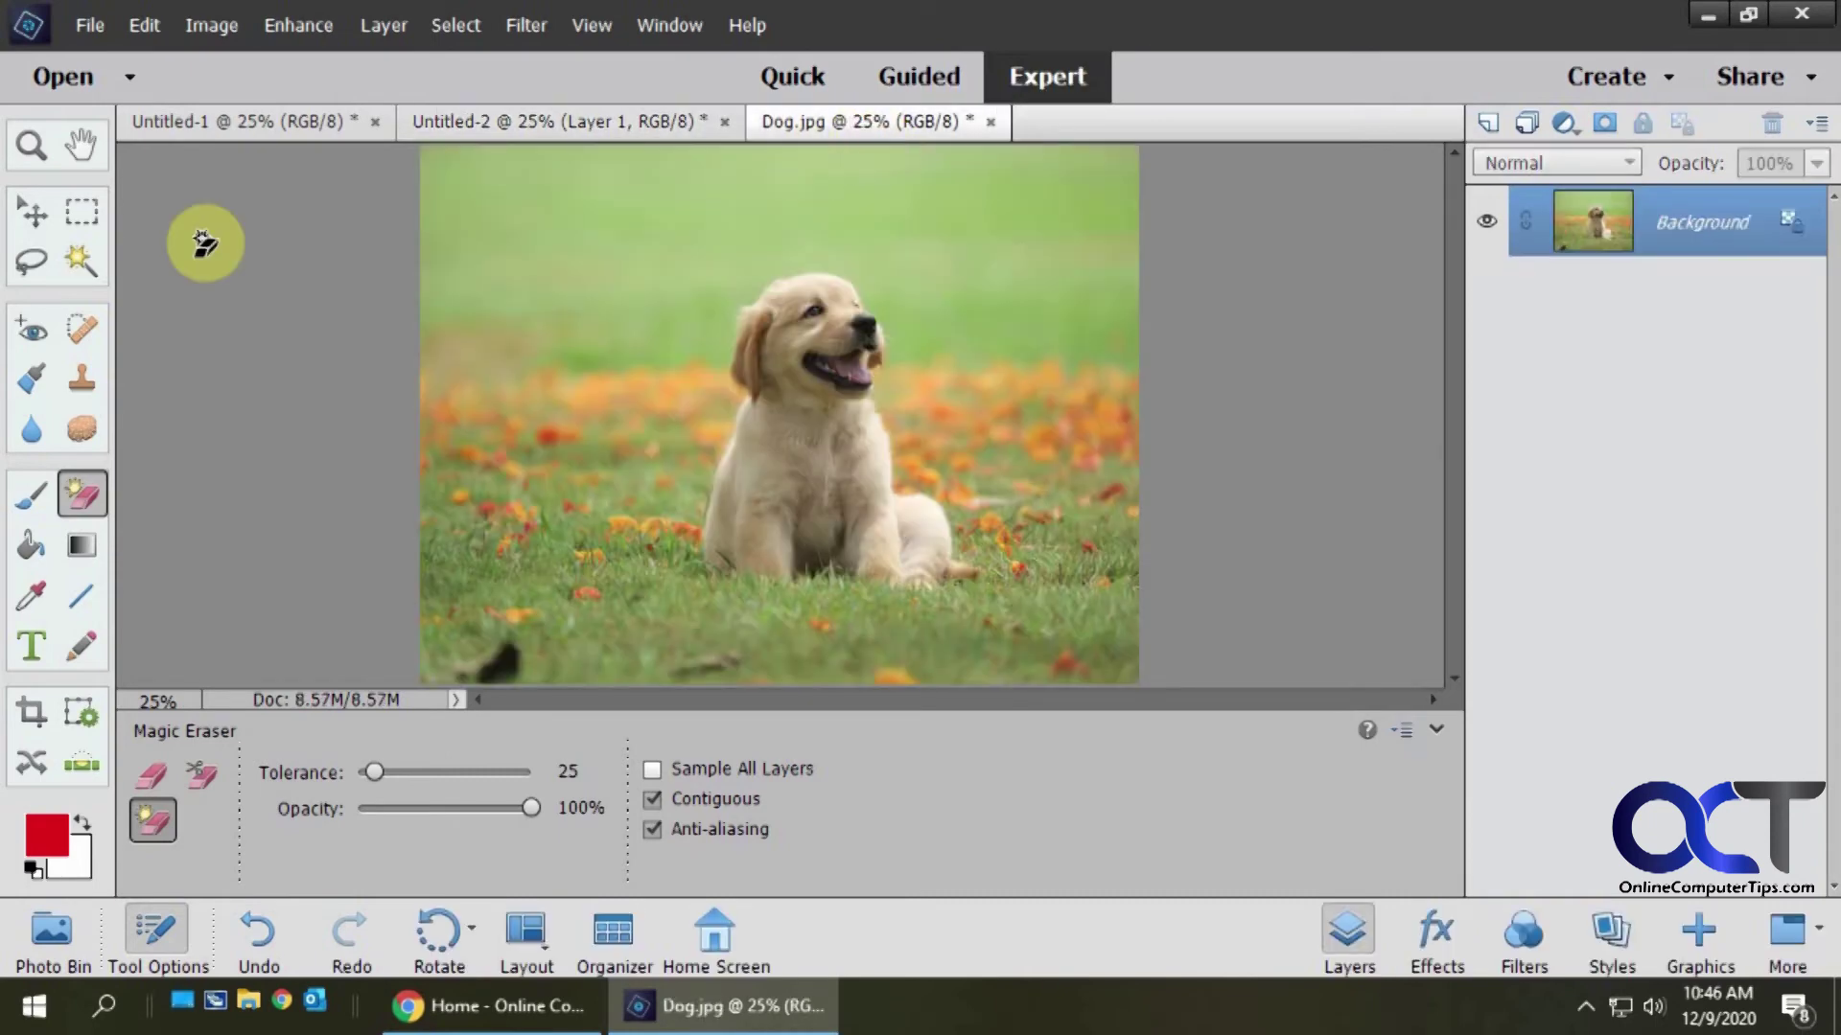
left_click(90, 215)
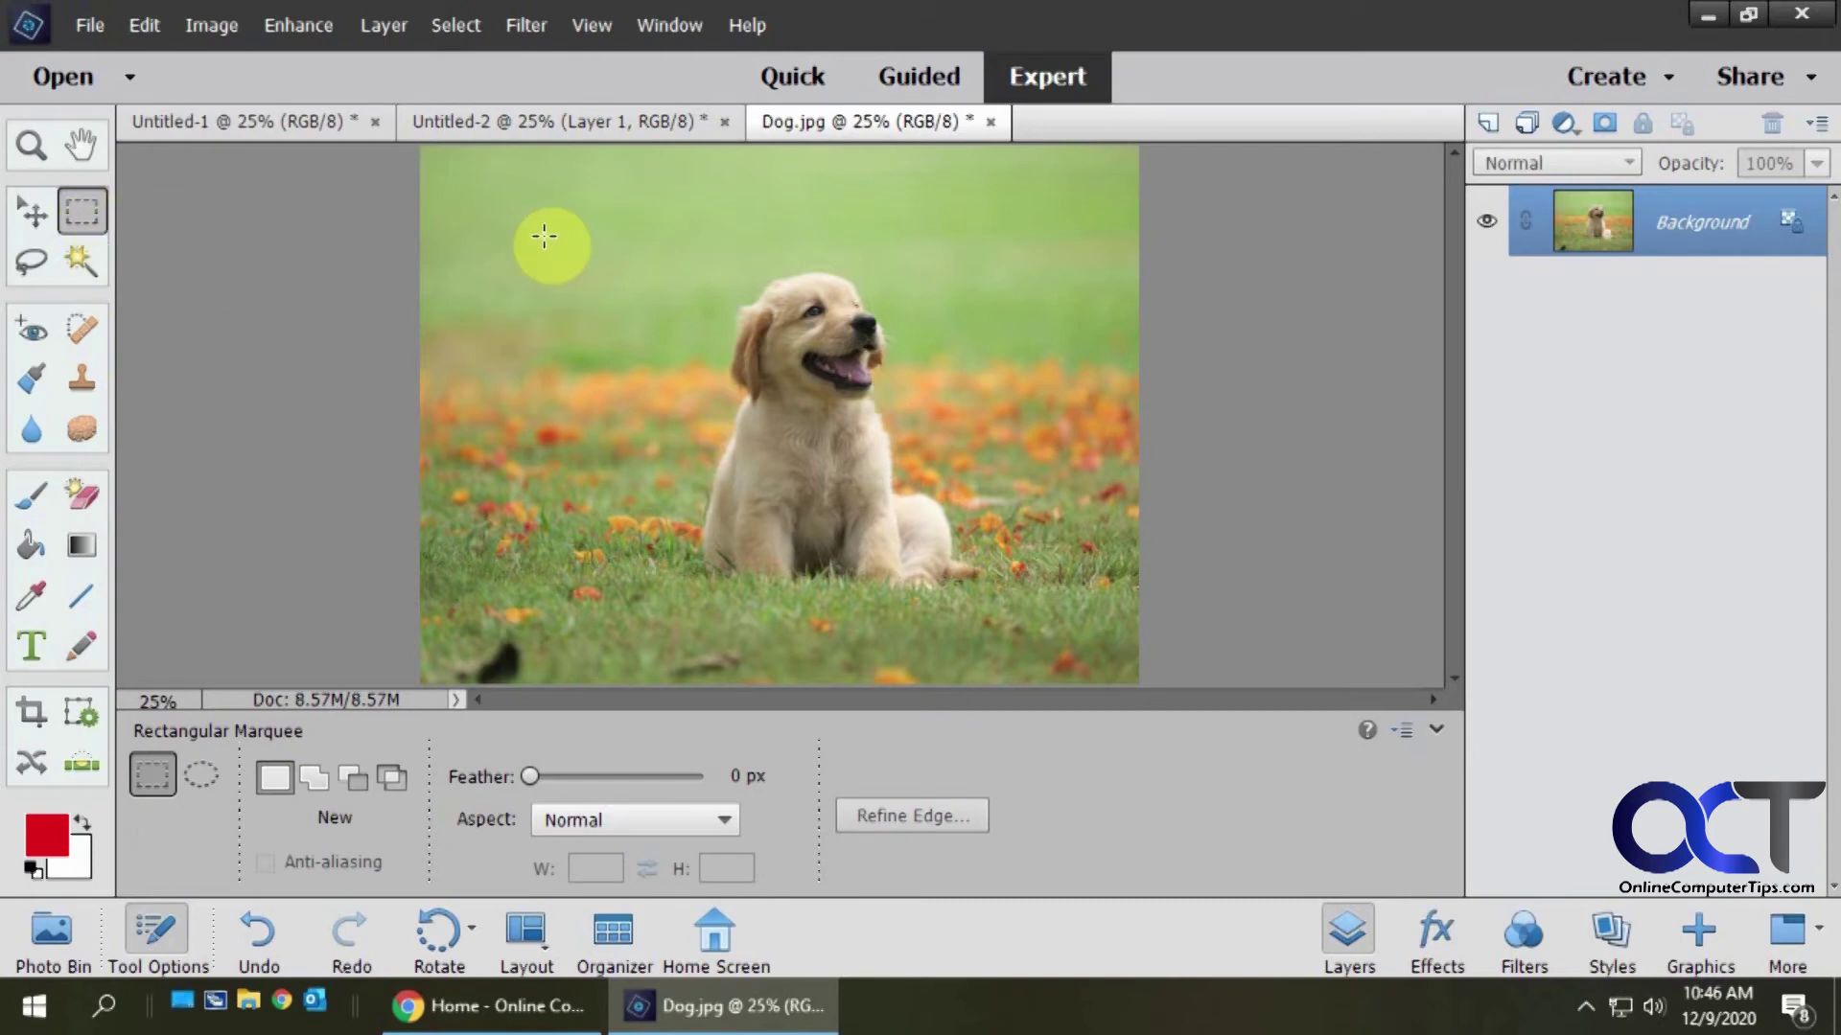
left_click_drag(479, 174, 1113, 654)
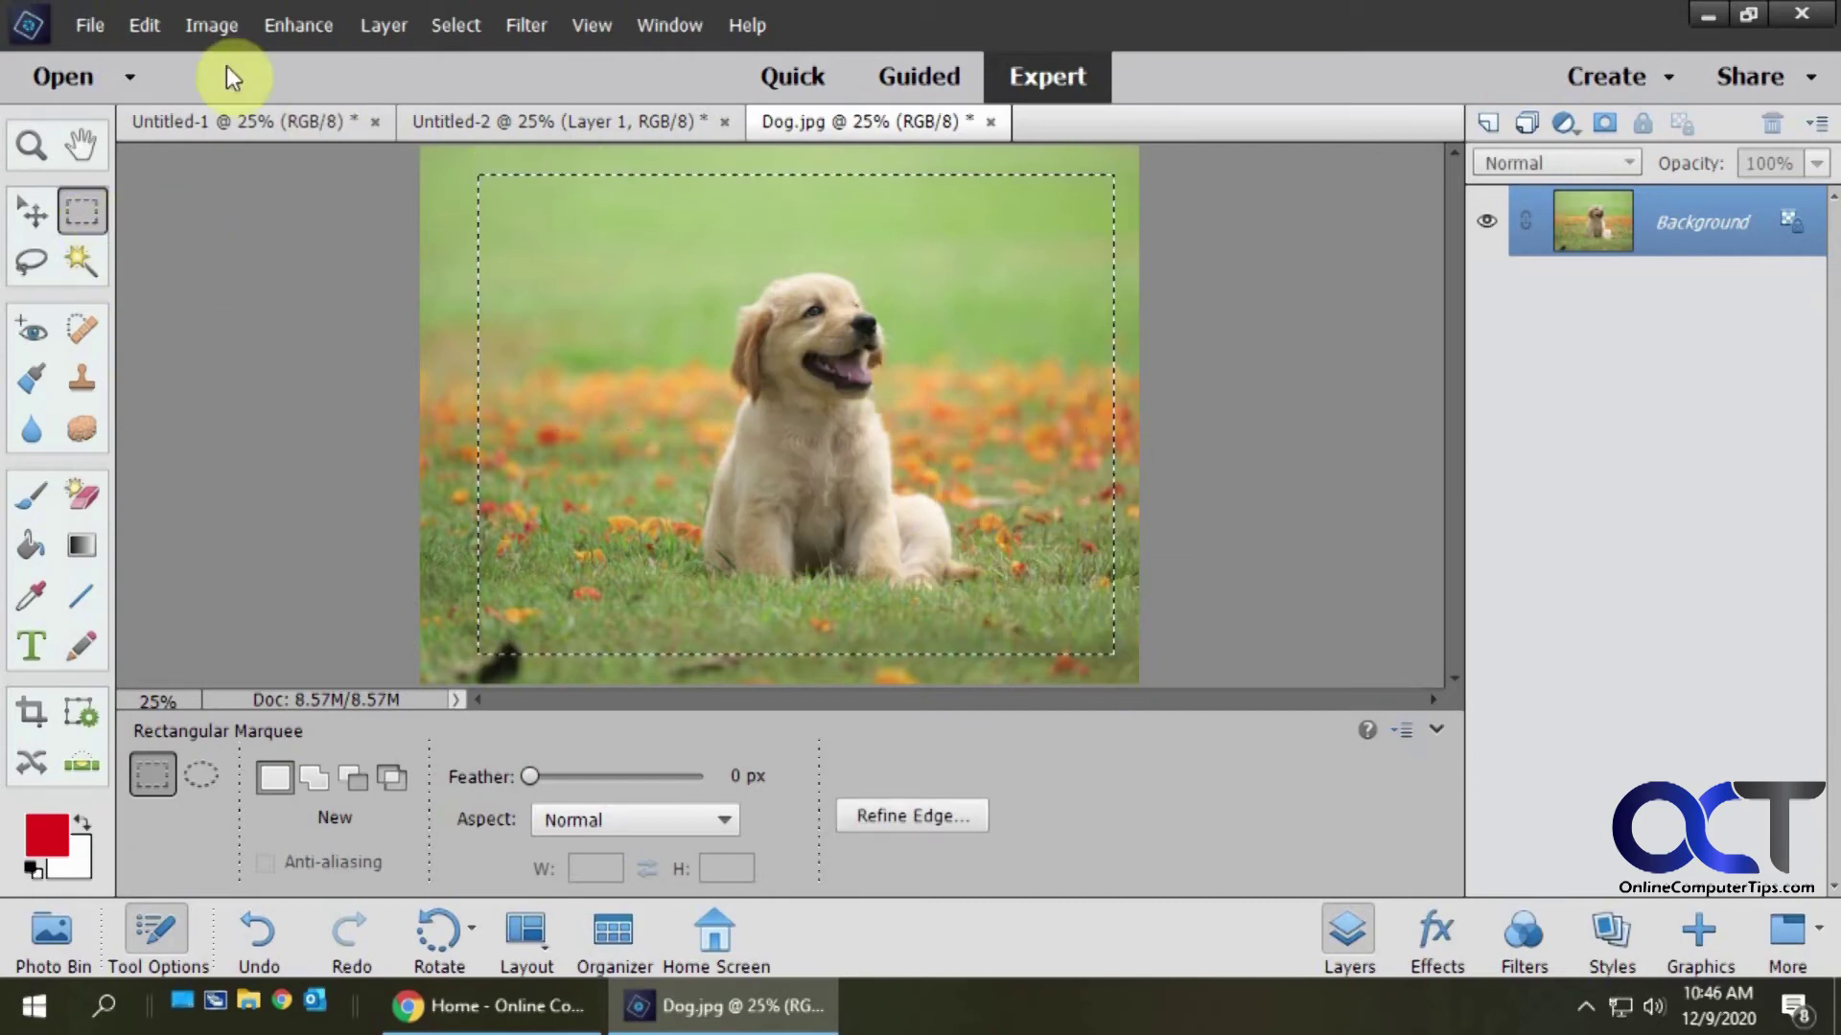
left_click(144, 25)
left_click(198, 179)
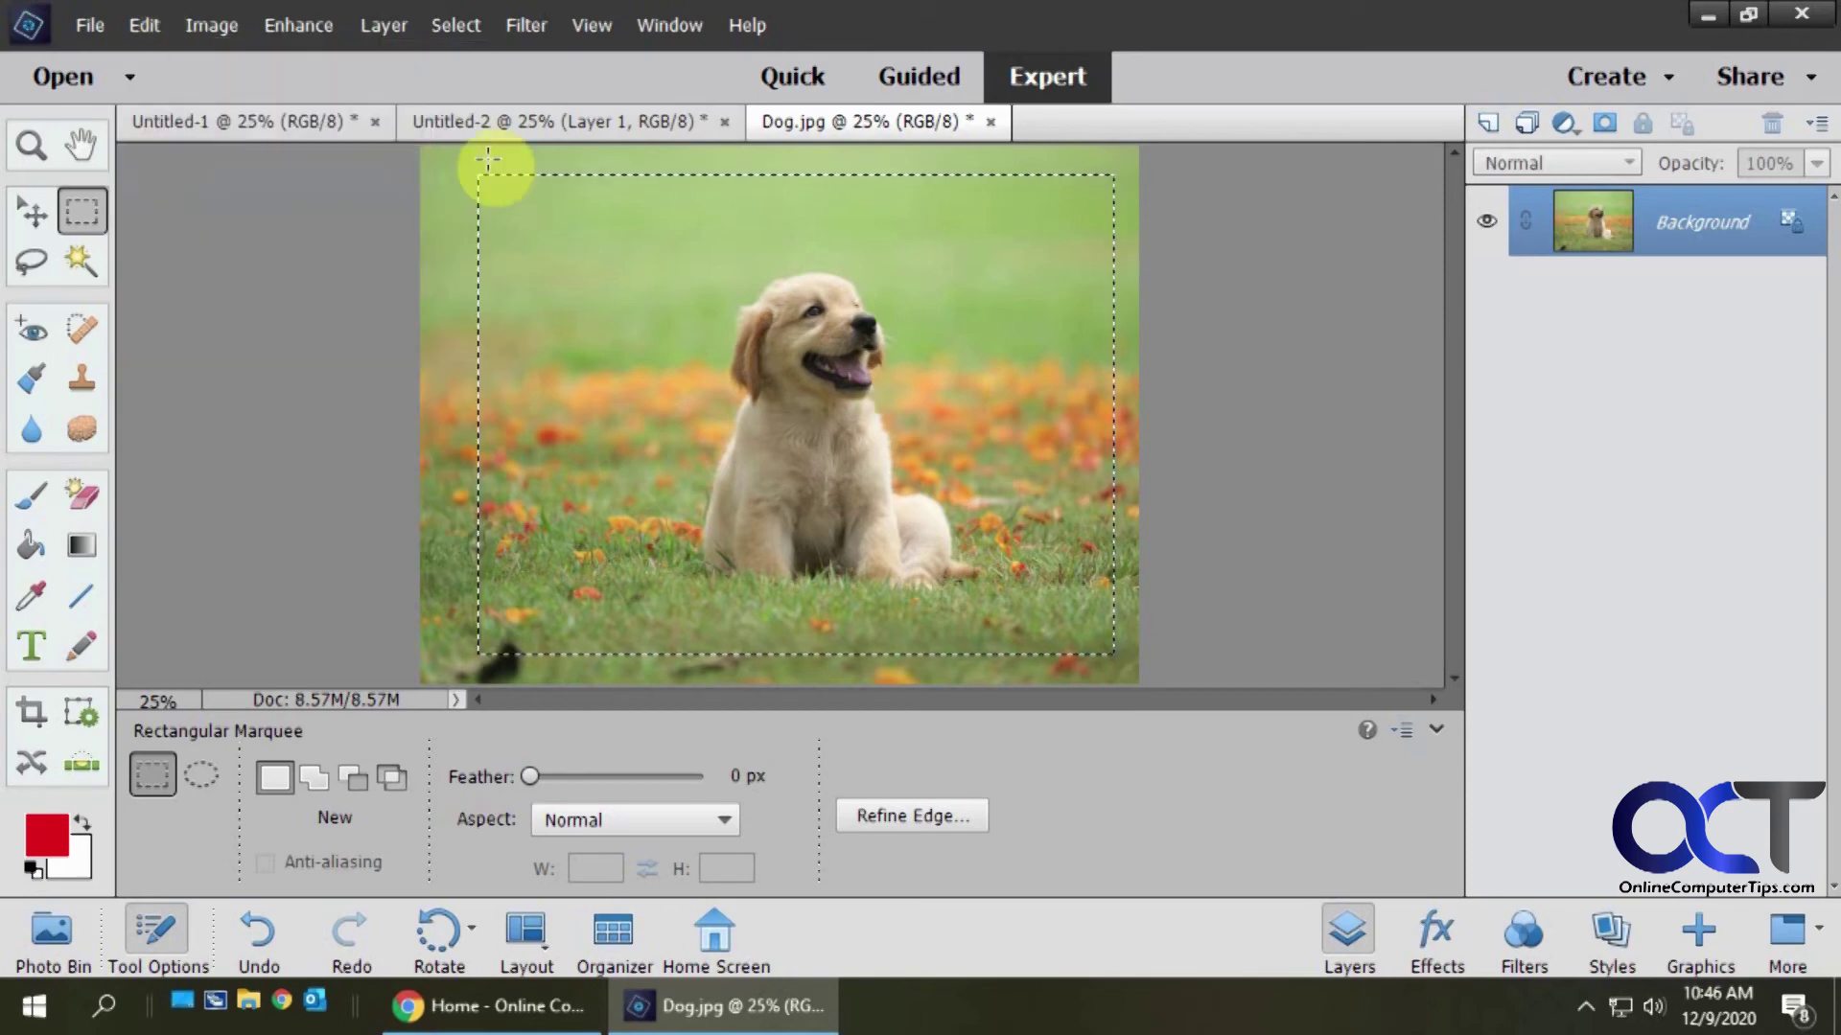
left_click(526, 121)
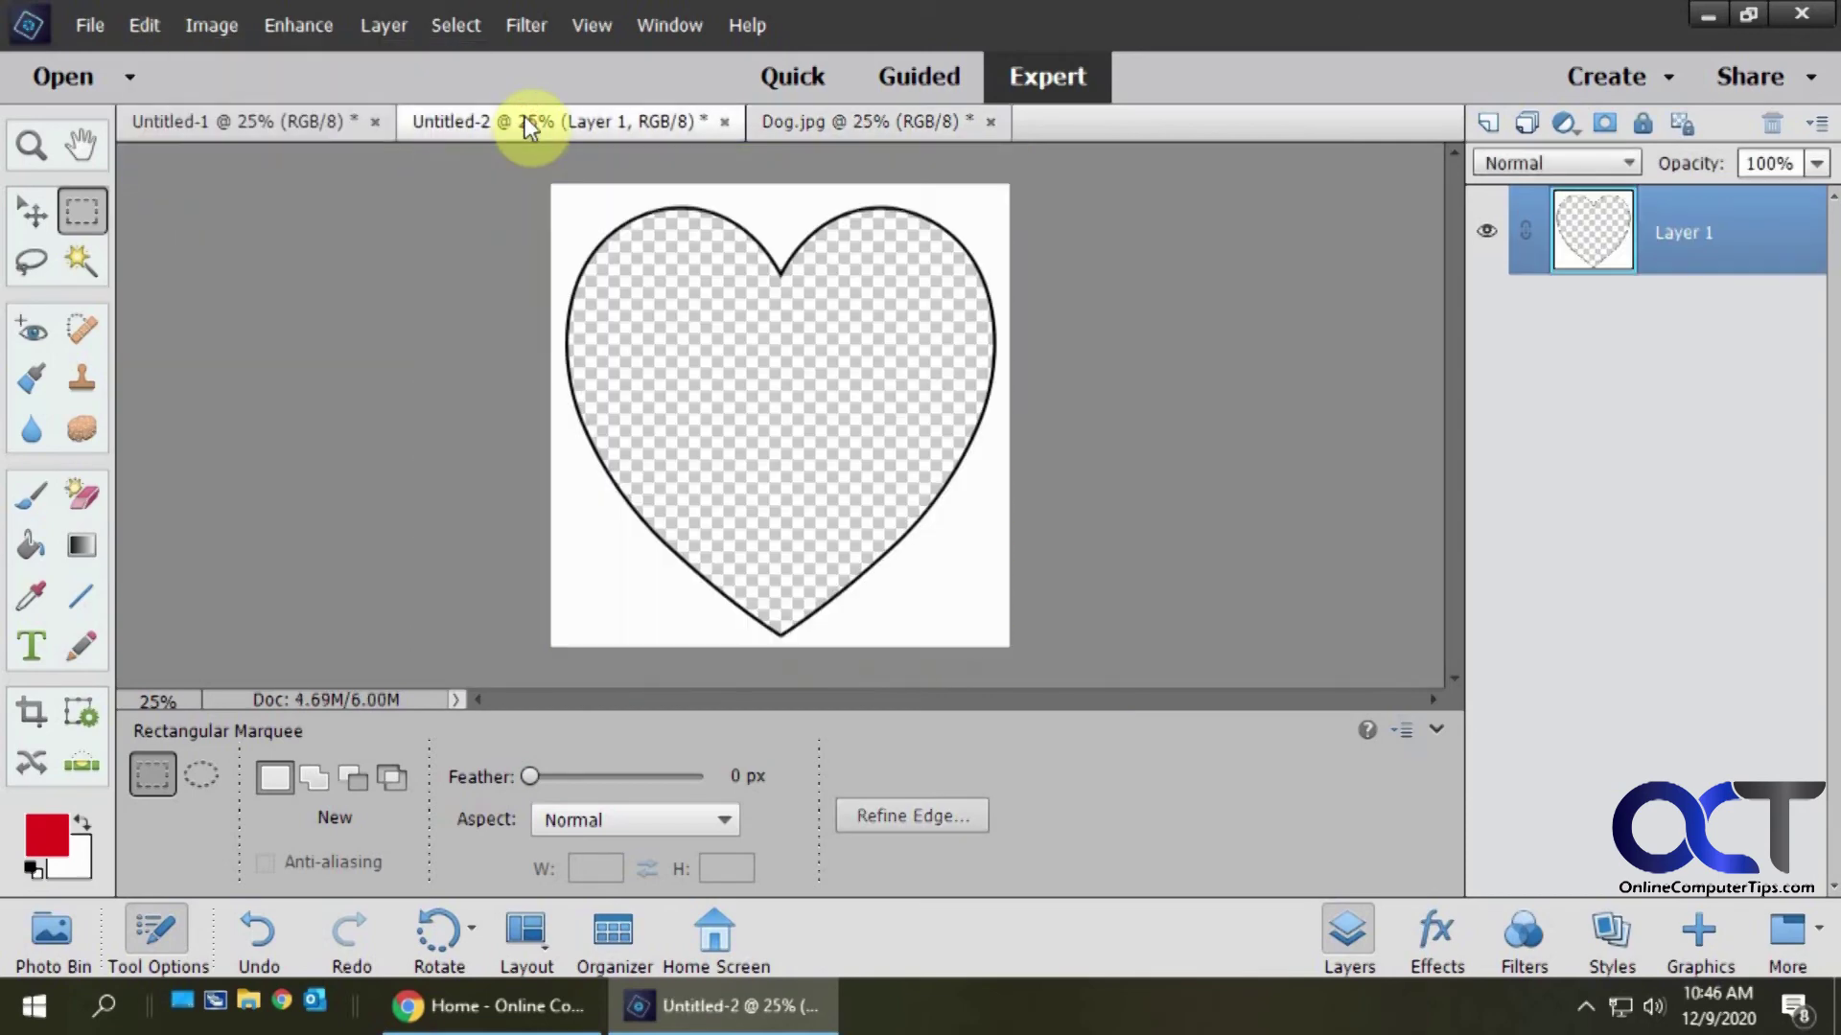
Step: Paste the dog photo as Layer 2, position and resize it over the heart, then drag it beneath the heart layer
left_click(31, 211)
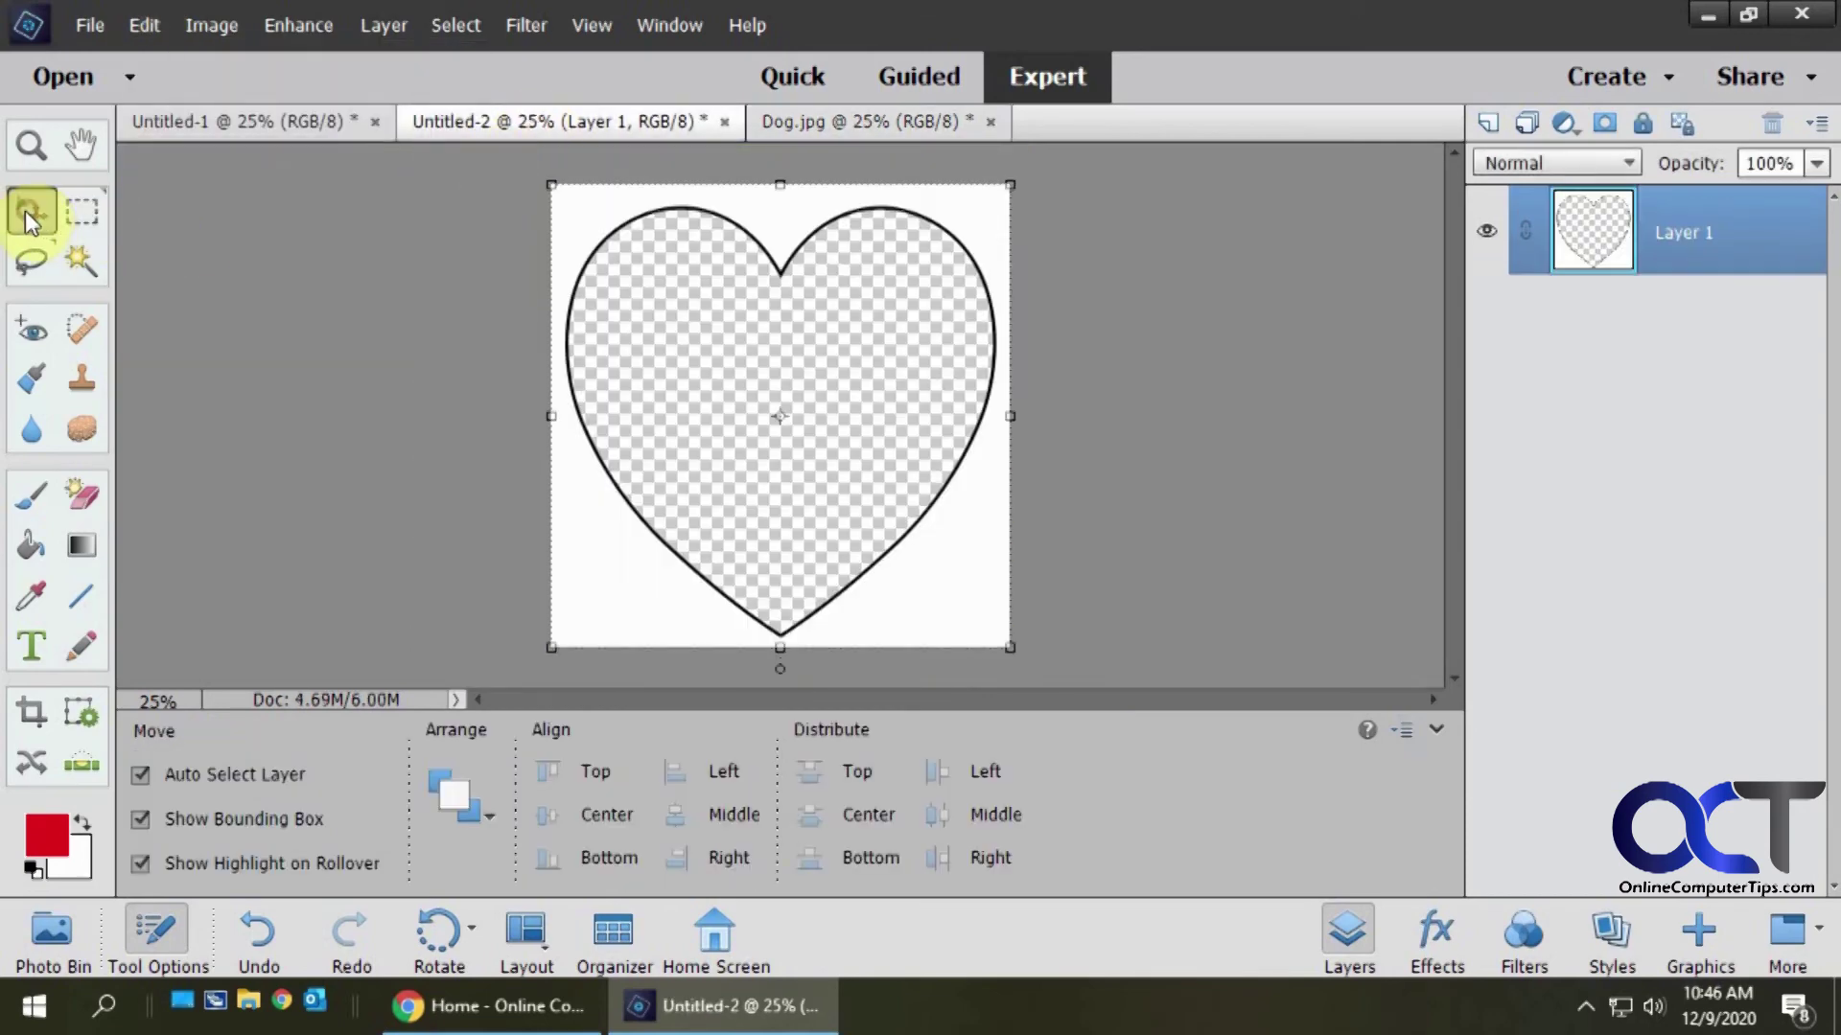
left_click(144, 24)
left_click(213, 234)
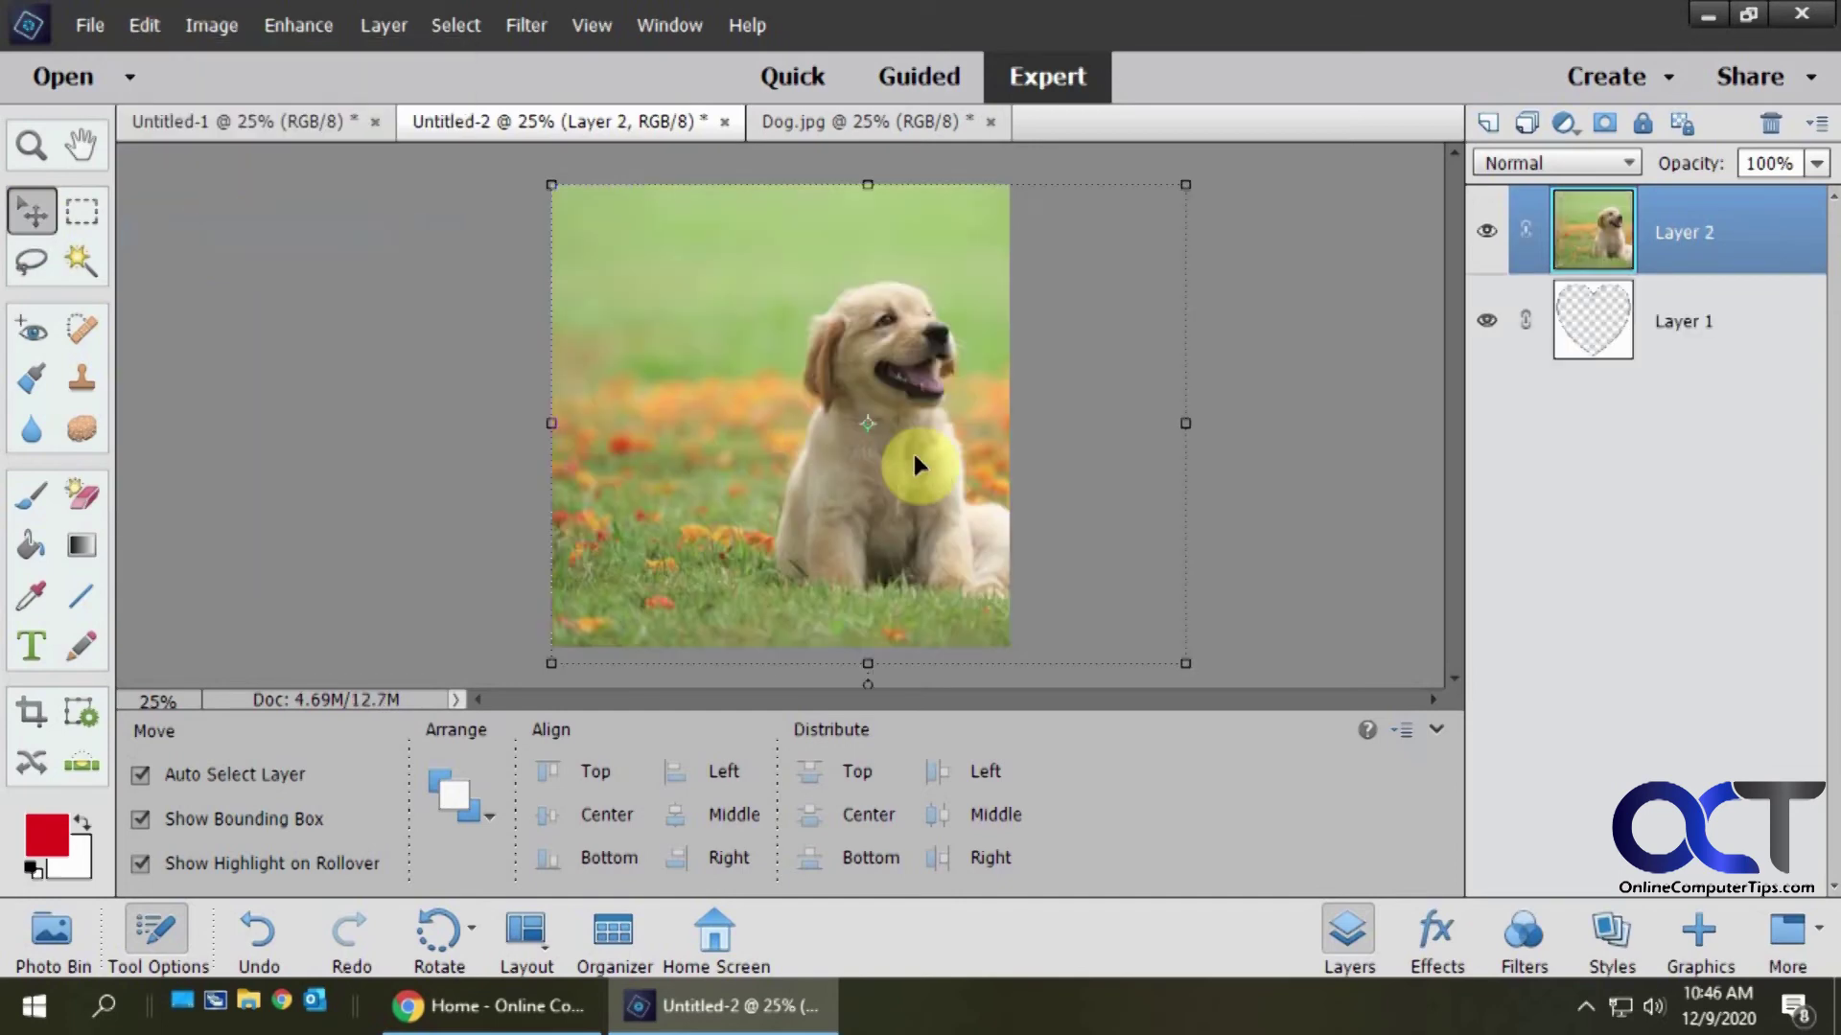
left_click_drag(803, 477, 694, 460)
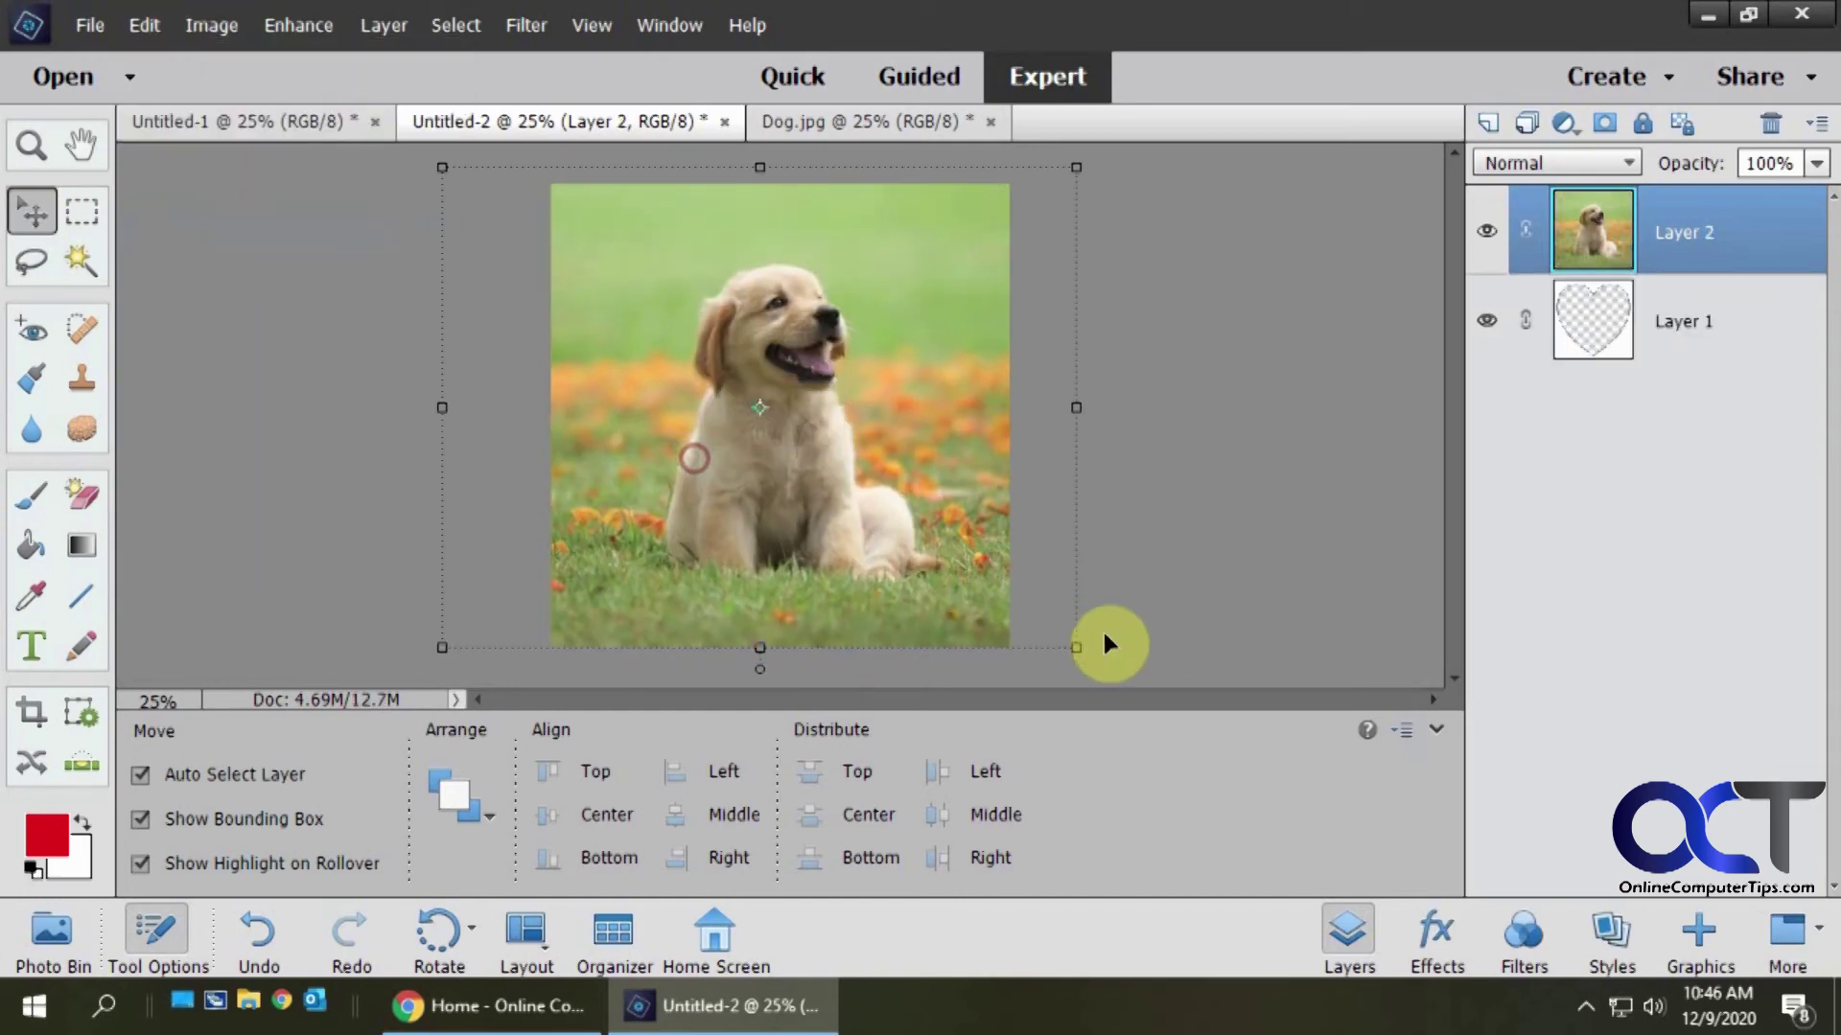
mouse_move(1077, 648)
left_mouse_down()
mouse_move(1035, 629)
mouse_move(1062, 653)
left_mouse_up()
left_click_drag(830, 458, 836, 472)
left_click(968, 667)
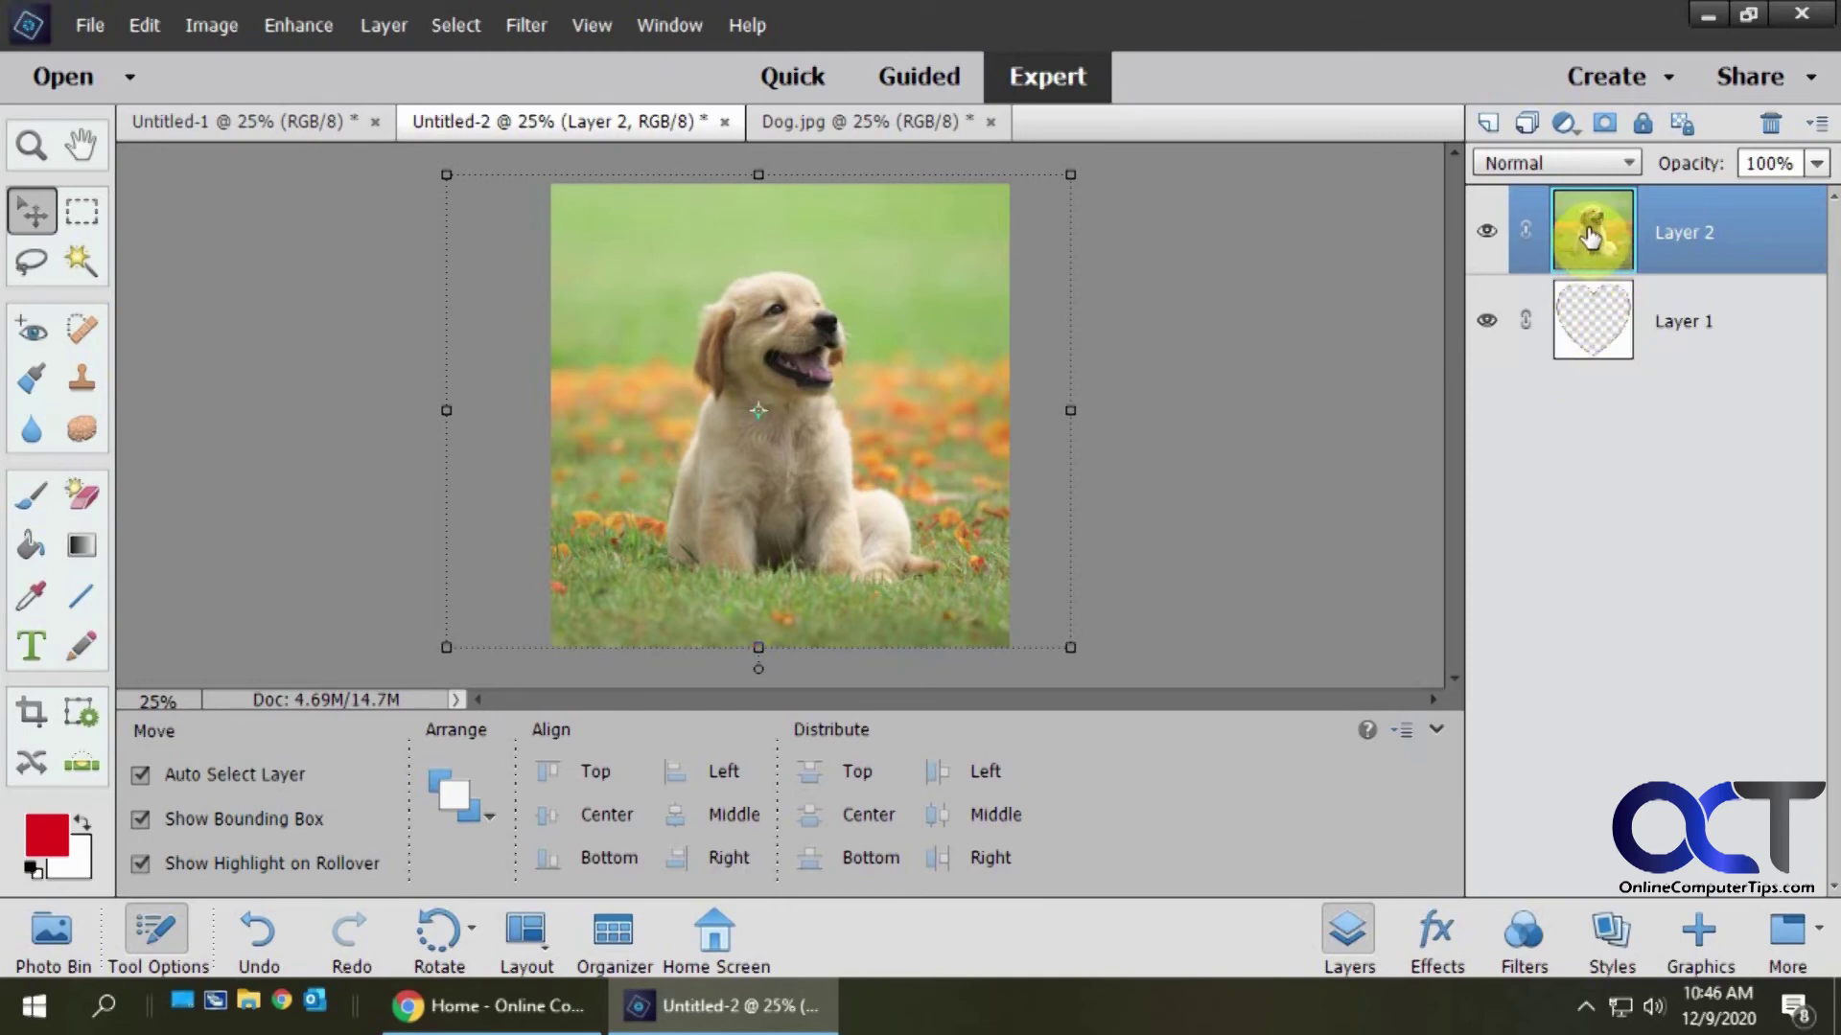
left_click_drag(1589, 237, 1594, 382)
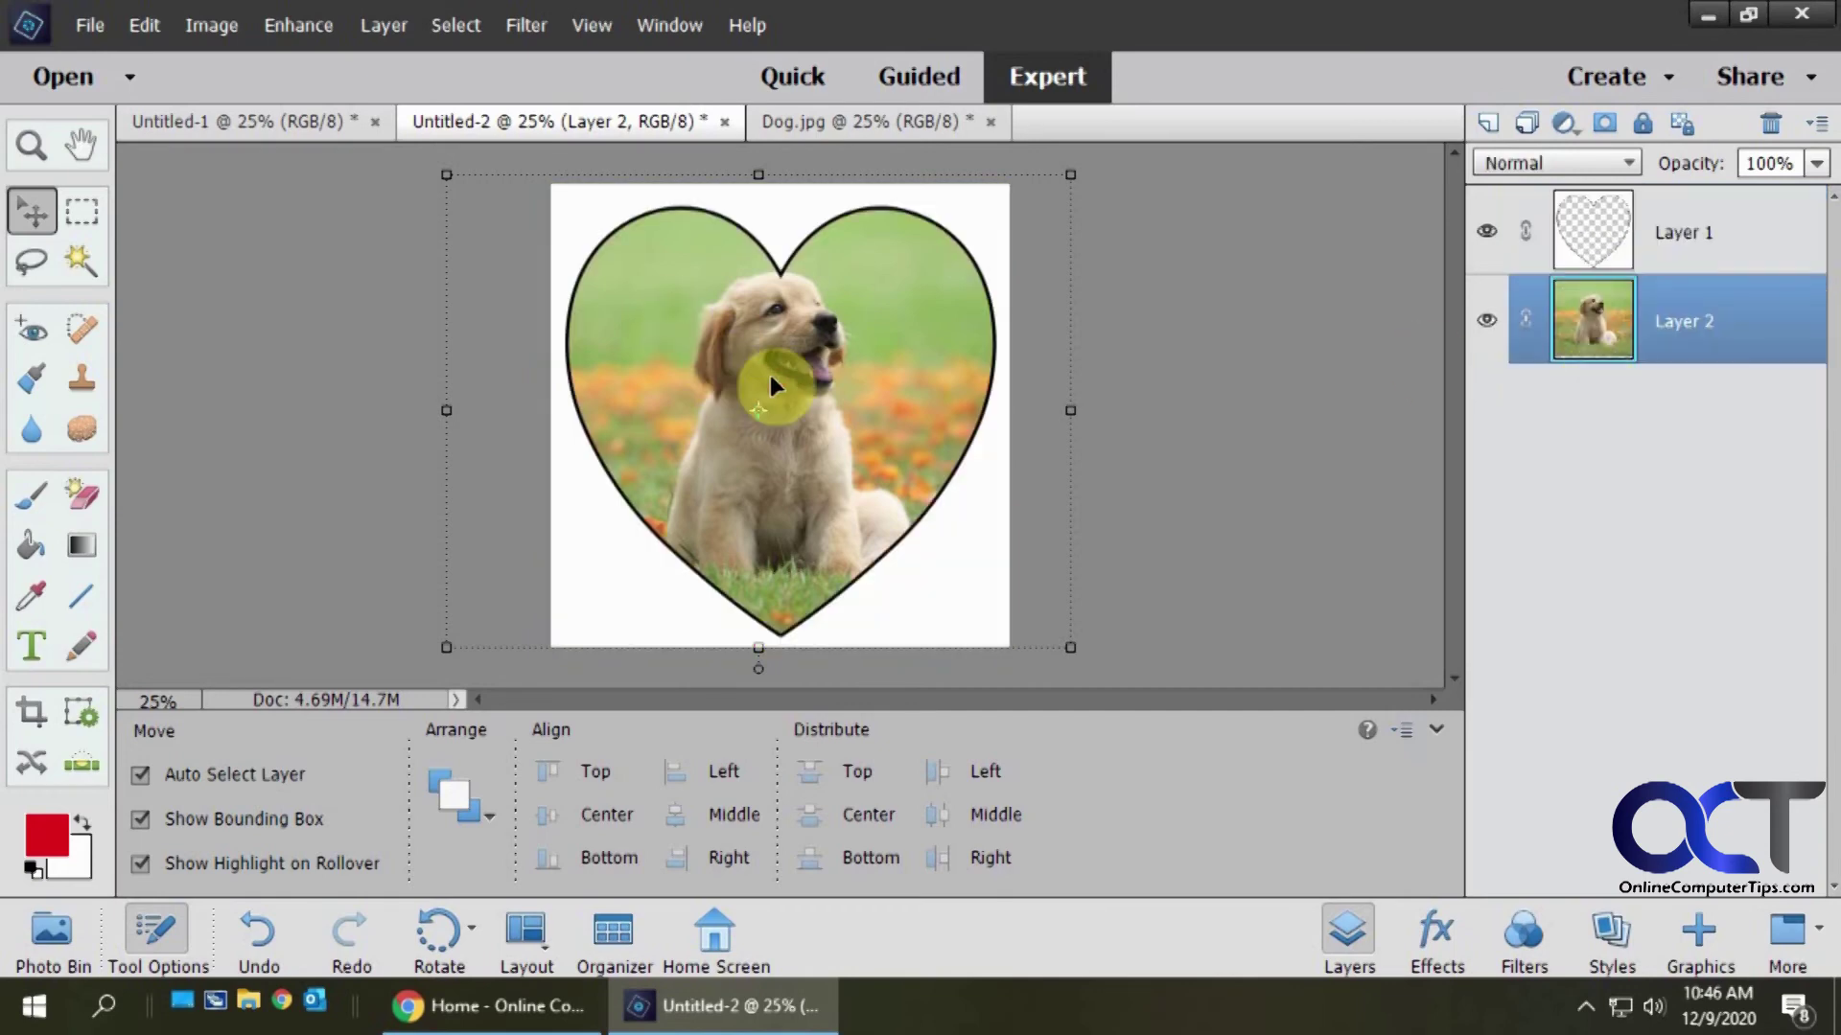
Step: Shrink the dog layer to 93.21%, reposition it inside the outlined heart, and commit
left_click_drag(1071, 647, 1011, 619)
left_click_drag(882, 529, 808, 511)
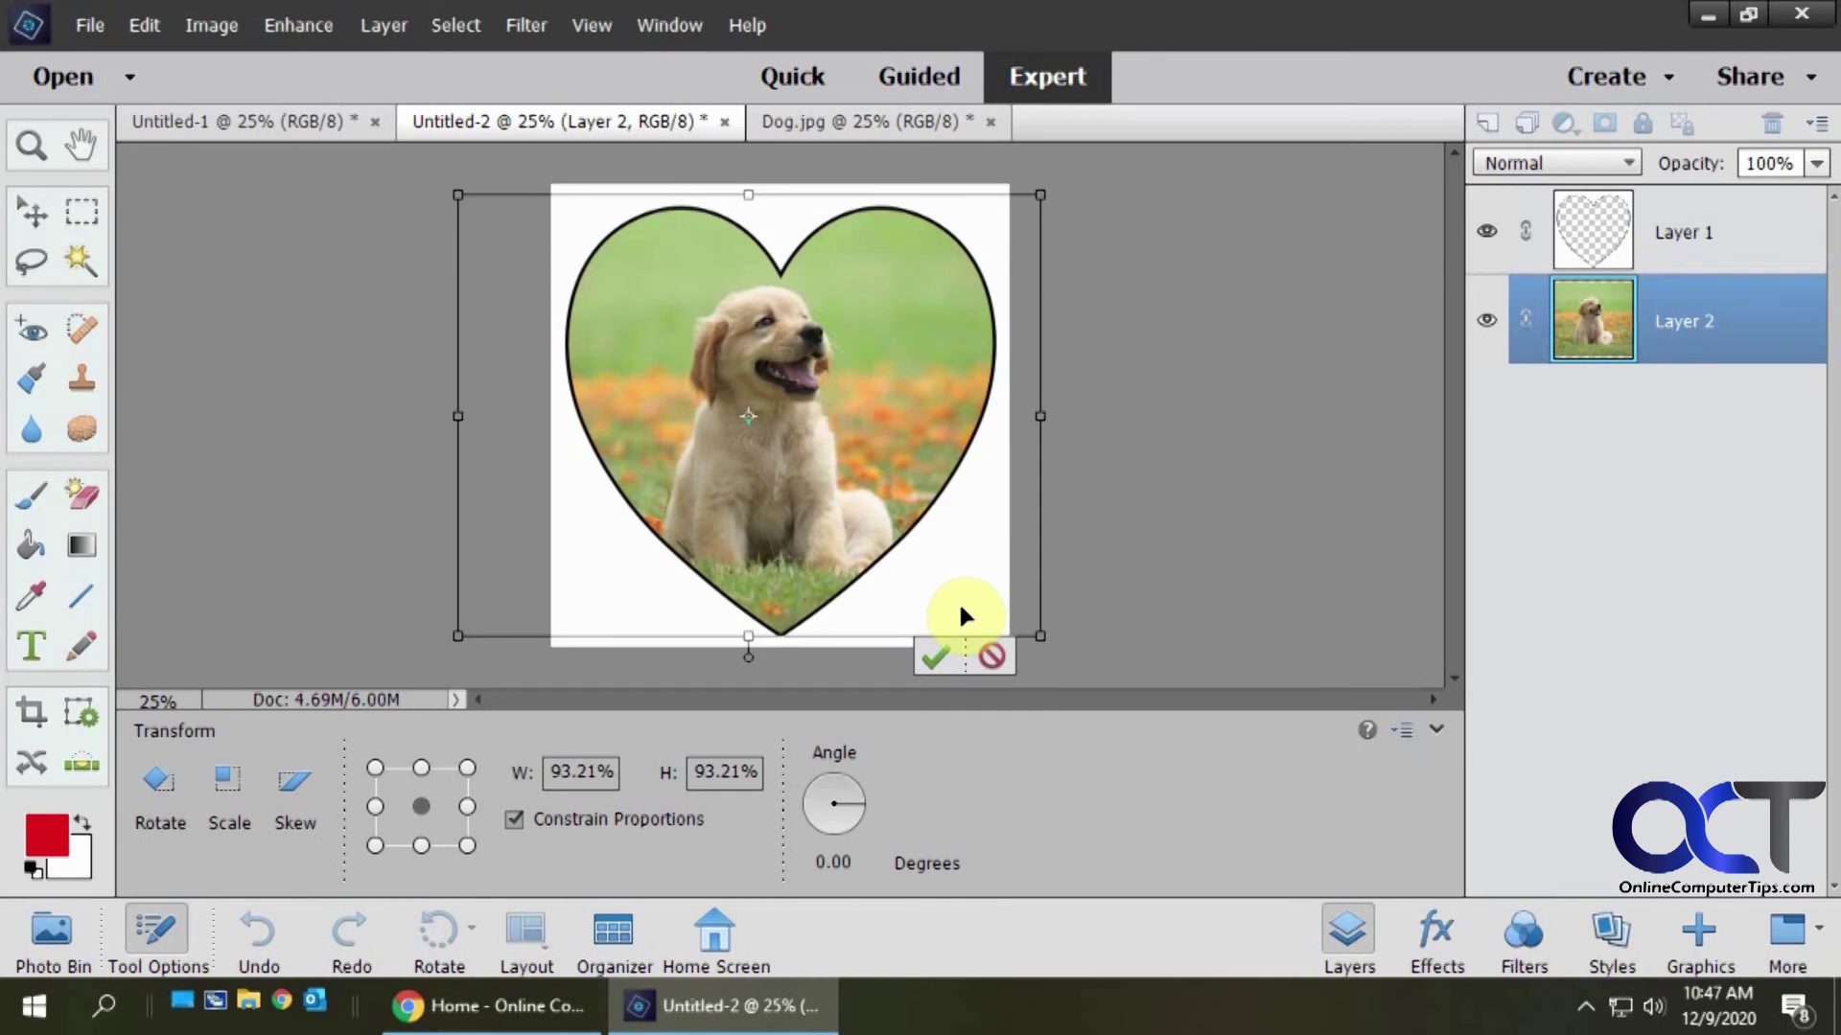
left_click(937, 659)
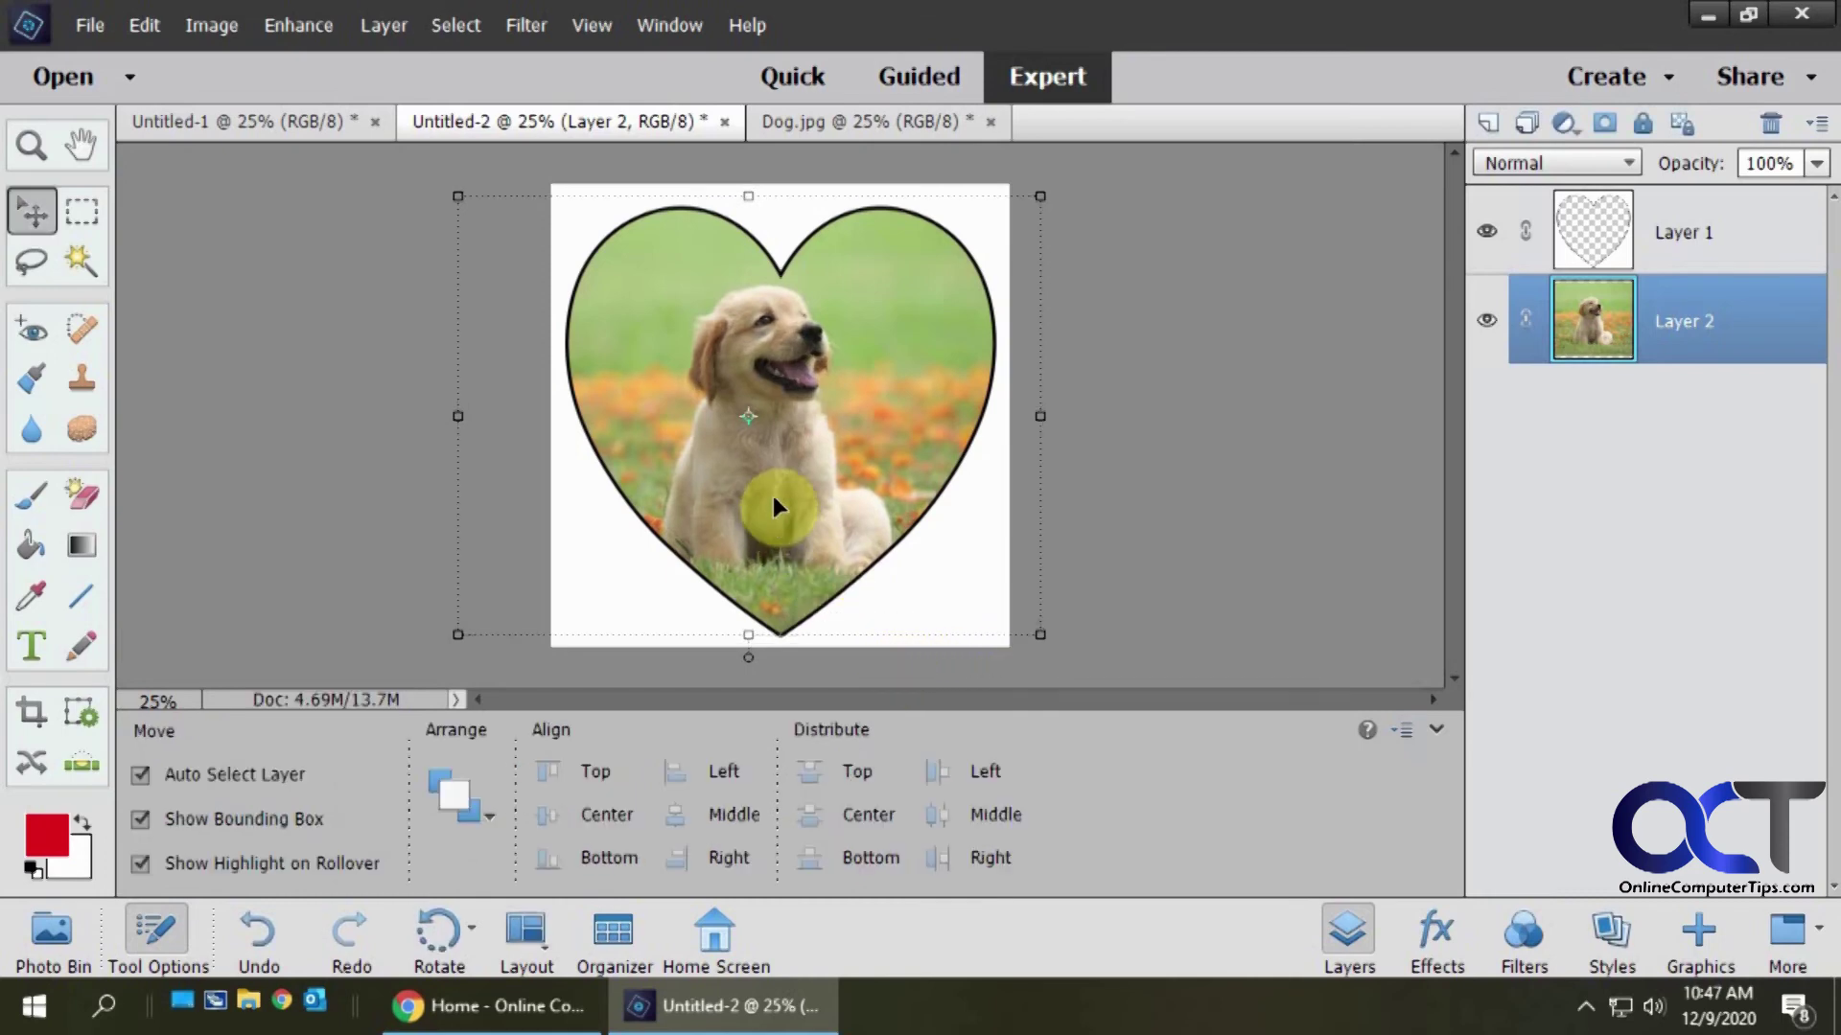
left_click(1169, 456)
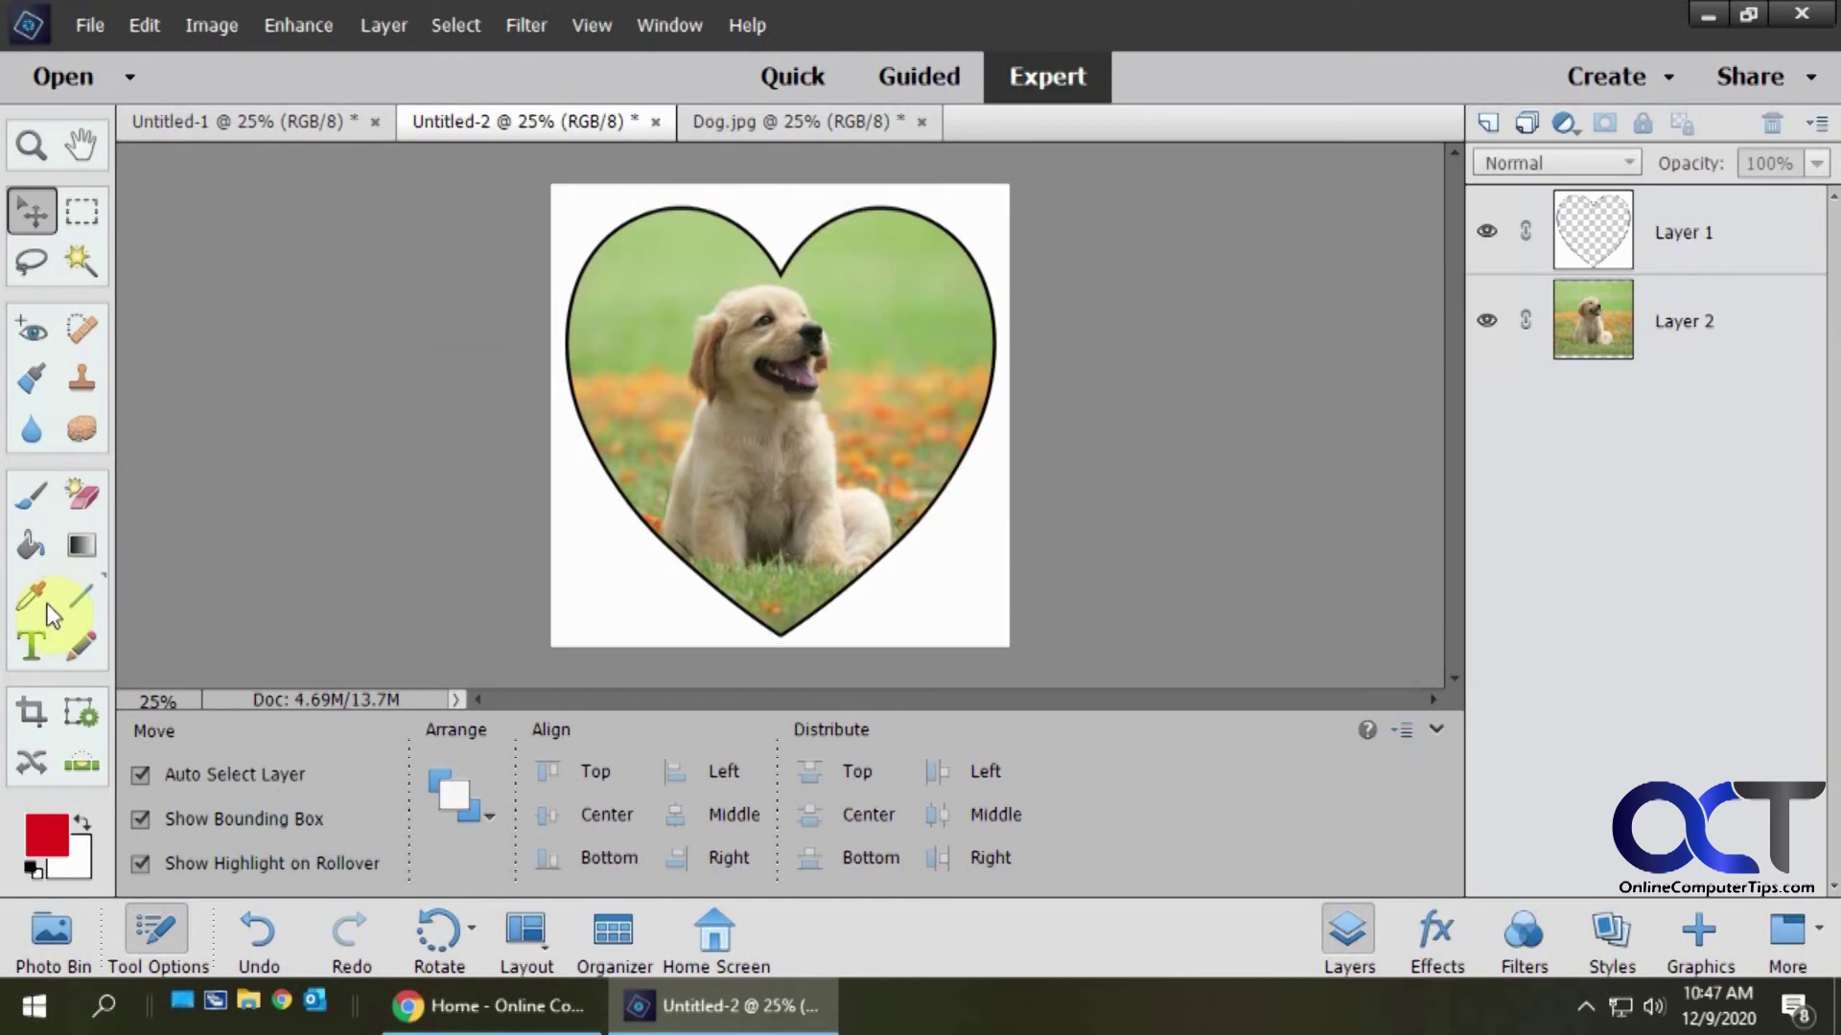
left_click(31, 544)
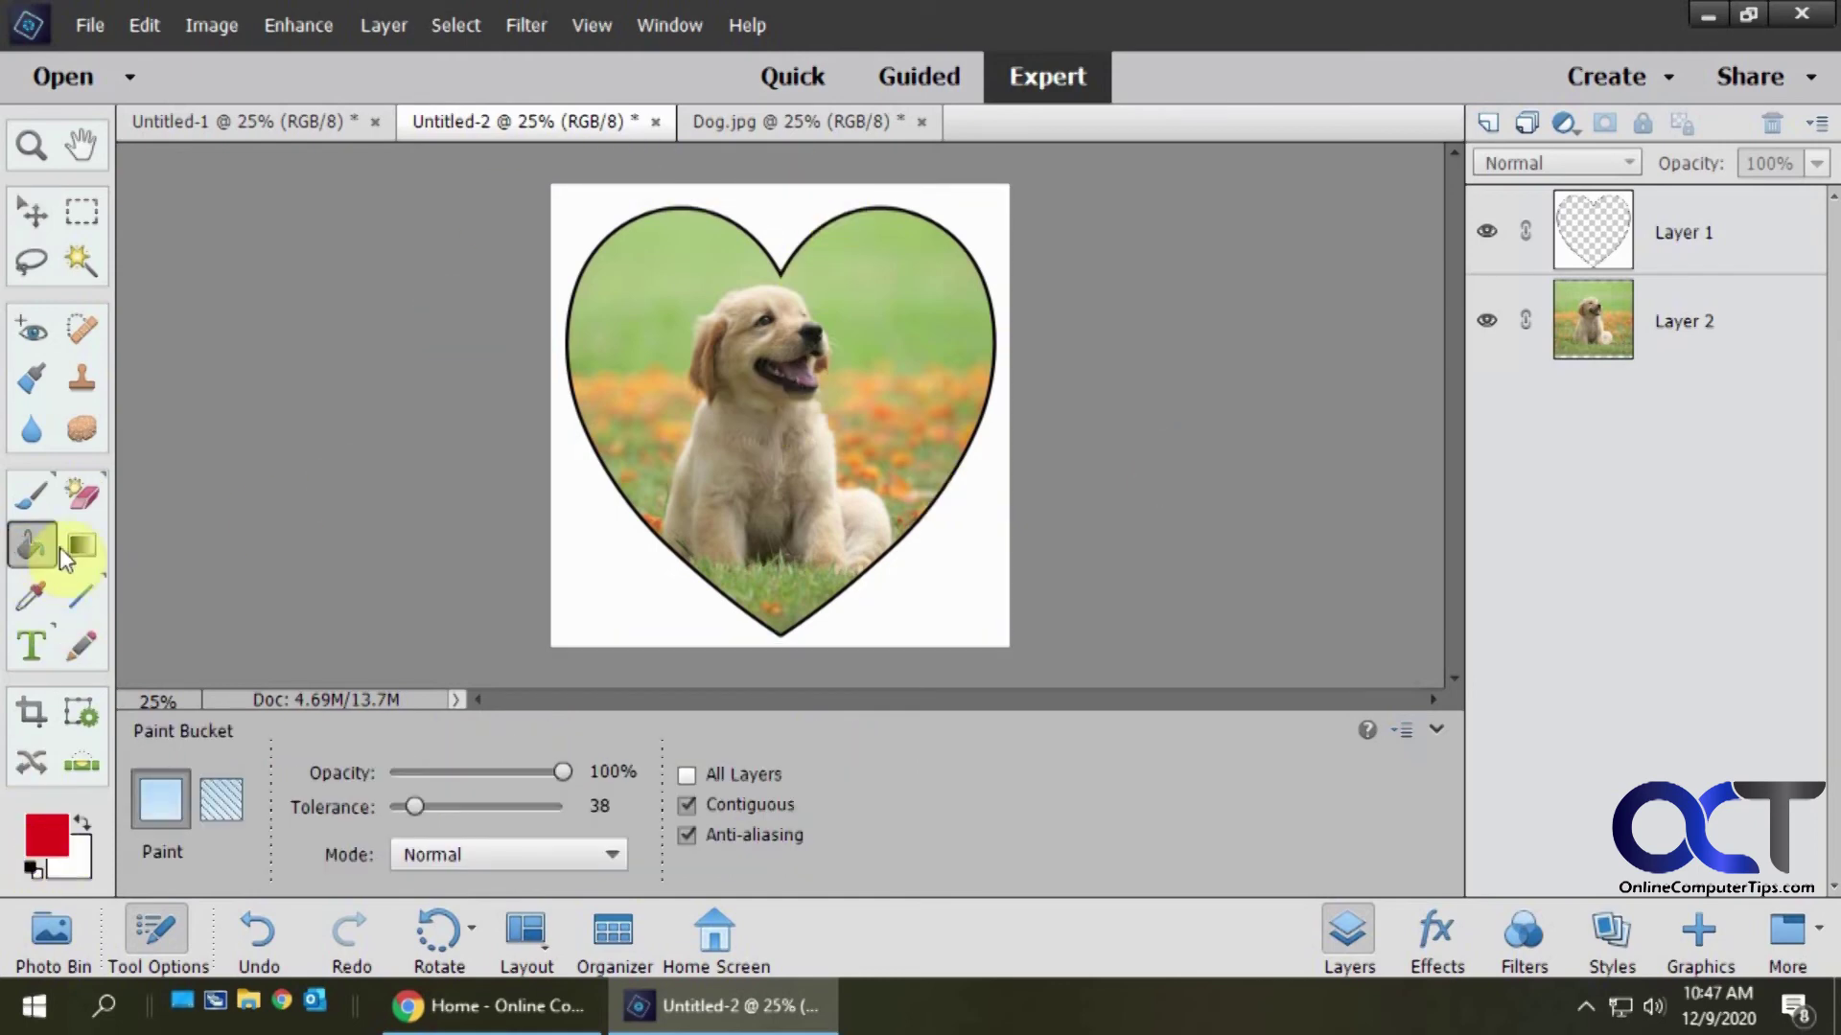
left_click(1589, 318)
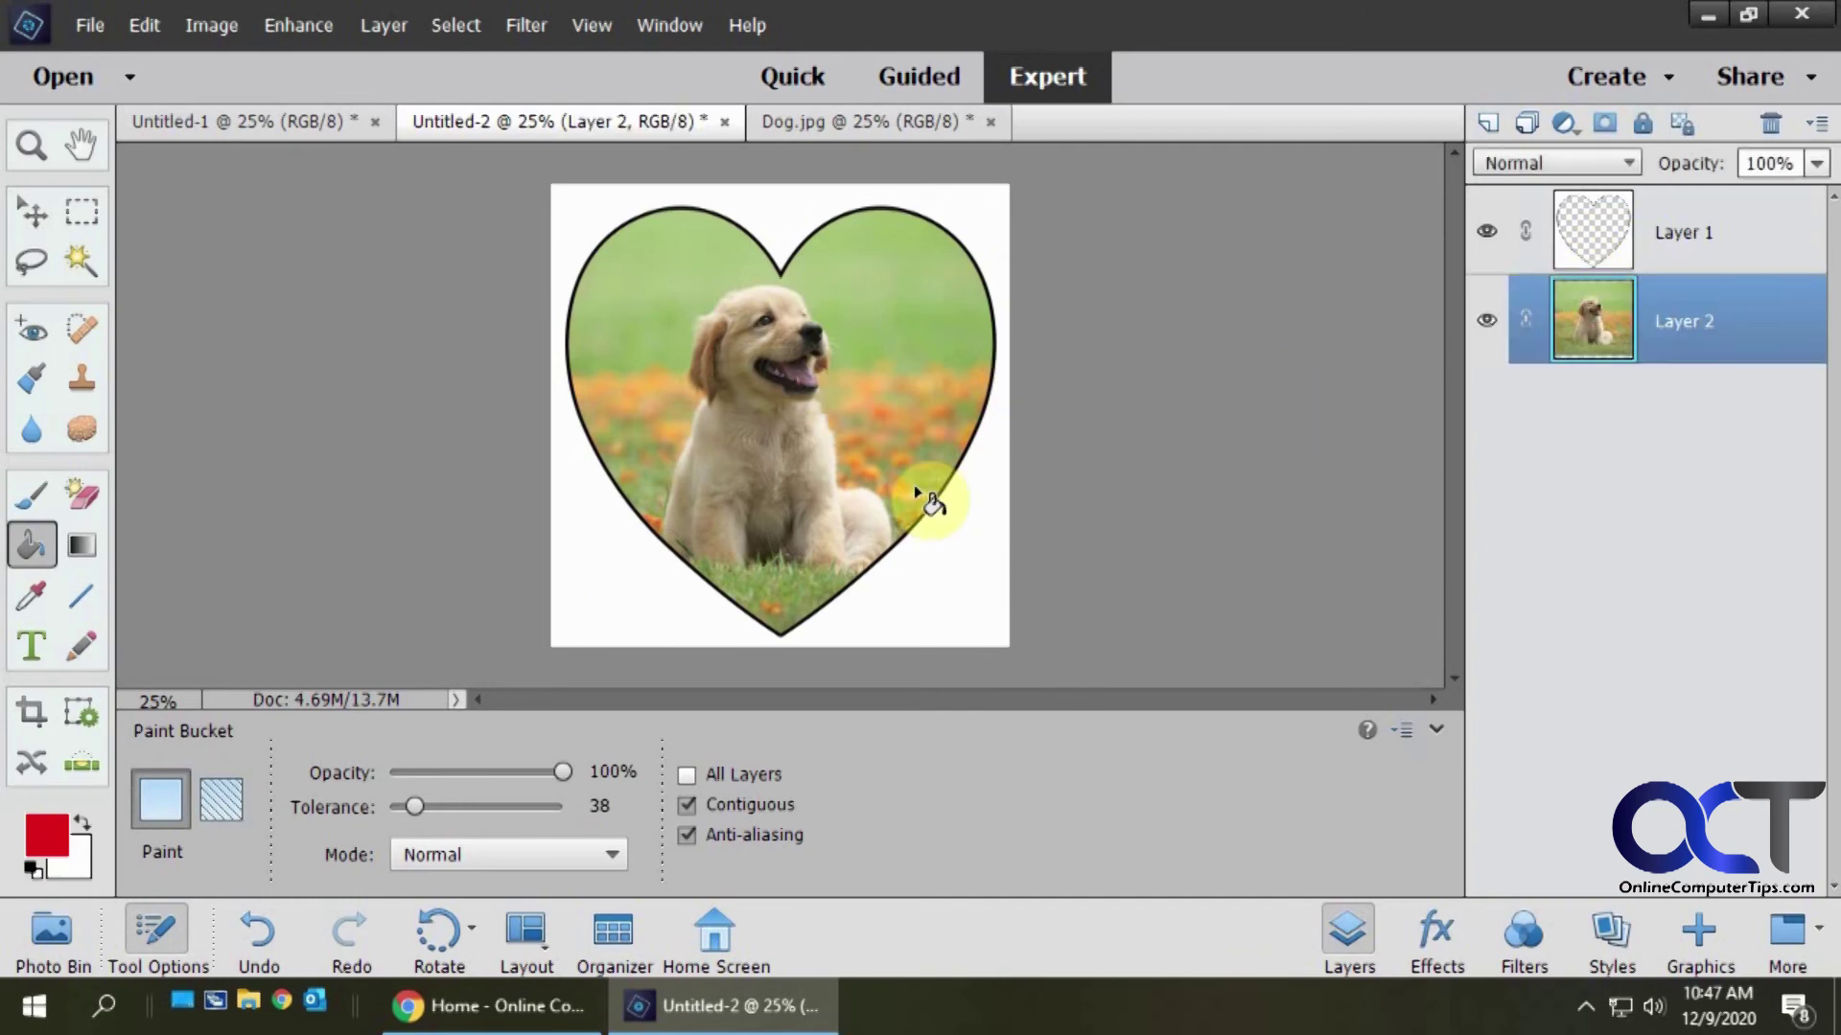
left_click(891, 484)
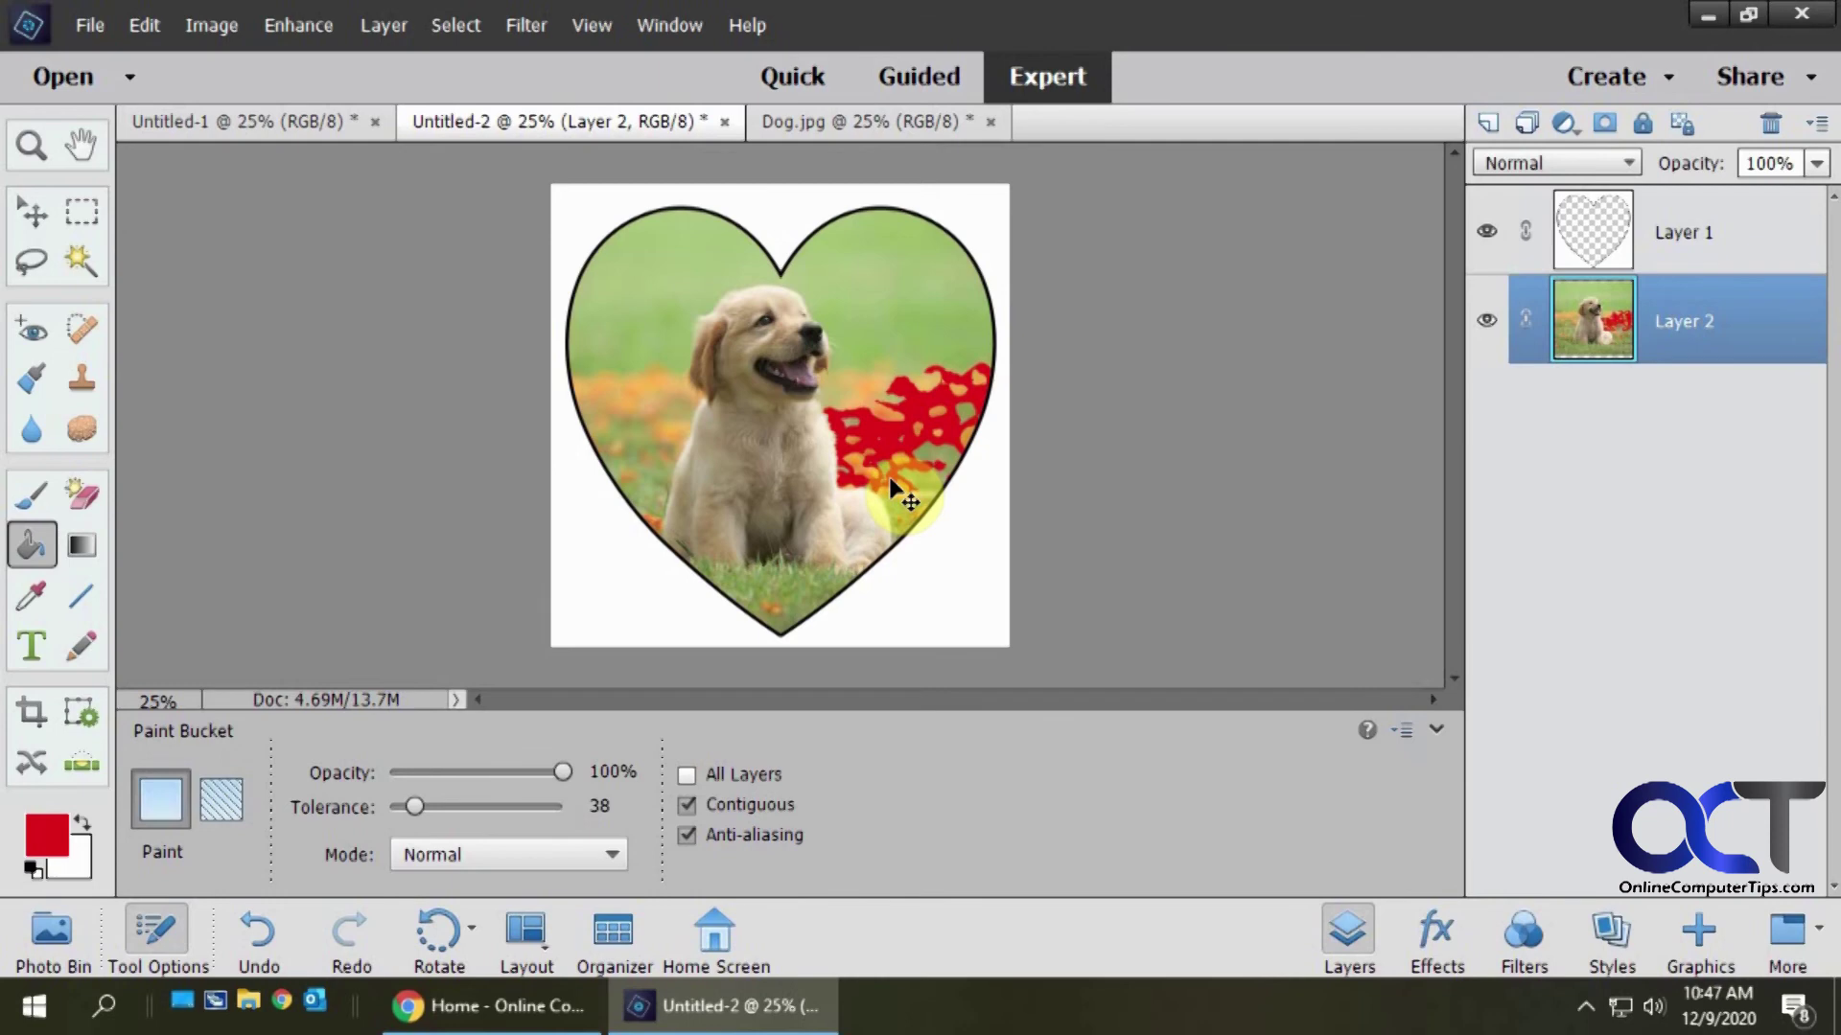
key("ctrl+z")
left_click(1668, 232)
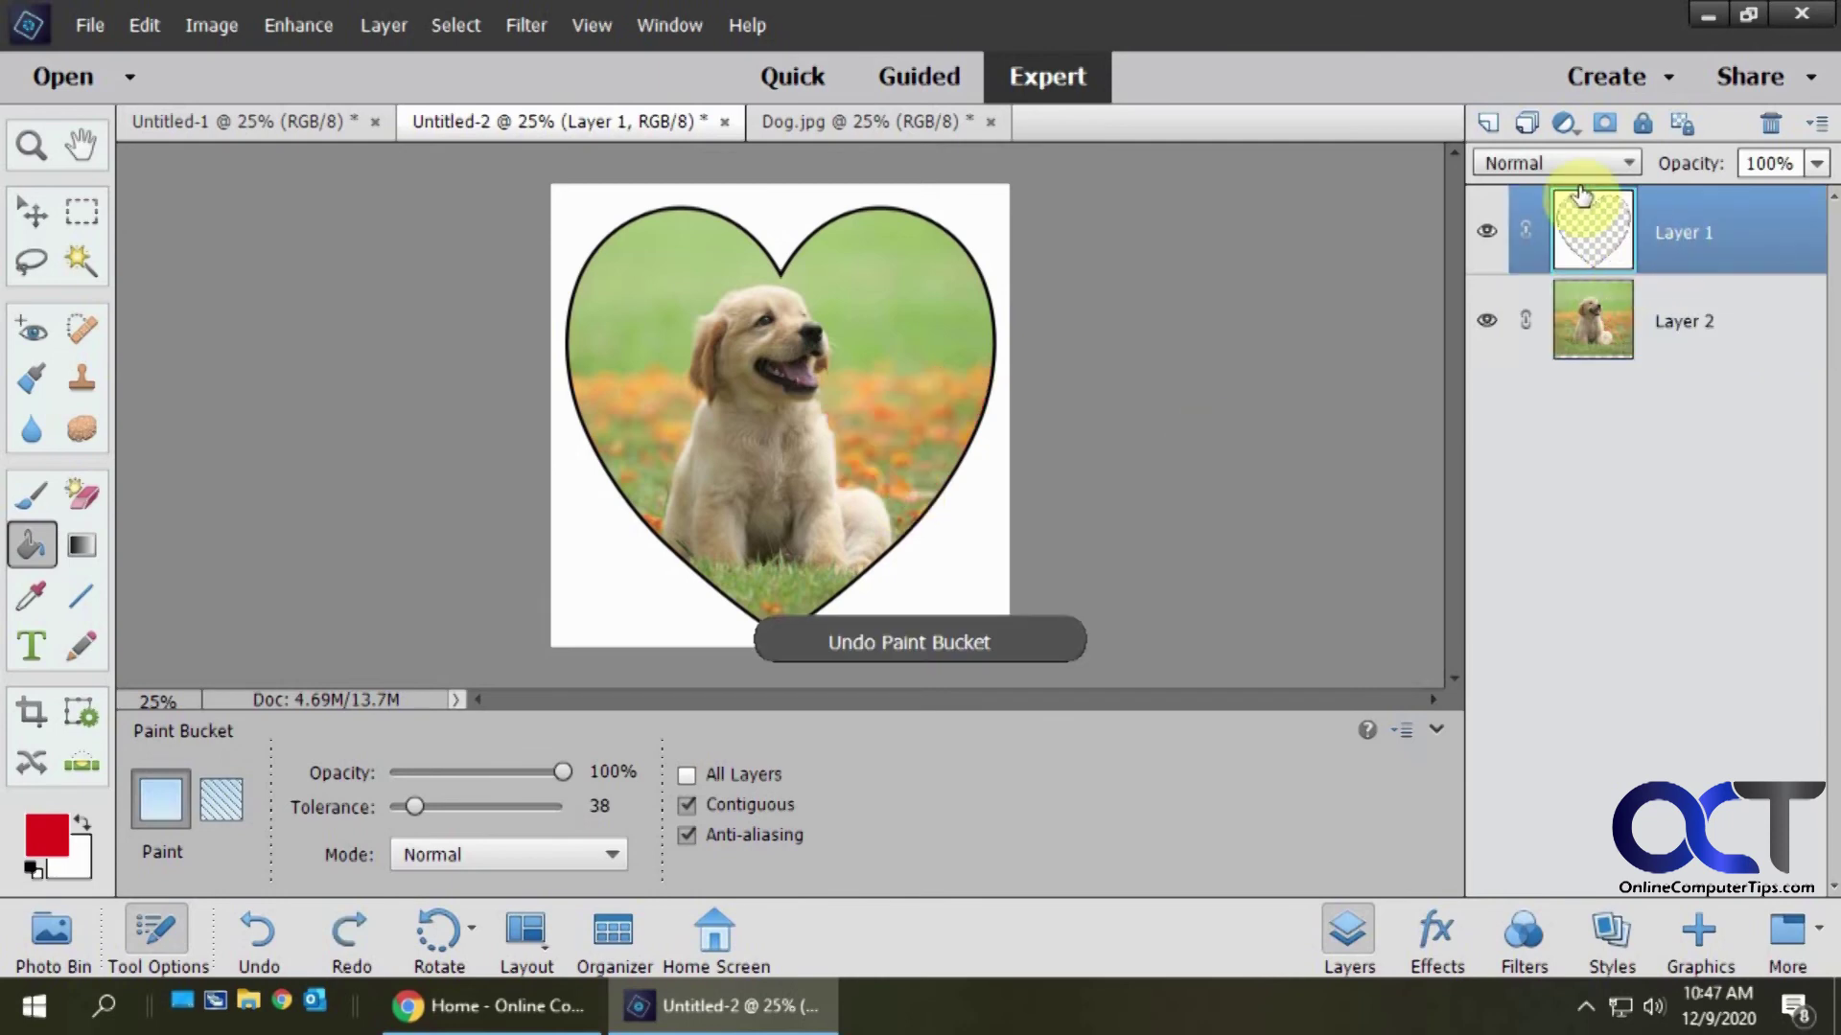
left_click(979, 573)
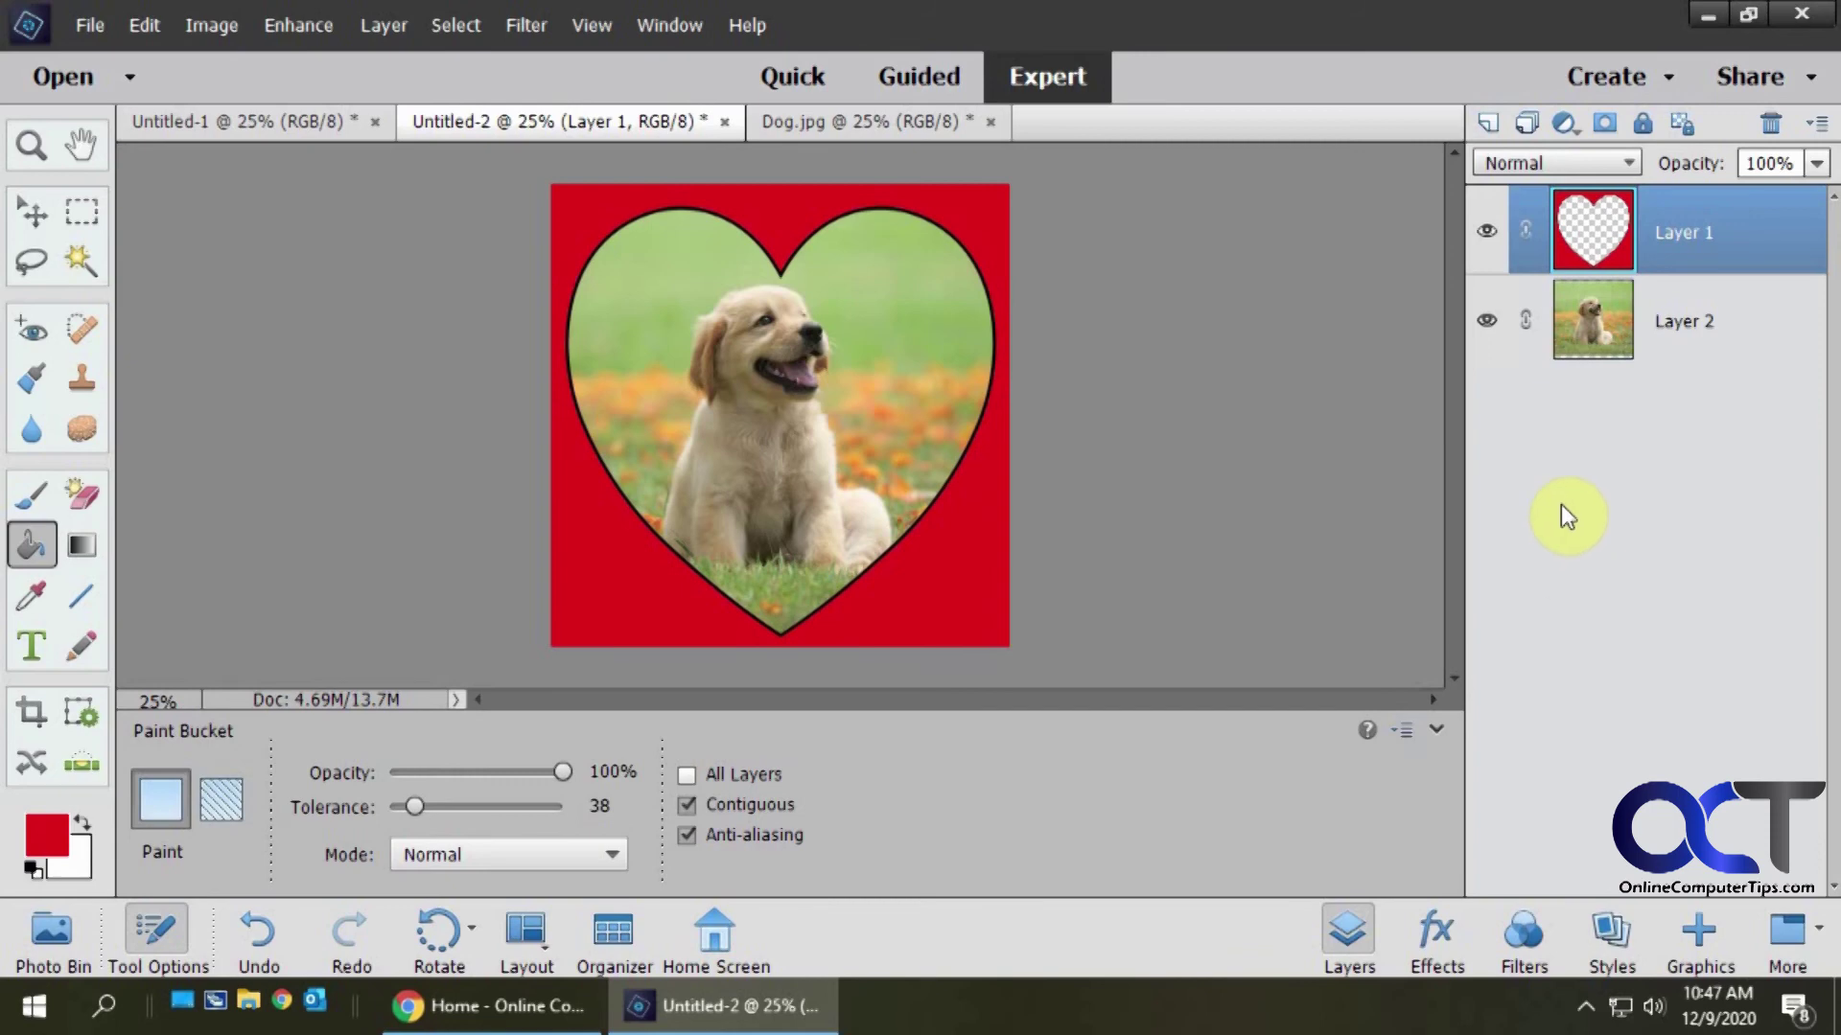
key("ctrl+z")
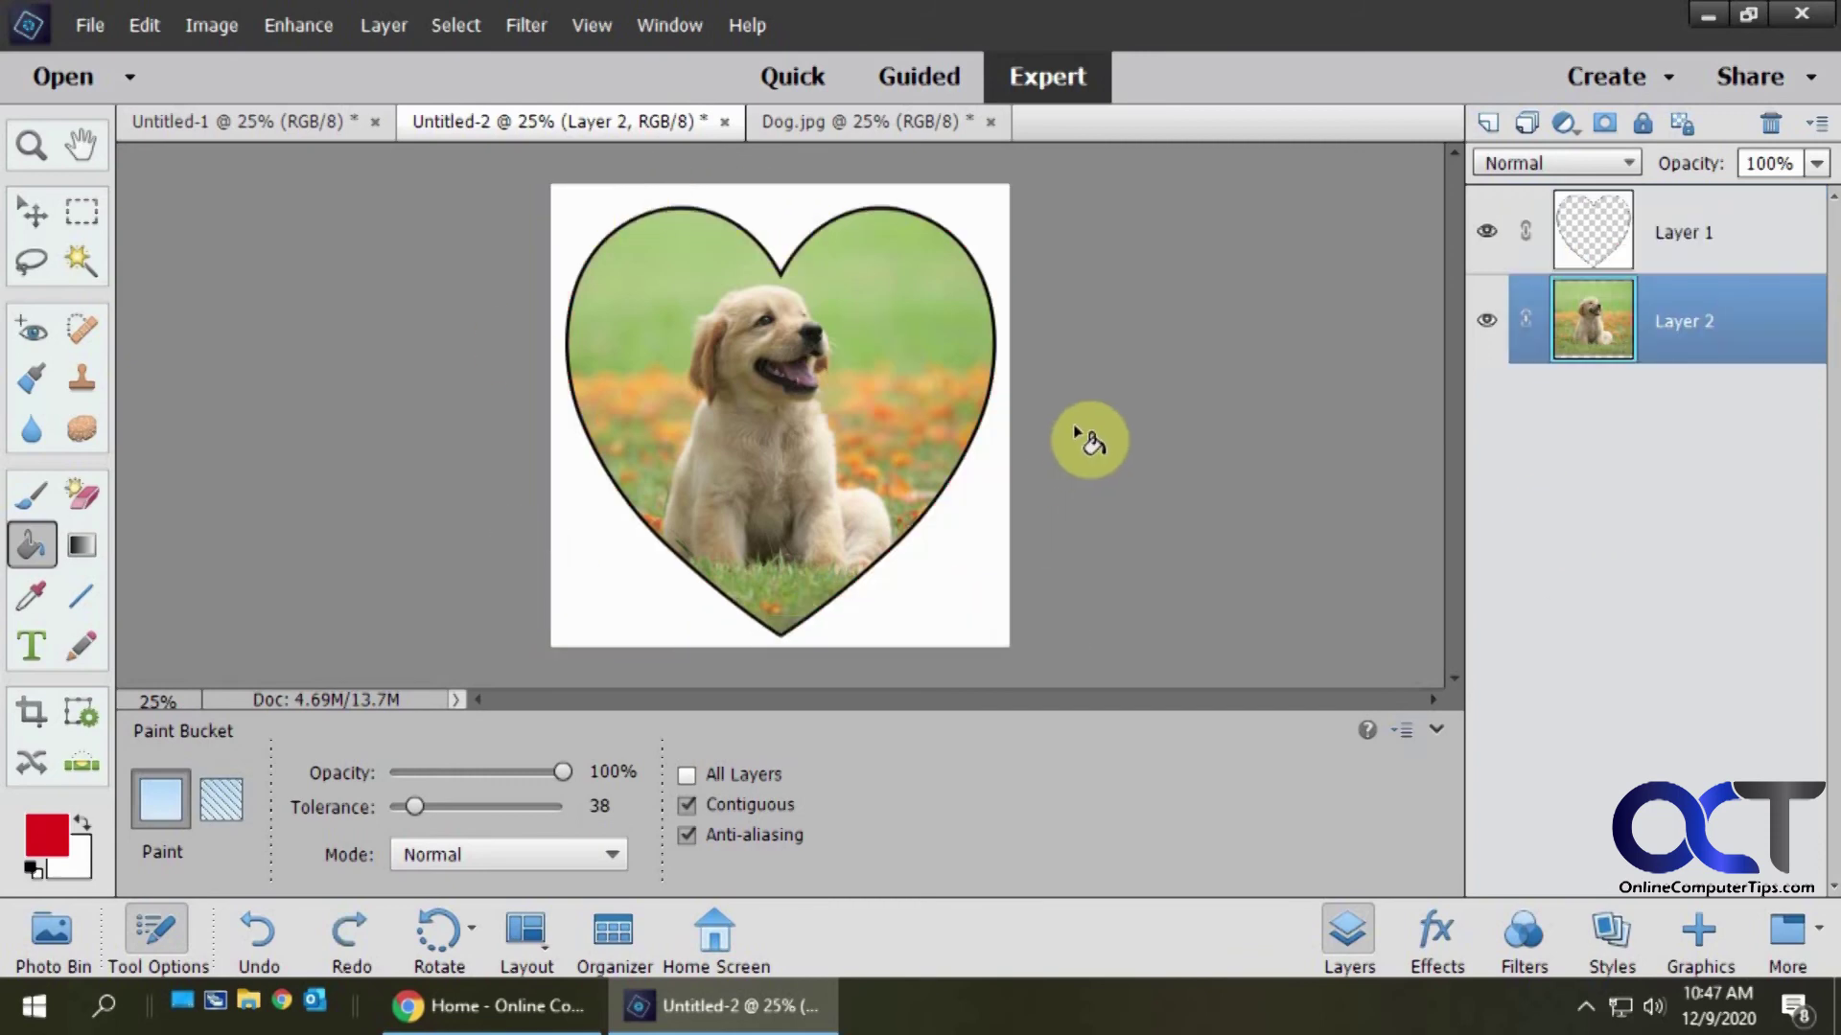
left_click(82, 498)
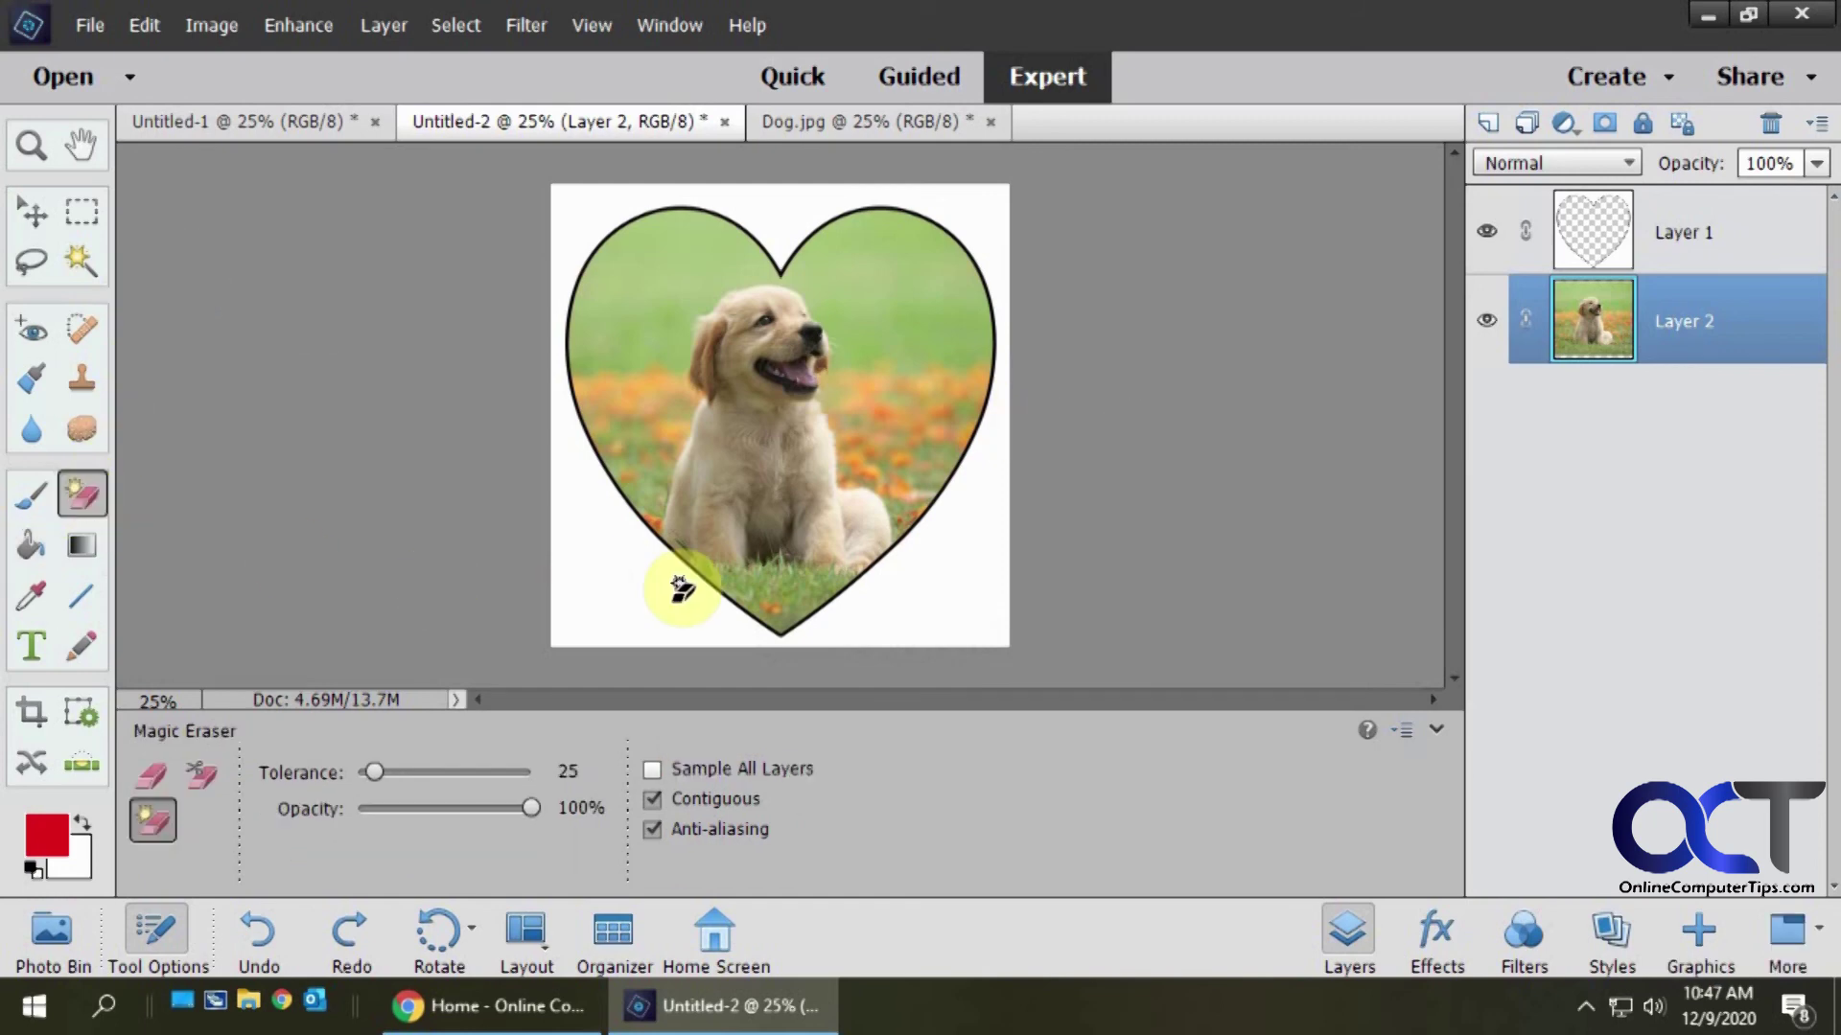
left_click(630, 591)
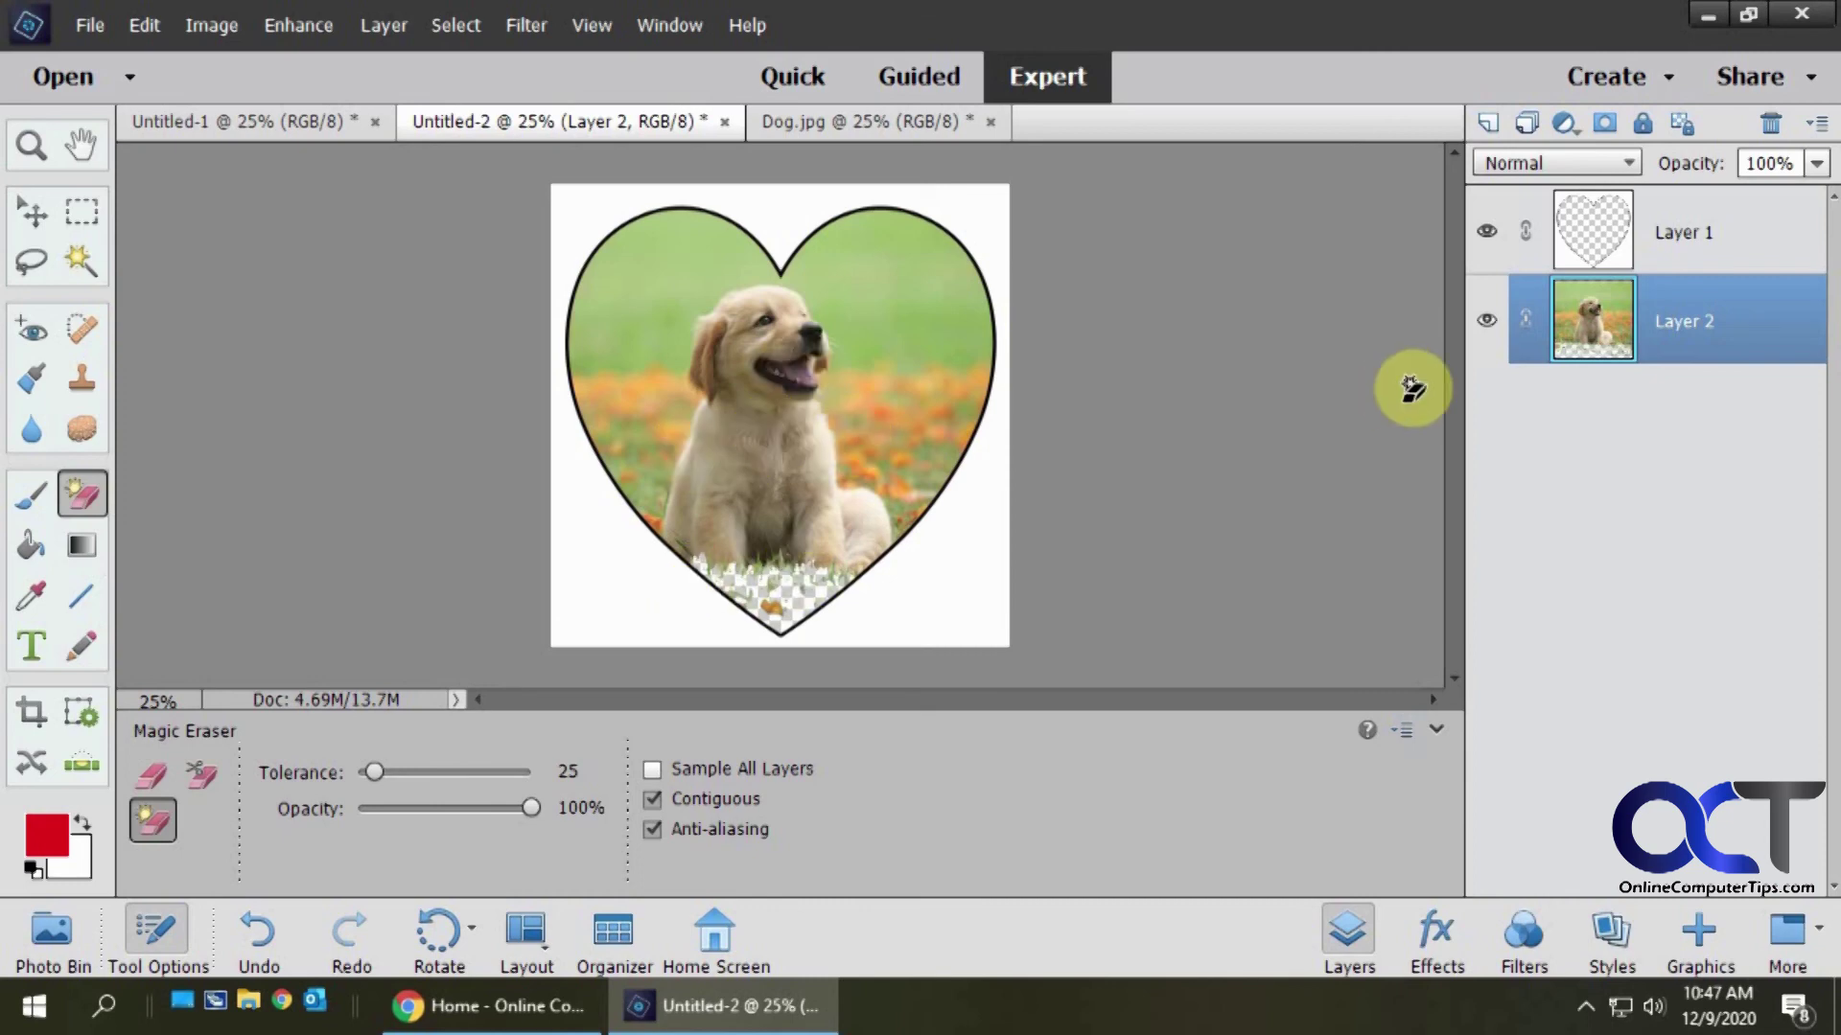
key("ctrl+z")
left_click(1680, 235)
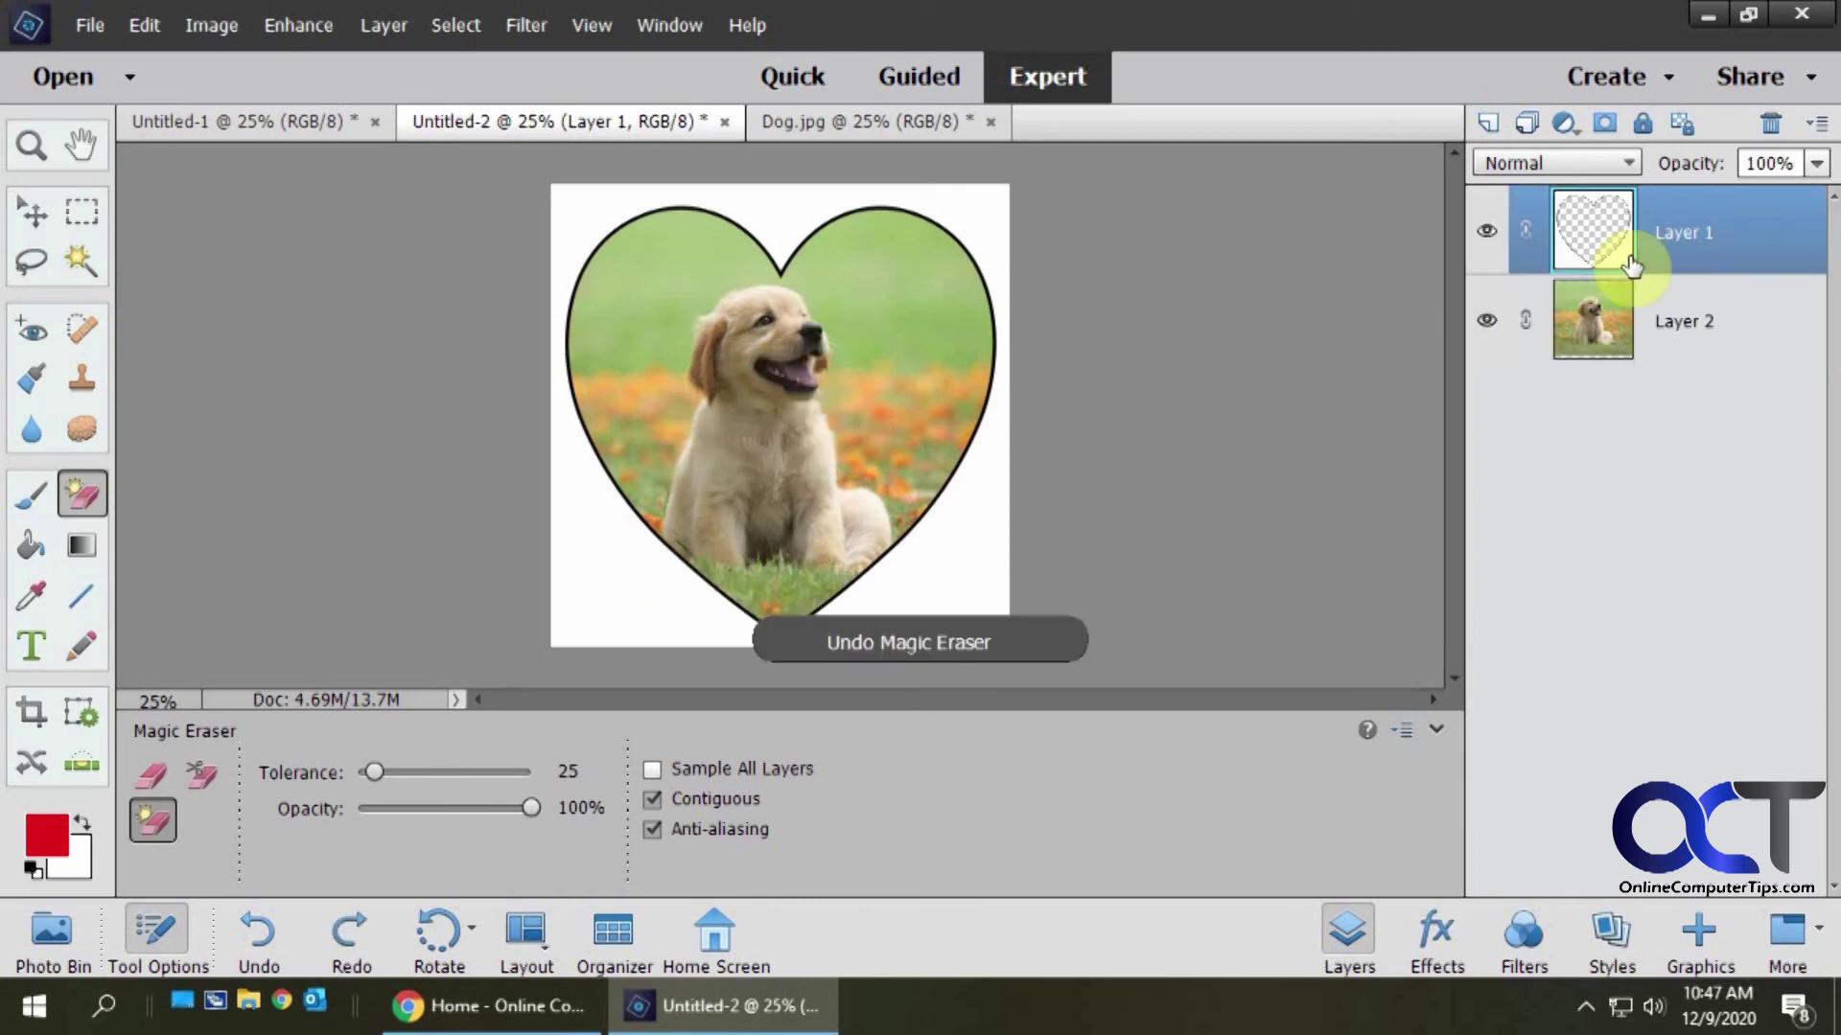
left_click(970, 575)
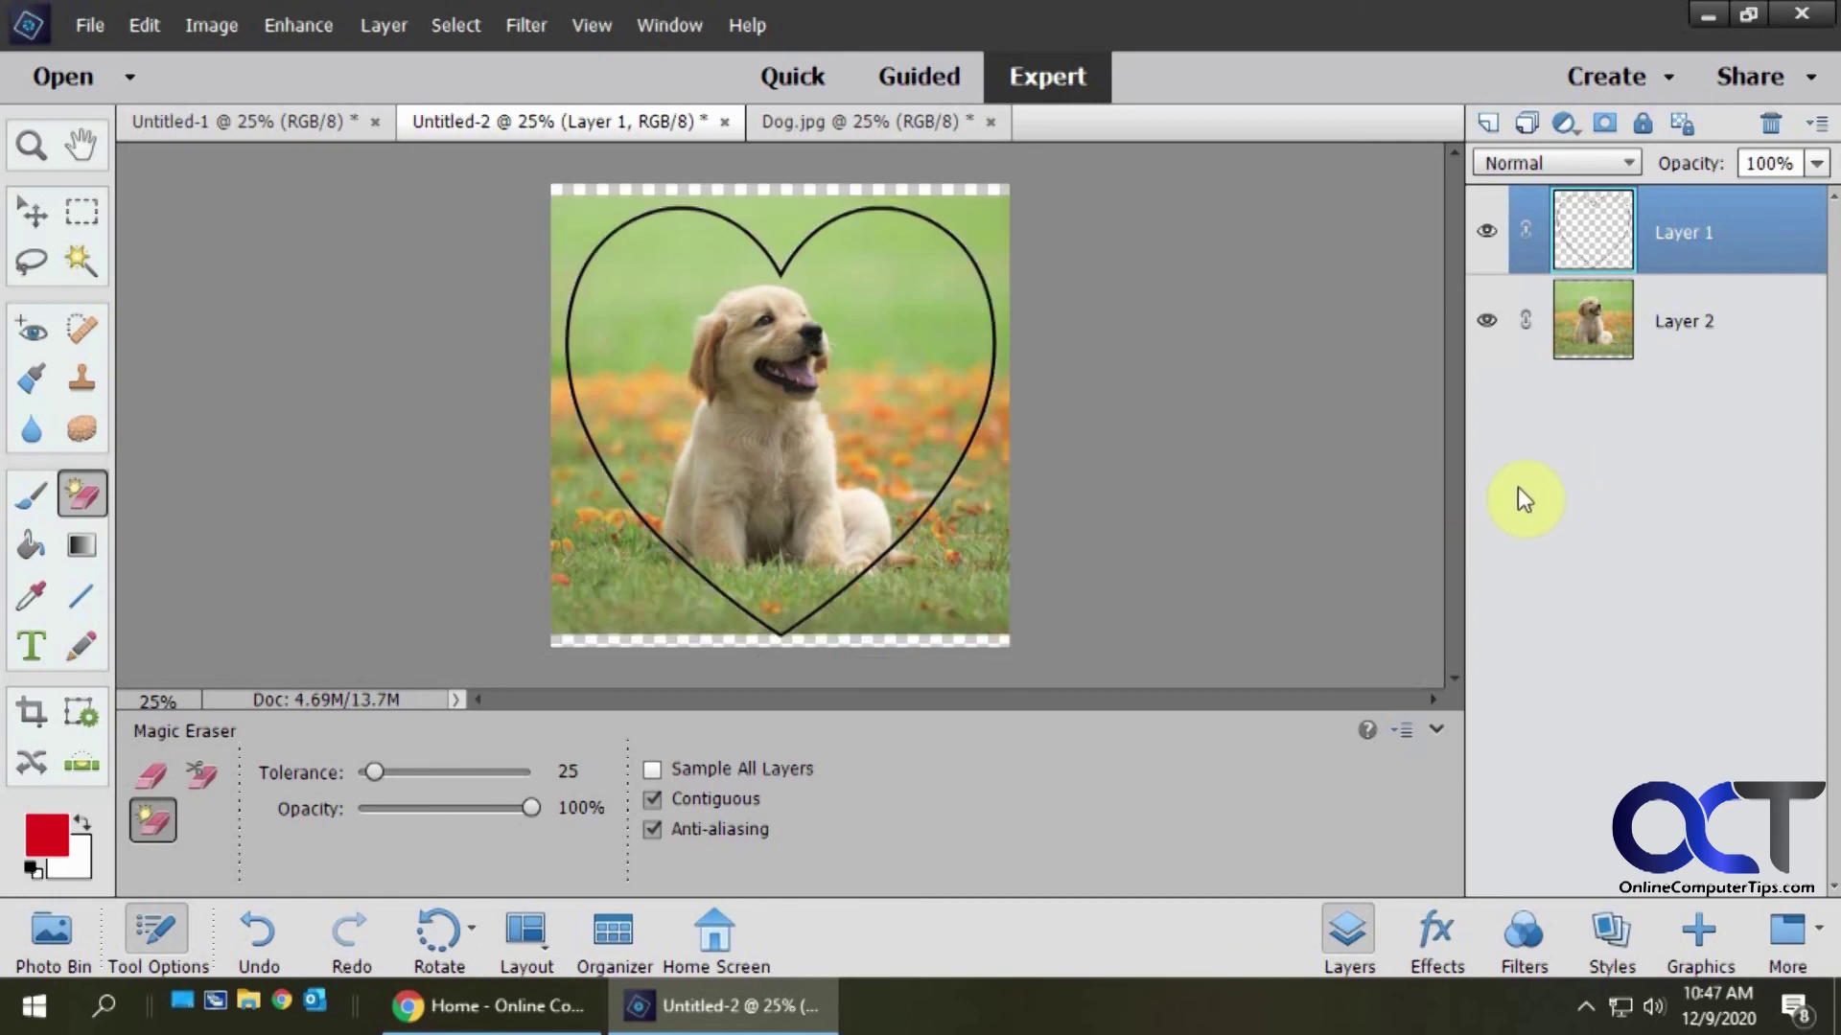
key("ctrl+z")
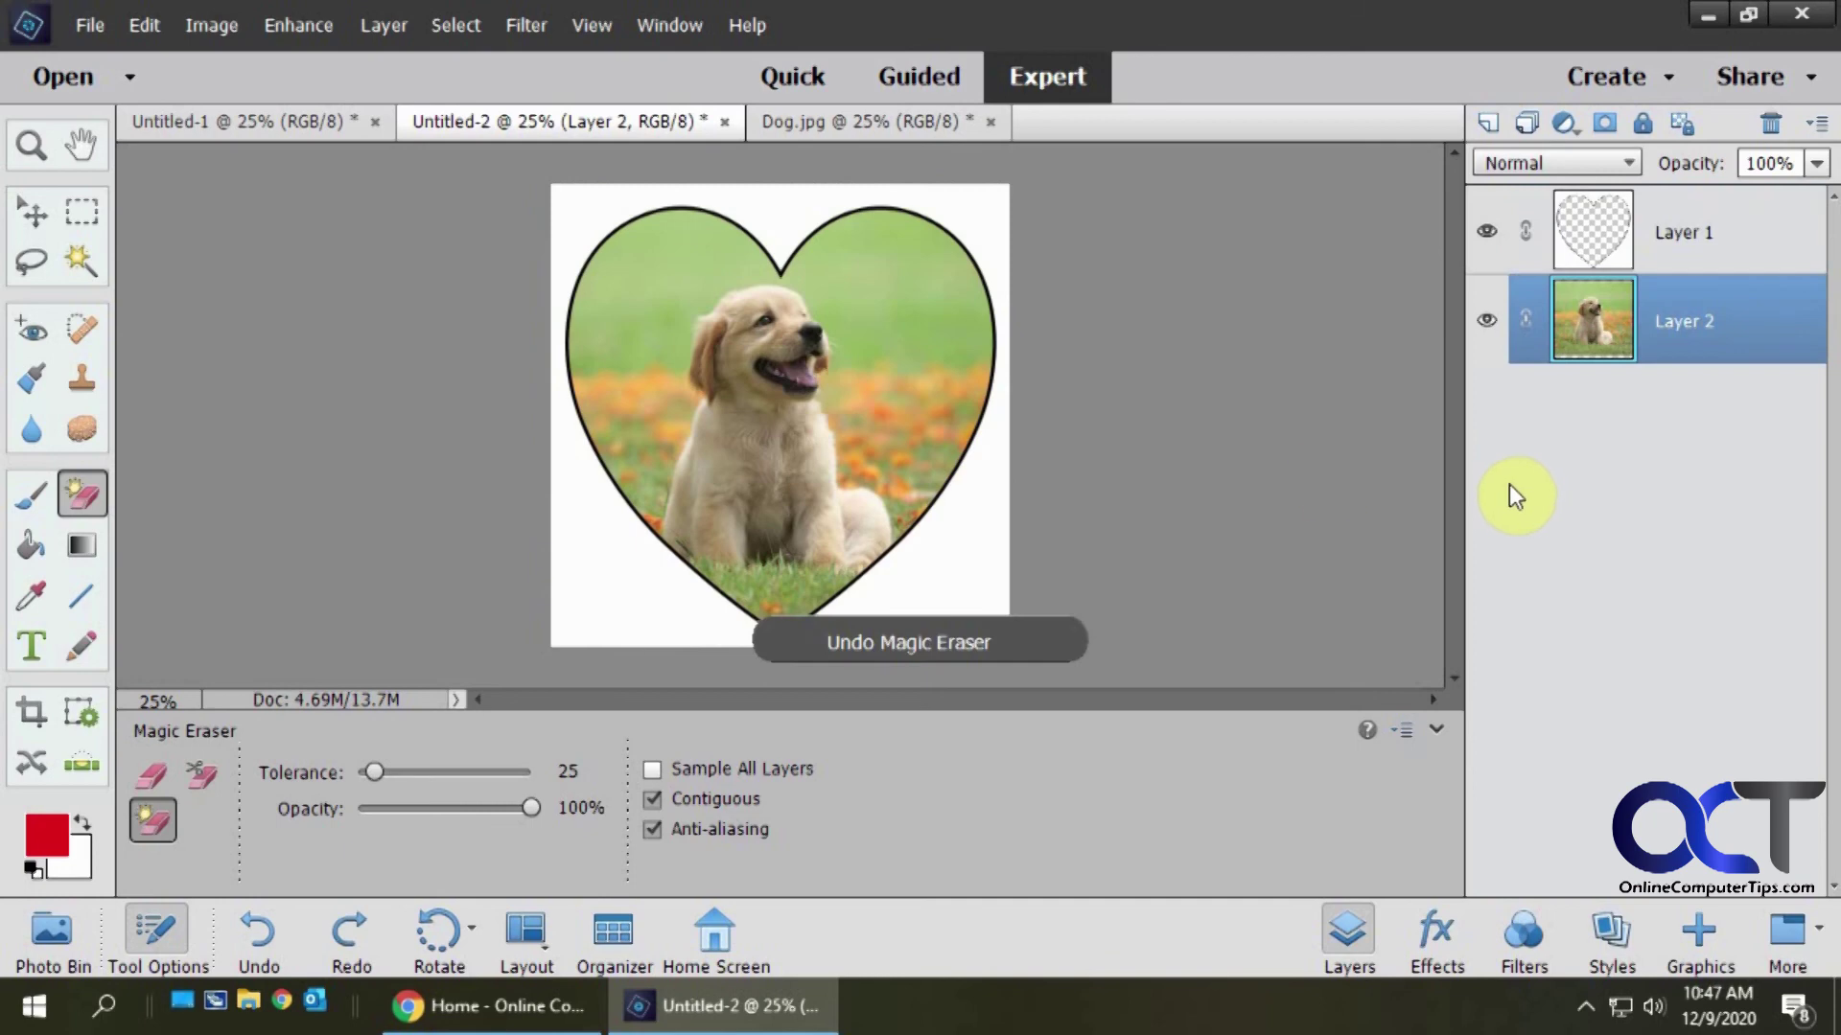
left_click(384, 32)
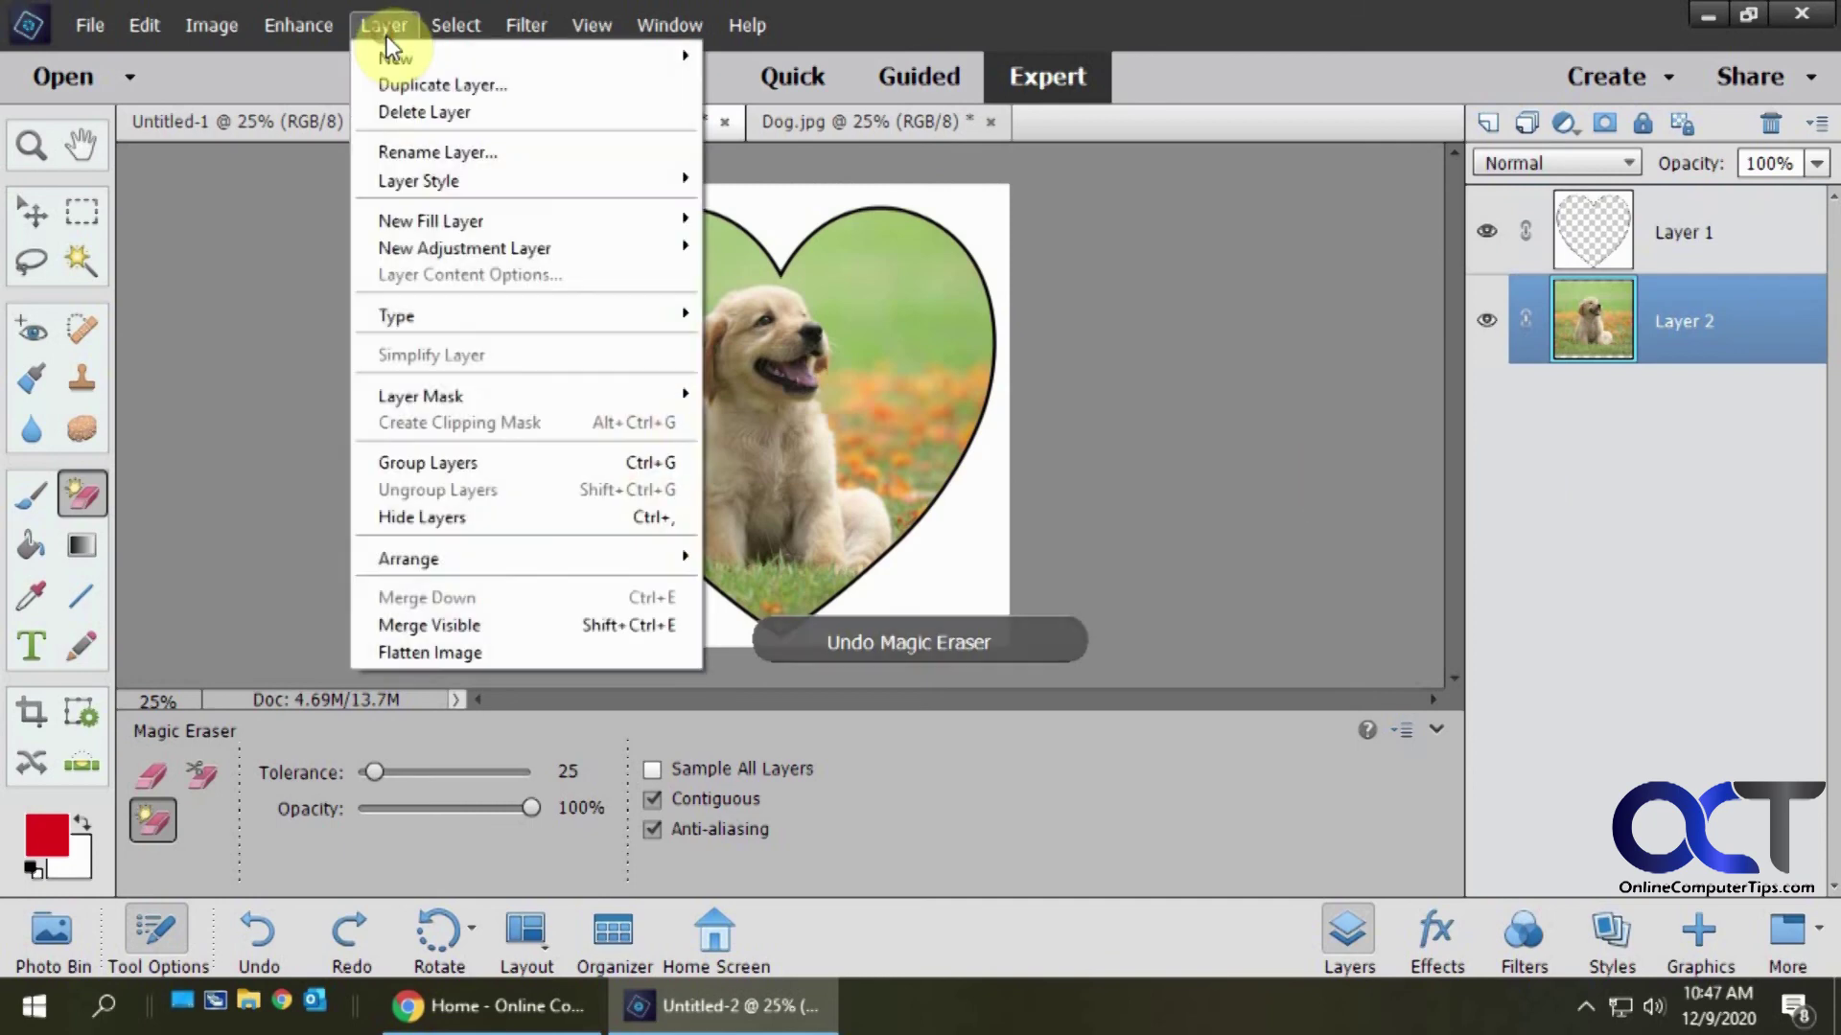
Step: Flatten the image and erase the white outside the heart with the Magic Eraser
left_click(454, 652)
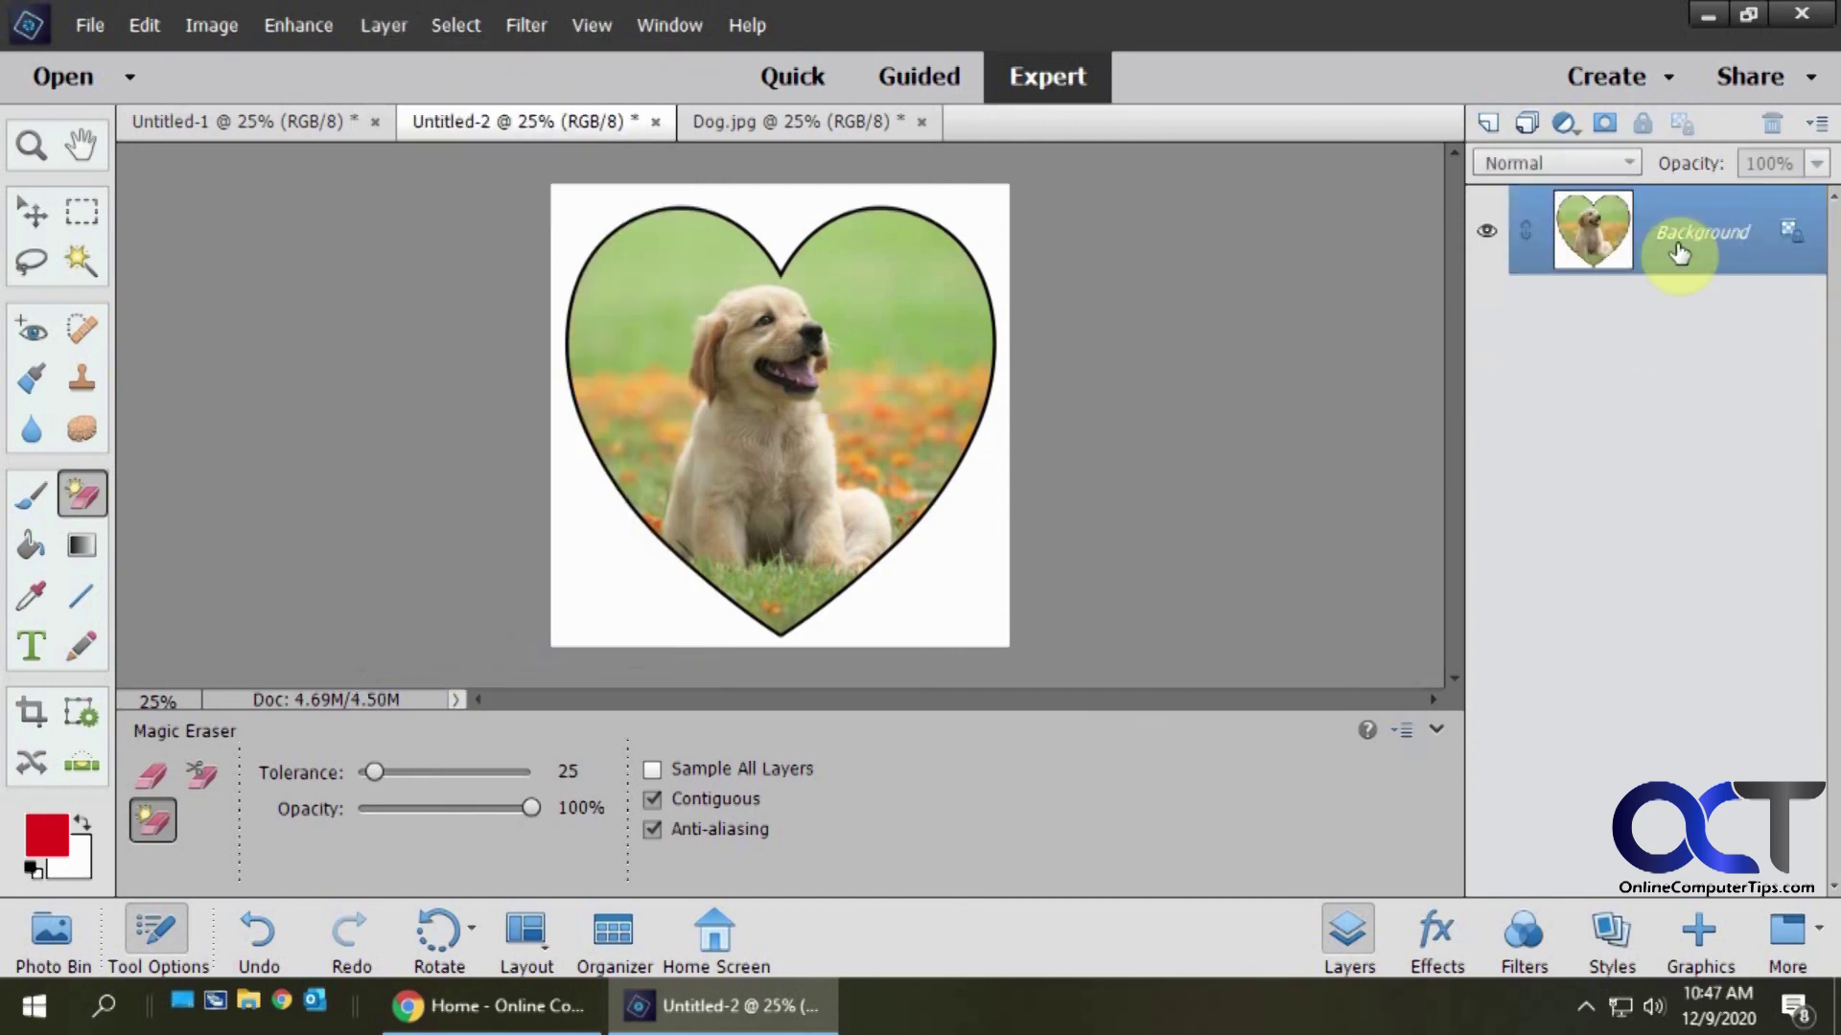
left_click(608, 600)
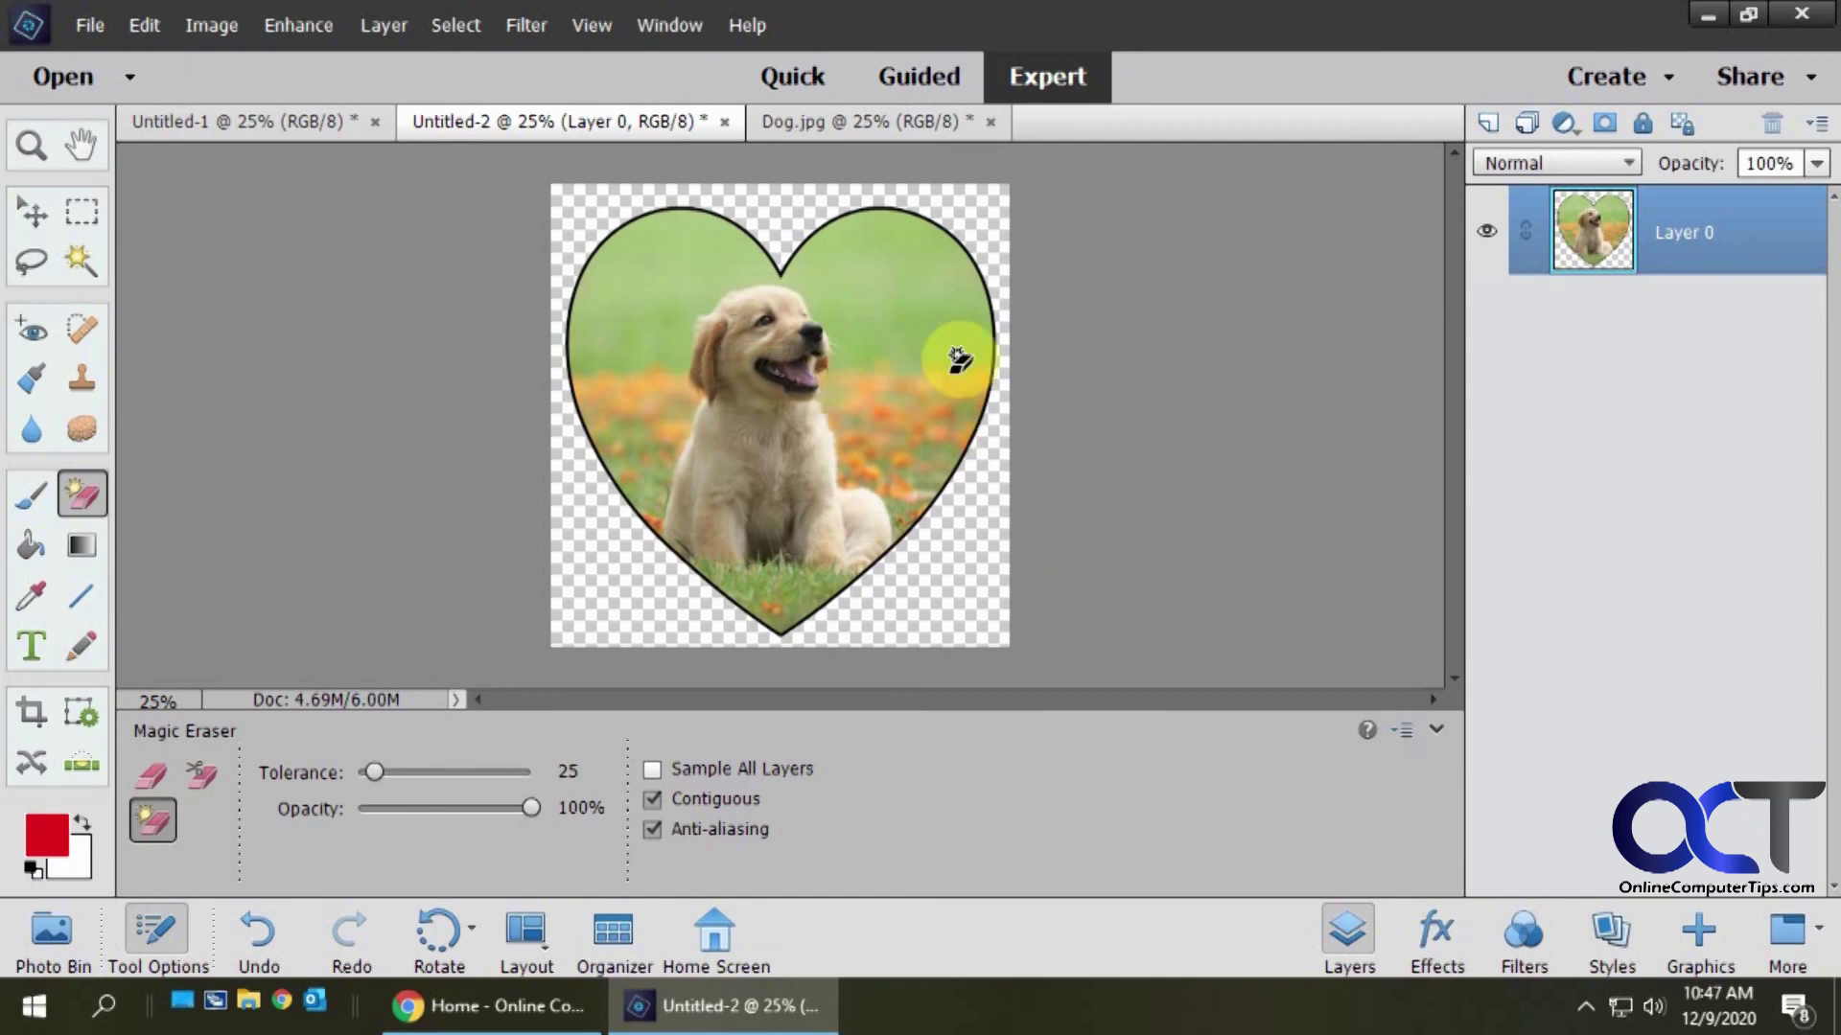